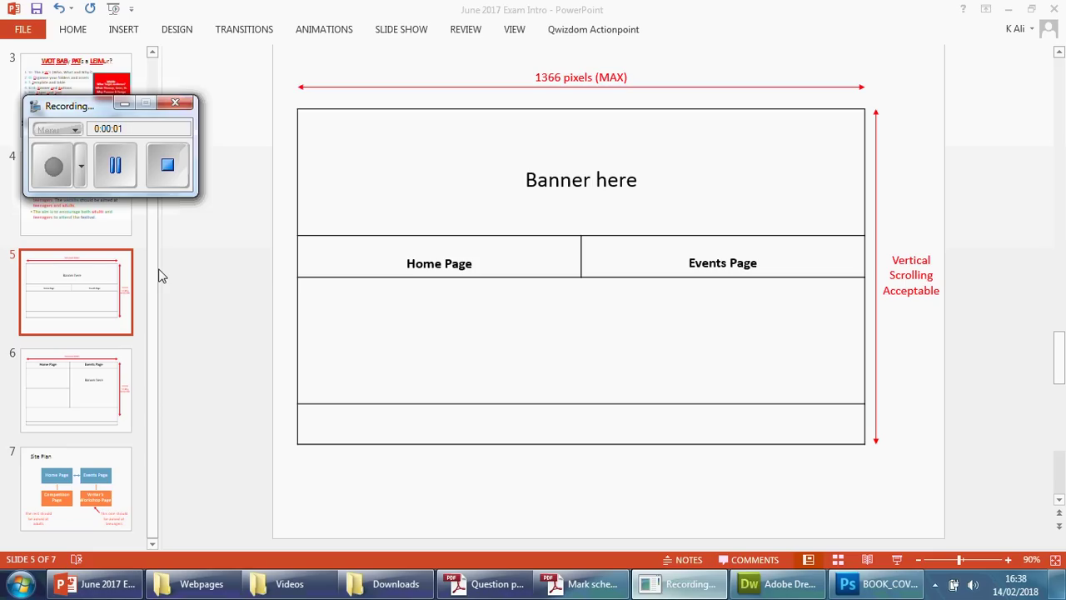
Step: Show PowerPoint's slide 6 layout with the banner beside the menu, then minimize PowerPoint
left_click(124, 105)
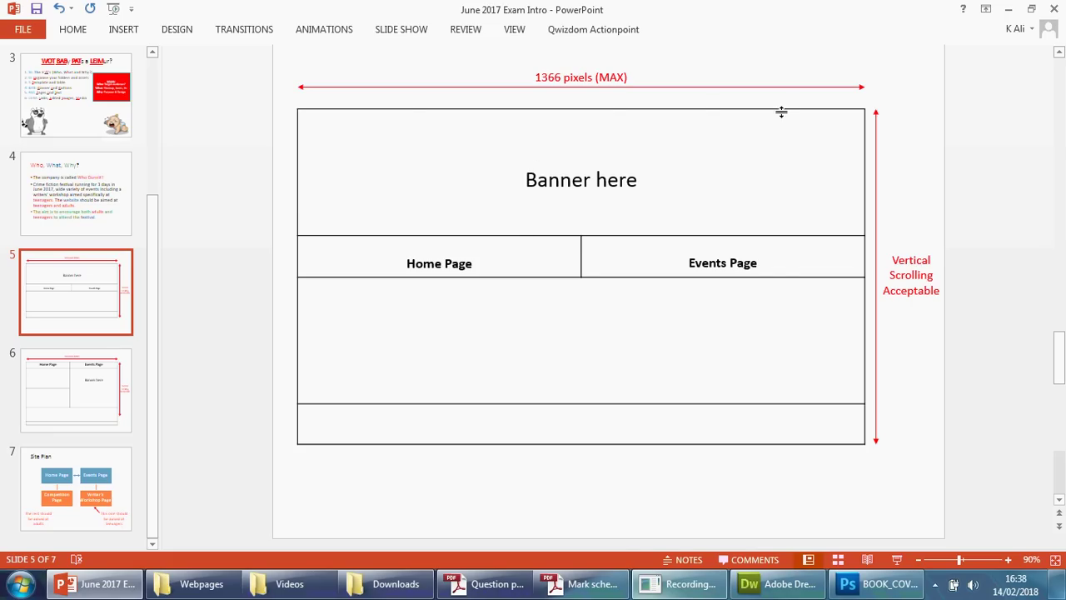
left_click(63, 392)
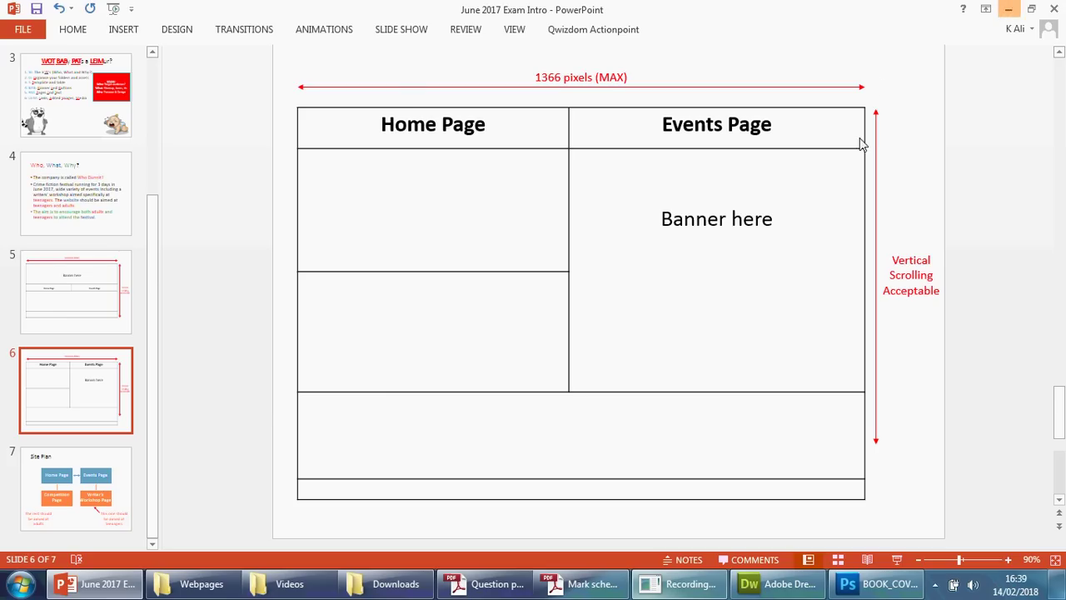
left_click(1009, 9)
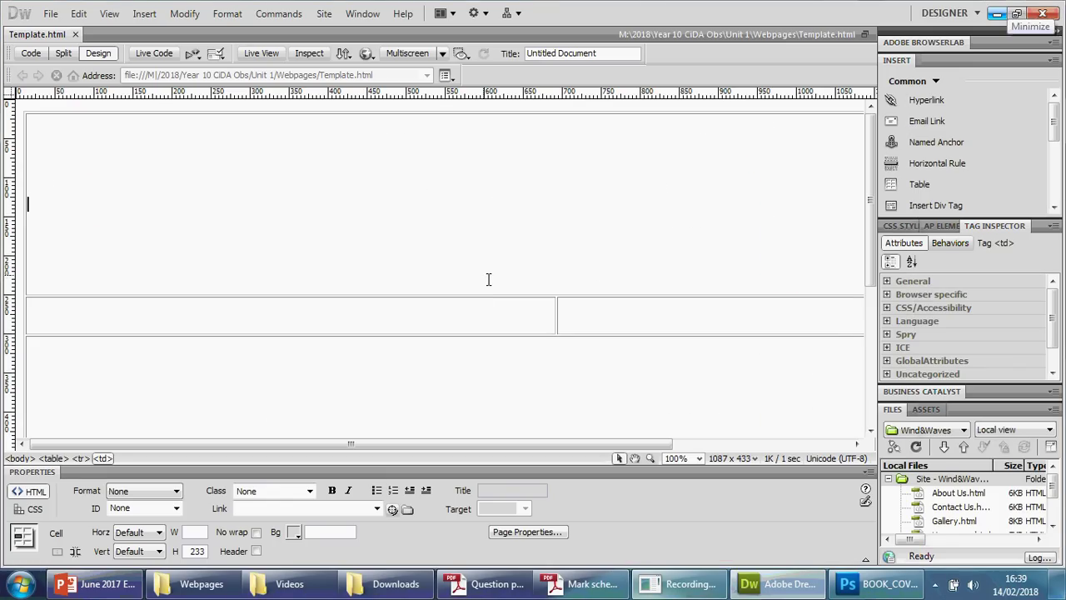
Step: Zoom the design view to 50% and split the table's top cell into two columns
left_click(698, 458)
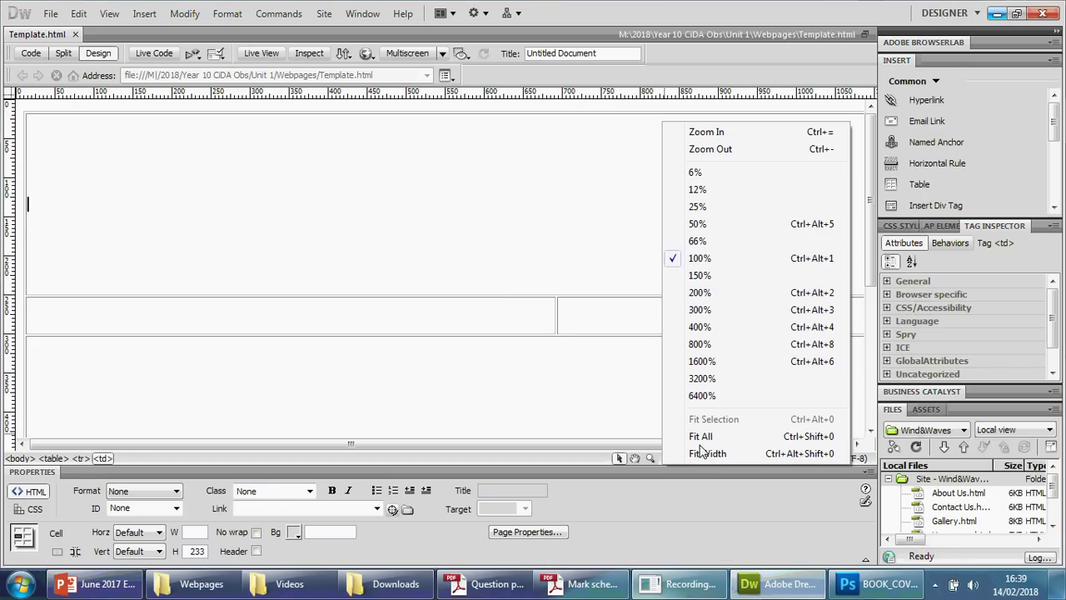
left_click(697, 224)
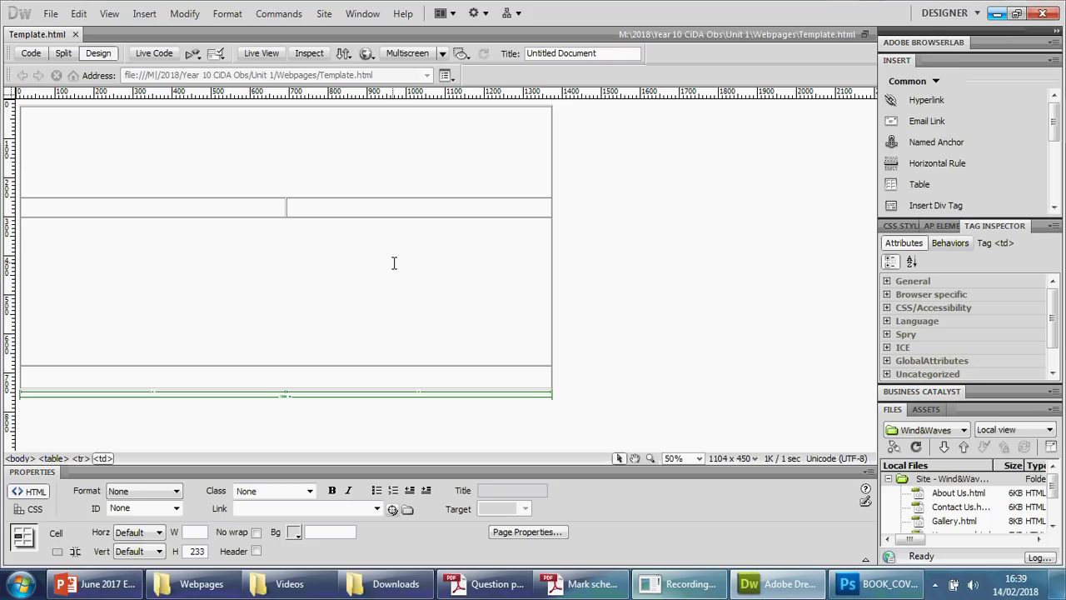
left_click(336, 197)
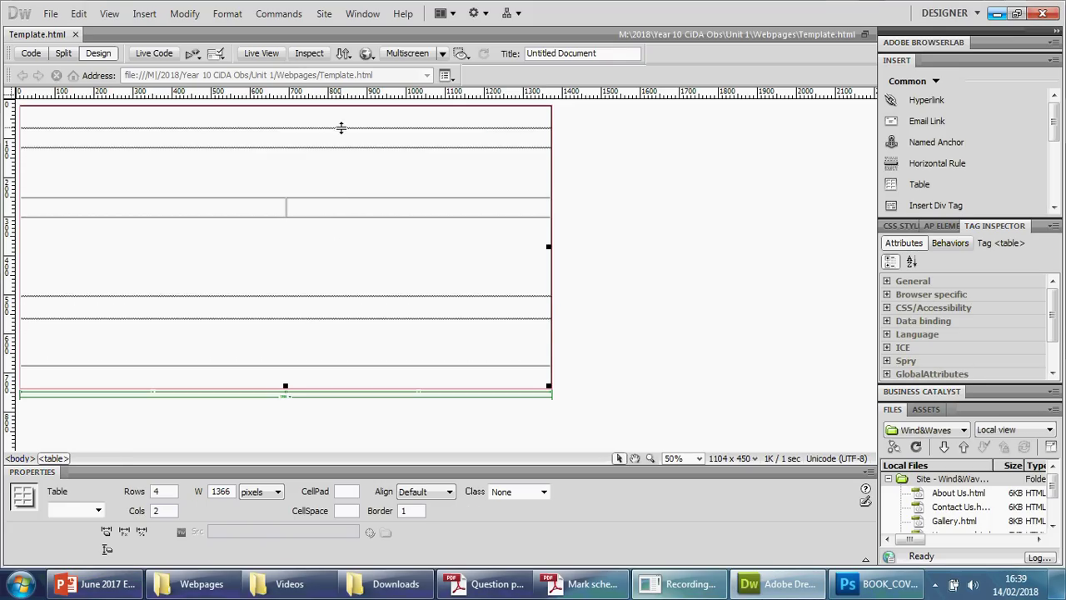
right_click(321, 118)
mouse_move(487, 125)
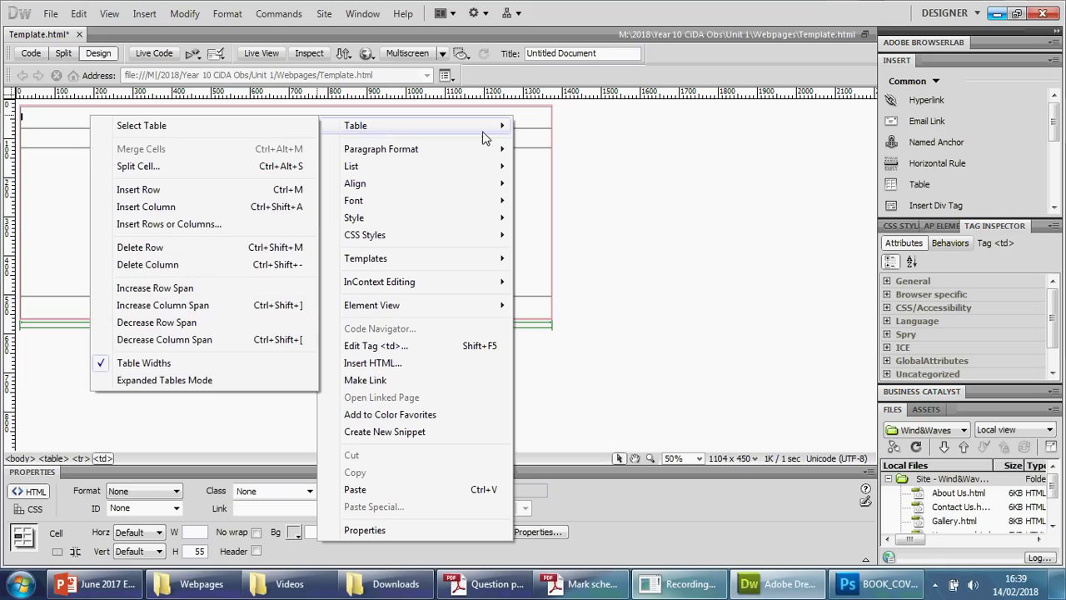
left_click(225, 167)
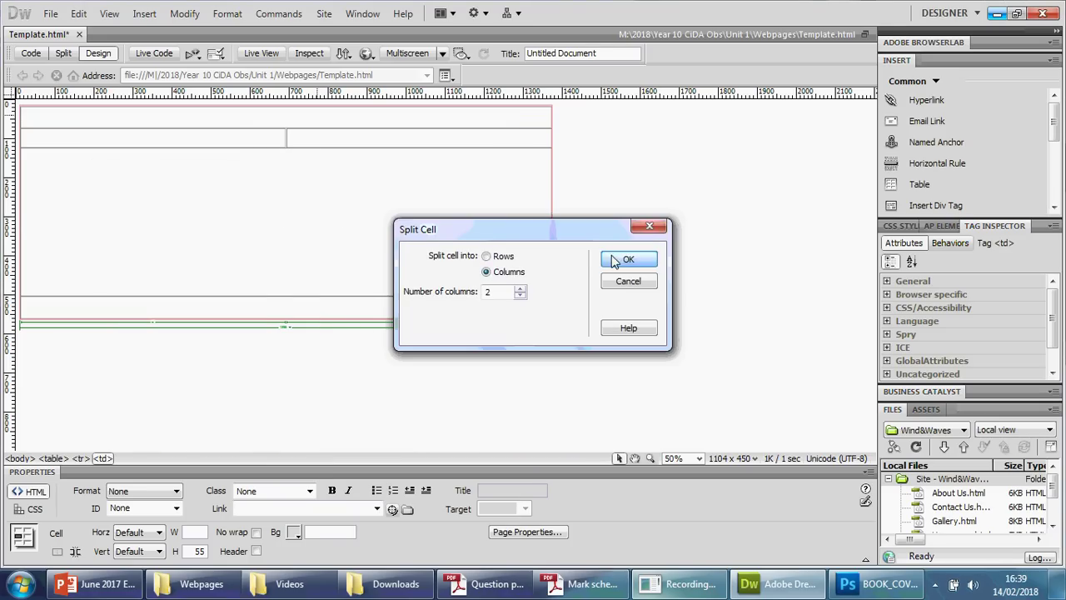
left_click(626, 259)
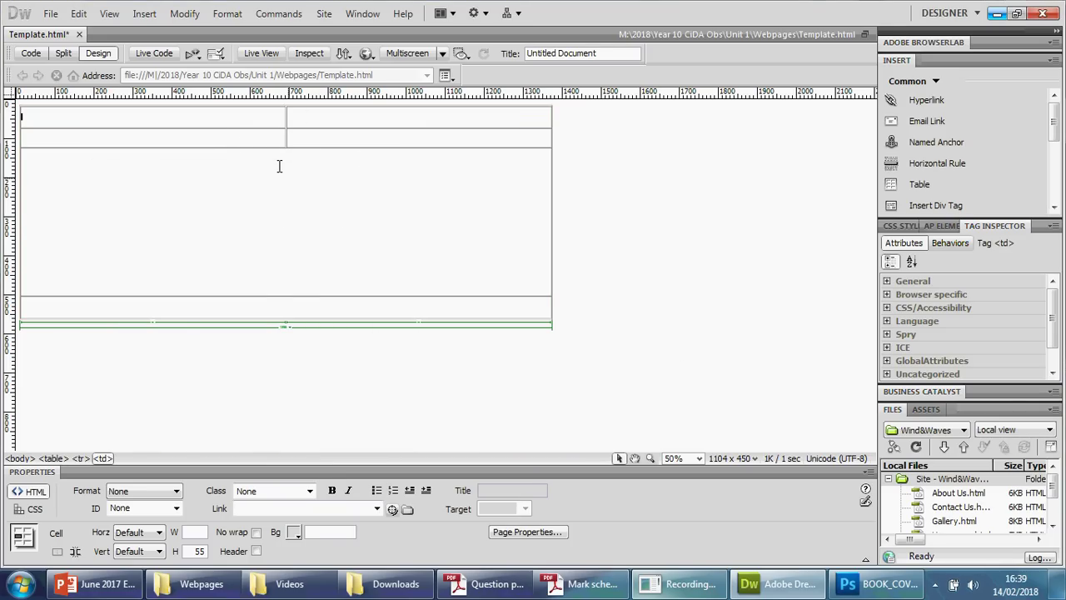
Step: Make the second row much taller, shorten the full-width row, then switch back to PowerPoint
left_click_drag(279, 154, 278, 268)
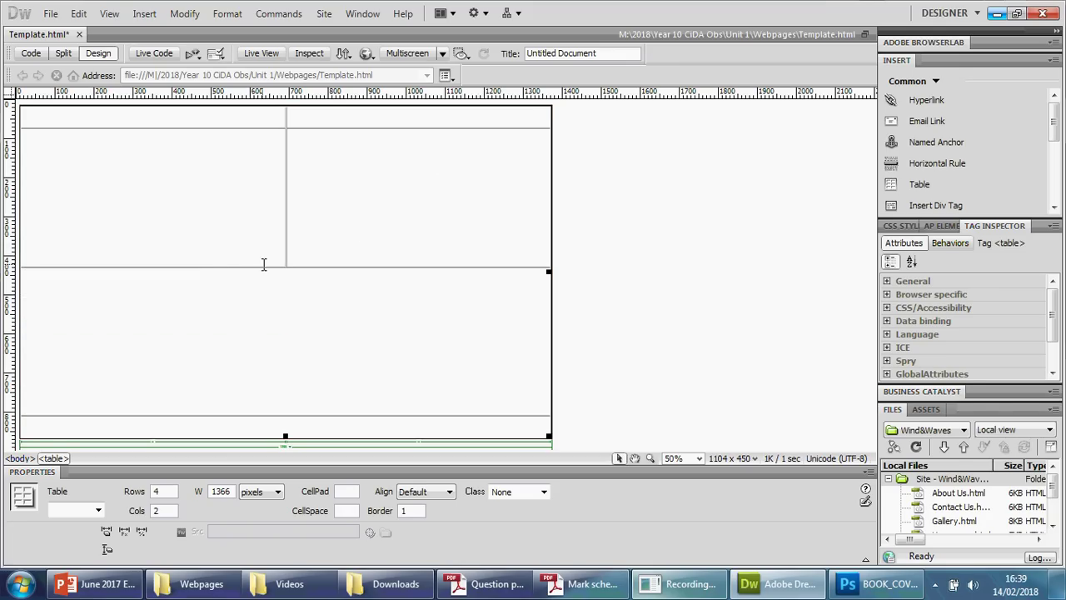
left_click(270, 310)
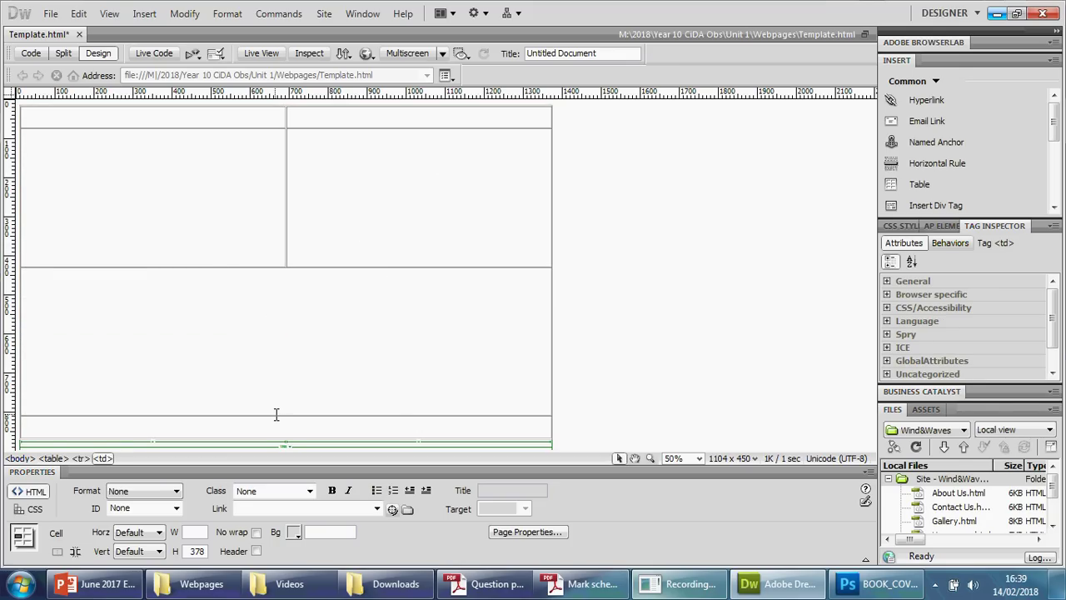
left_click_drag(274, 415, 294, 338)
left_click_drag(316, 266, 311, 285)
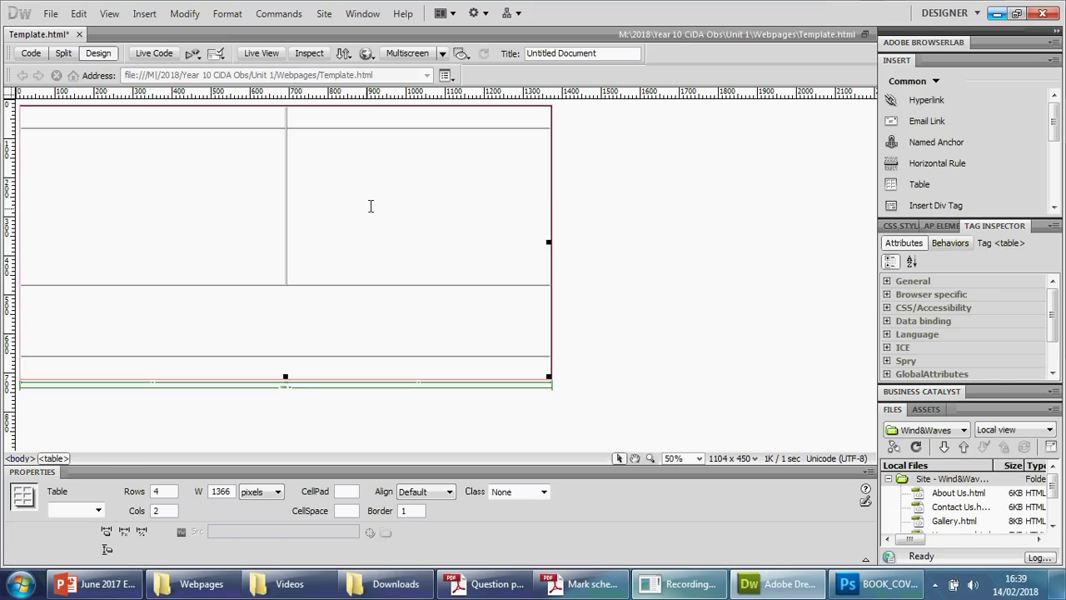
left_click(255, 278)
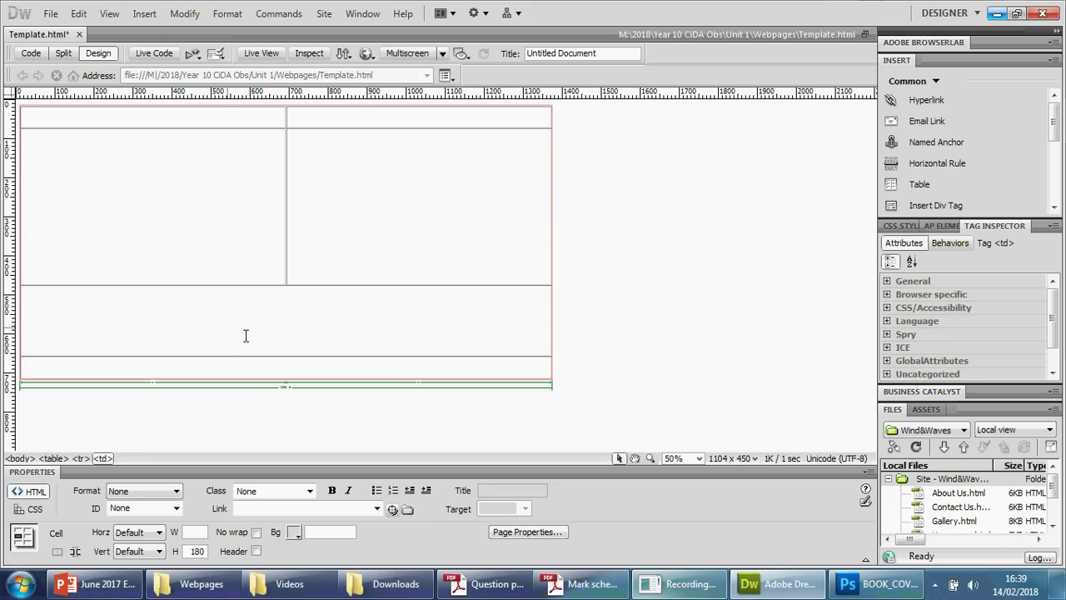
key("alt+Tab")
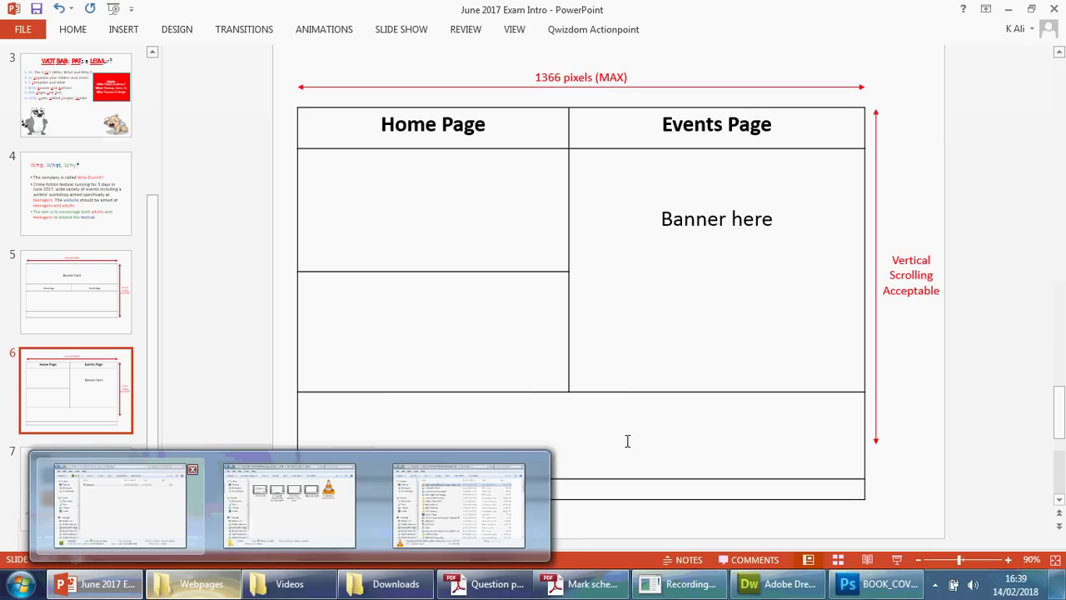
Step: Split the tall left table cell into two stacked rows with Split Cell
left_click(1008, 9)
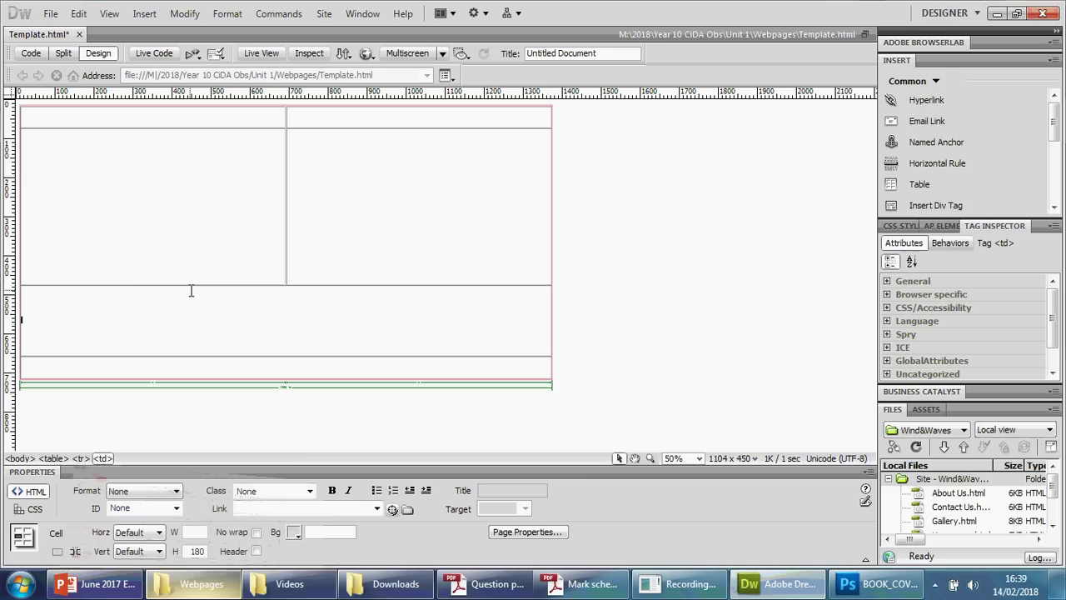
right_click(167, 218)
mouse_move(202, 152)
left_click(408, 197)
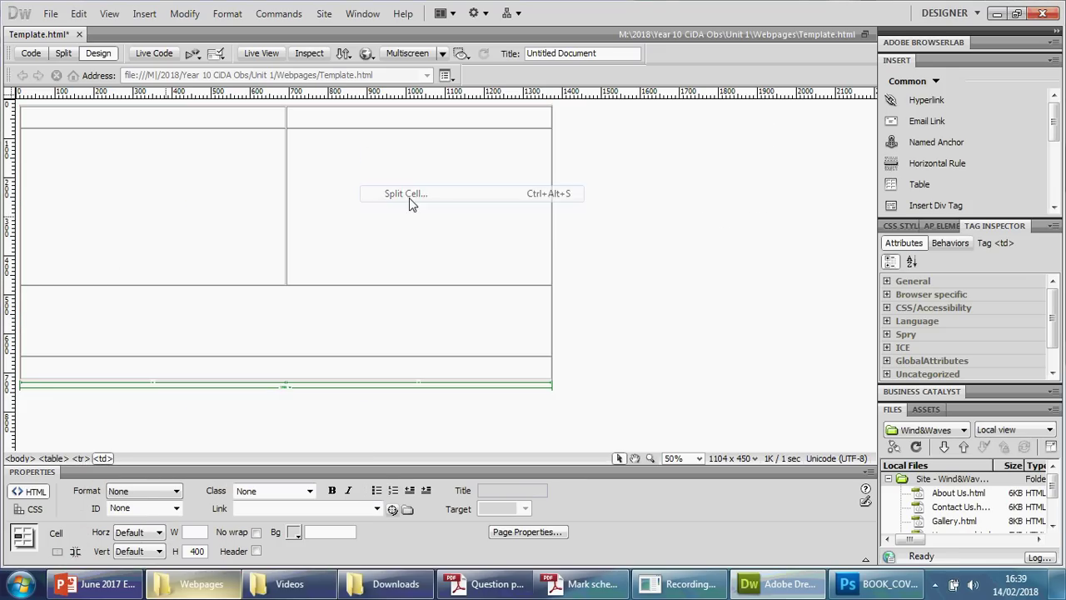
left_click(626, 260)
left_click(549, 361)
Step: Nudge the table's middle column divider slightly to the left
scroll(562, 375, "down", 1)
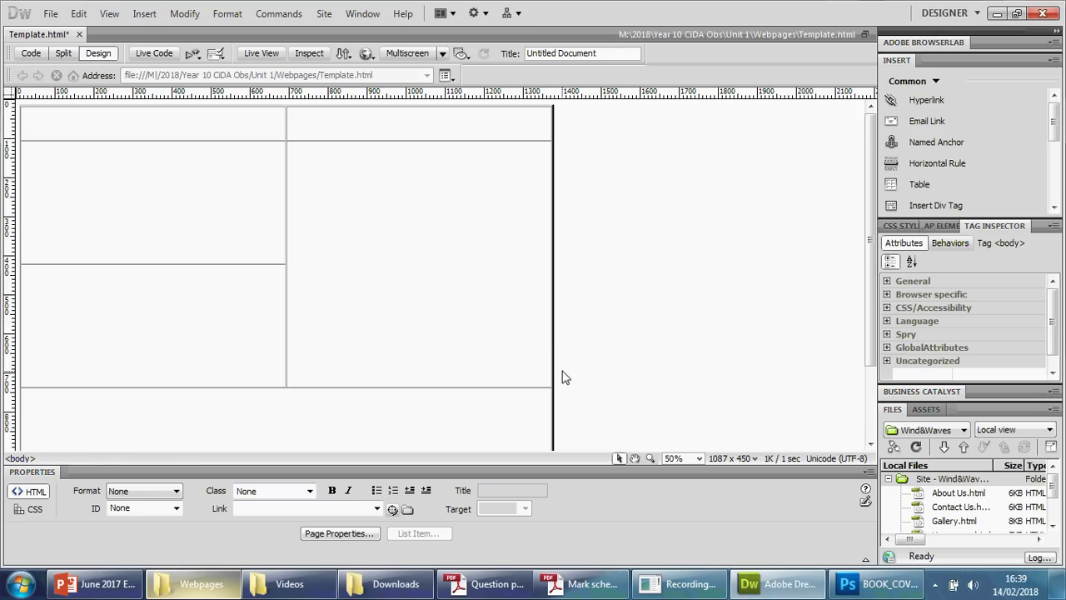
scroll(557, 371, "down", 1)
scroll(552, 369, "up", 2)
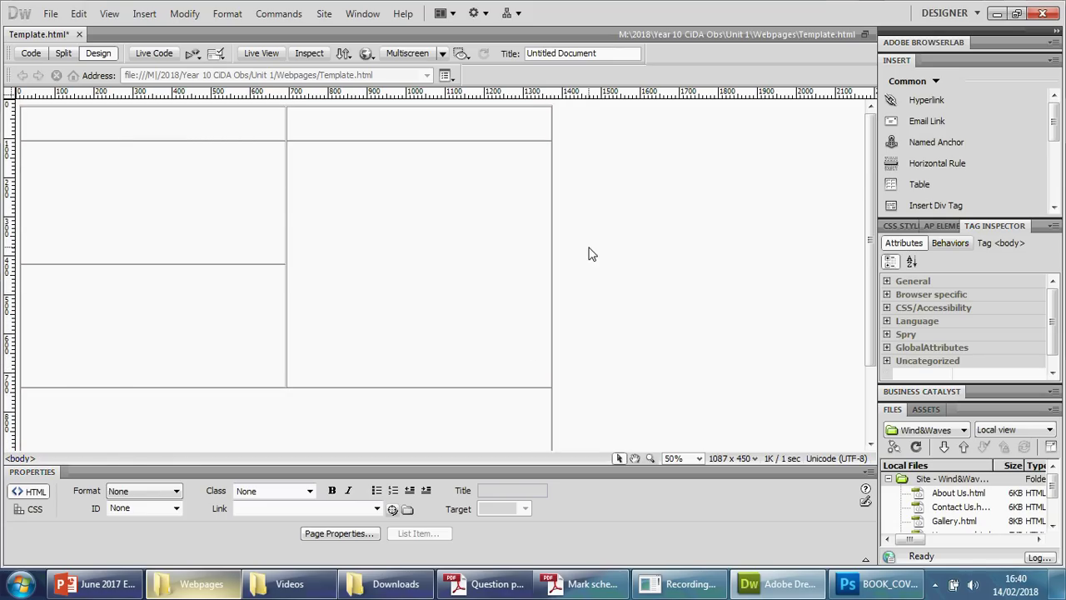
left_click(284, 210)
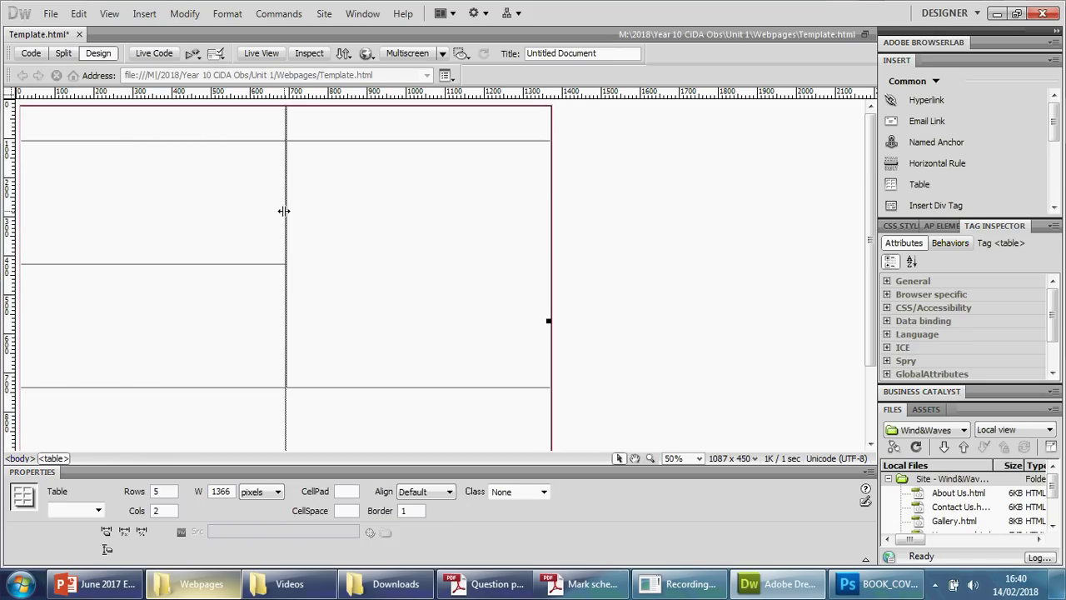
left_click_drag(284, 210, 283, 209)
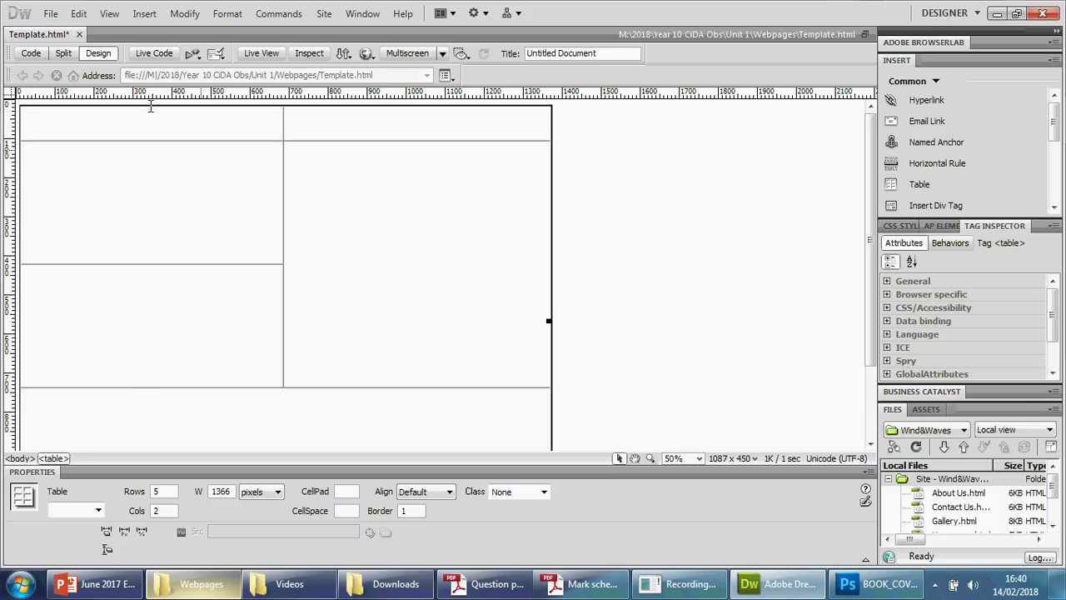
Step: Save the Template.html template
left_click(50, 13)
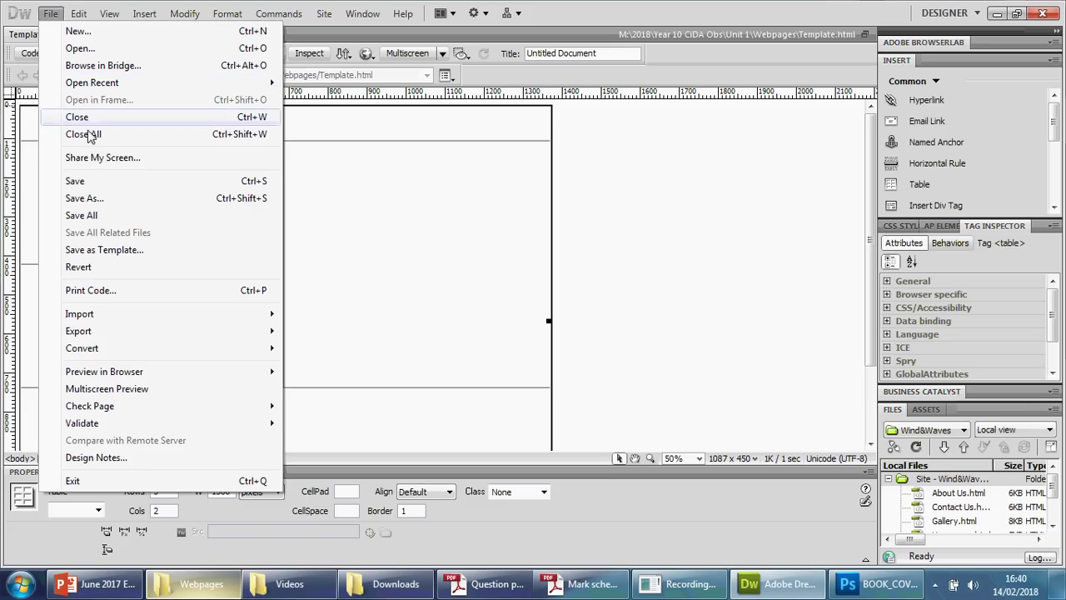
left_click(95, 181)
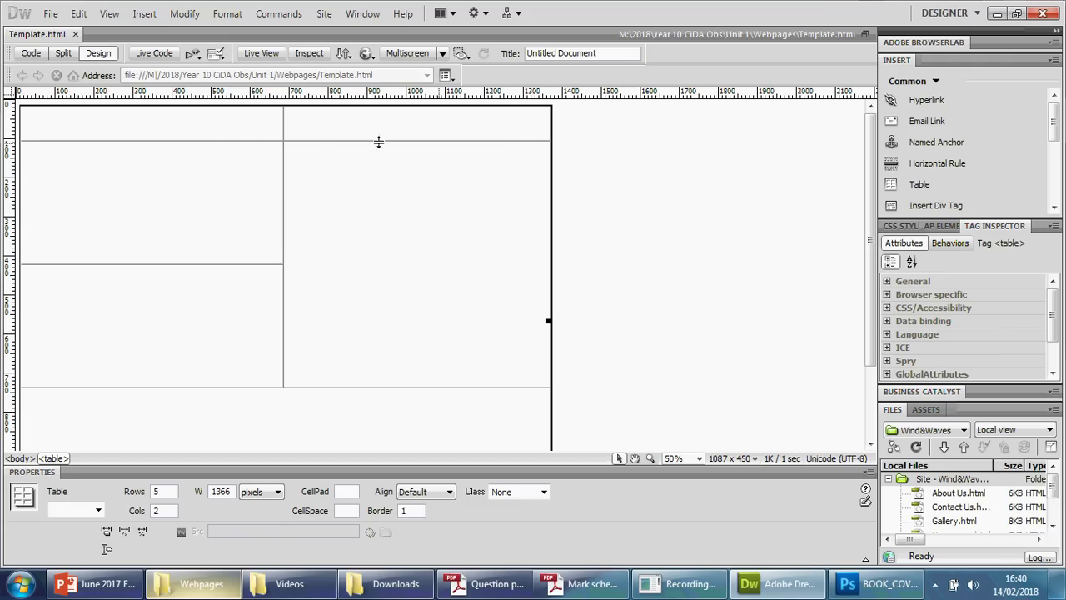
left_click(478, 183)
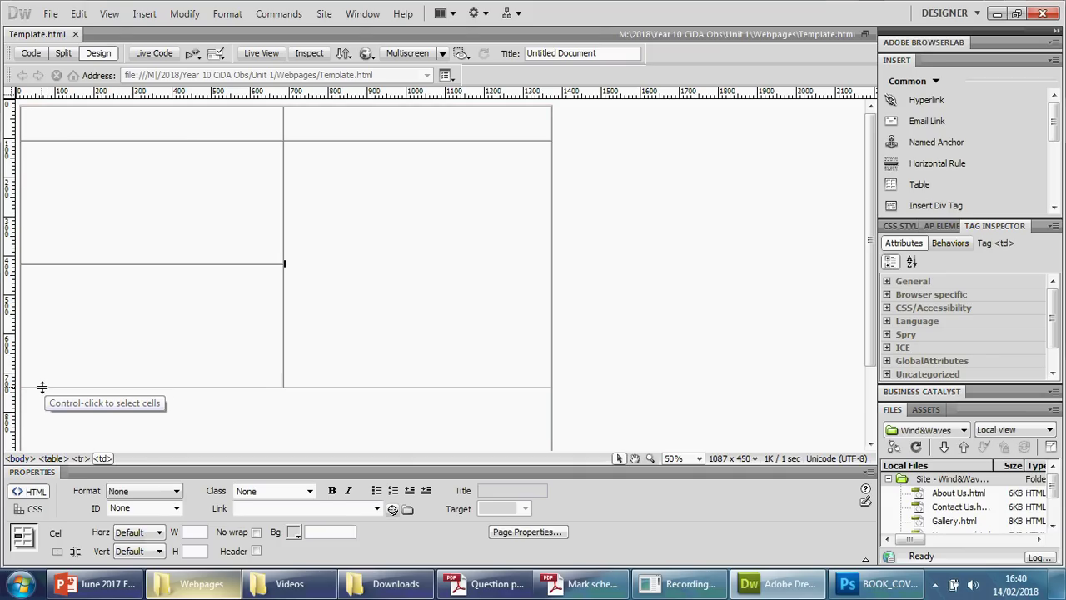
Step: Redistribute the row heights, making the upper-left cell shorter than the one below it
left_click_drag(41, 386, 41, 374)
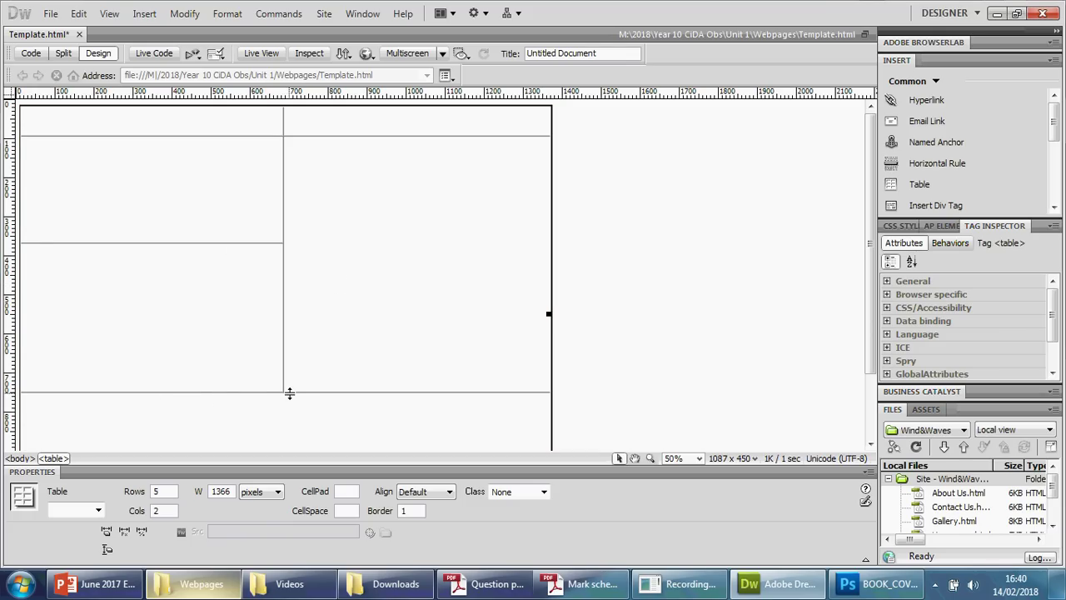
left_click_drag(292, 393, 298, 398)
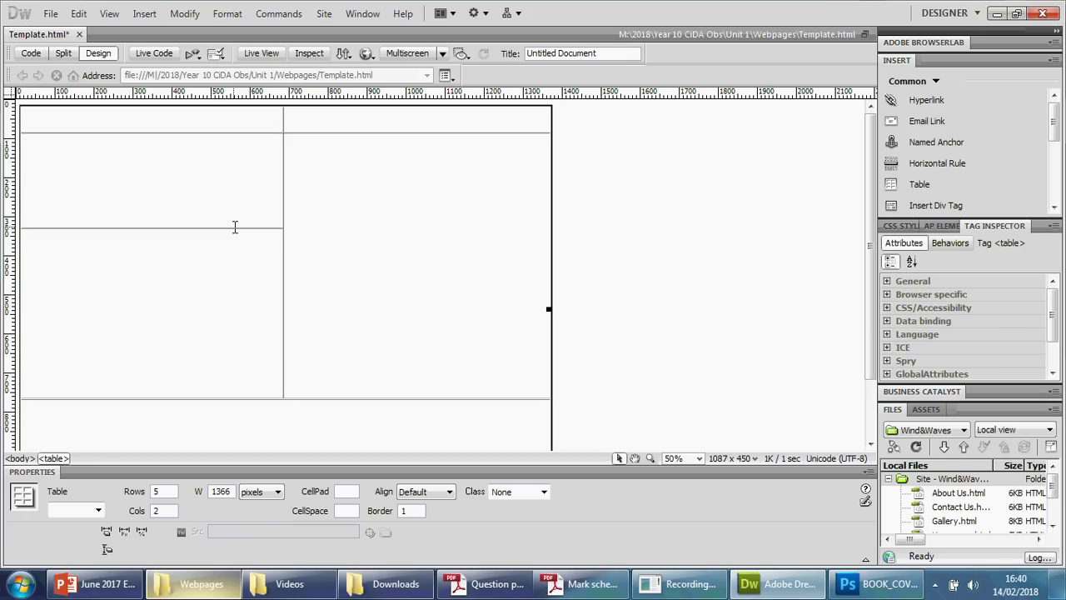
left_click(236, 221)
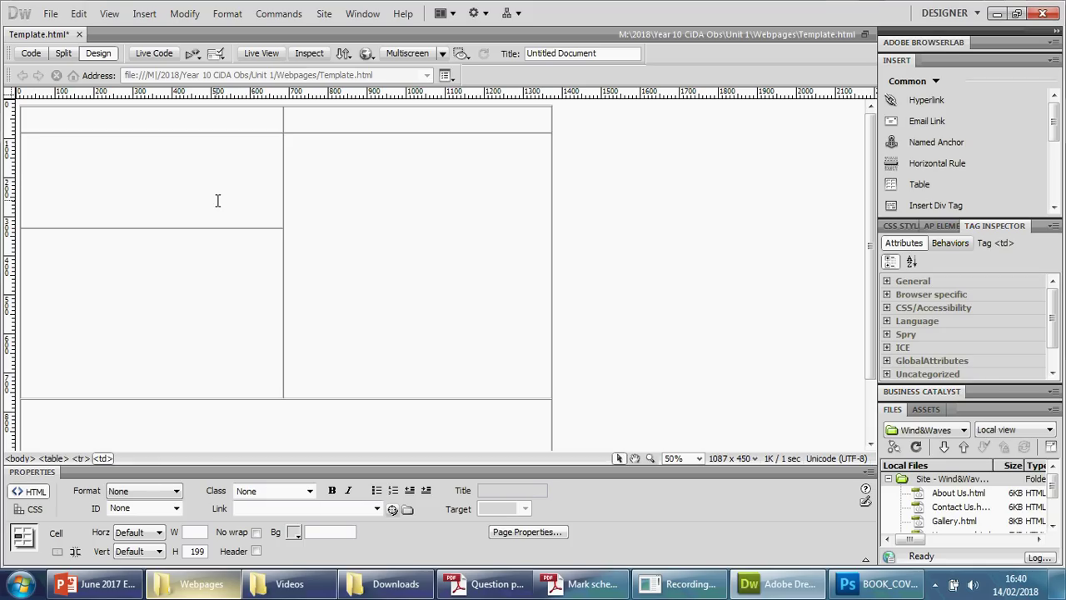
left_click(159, 227)
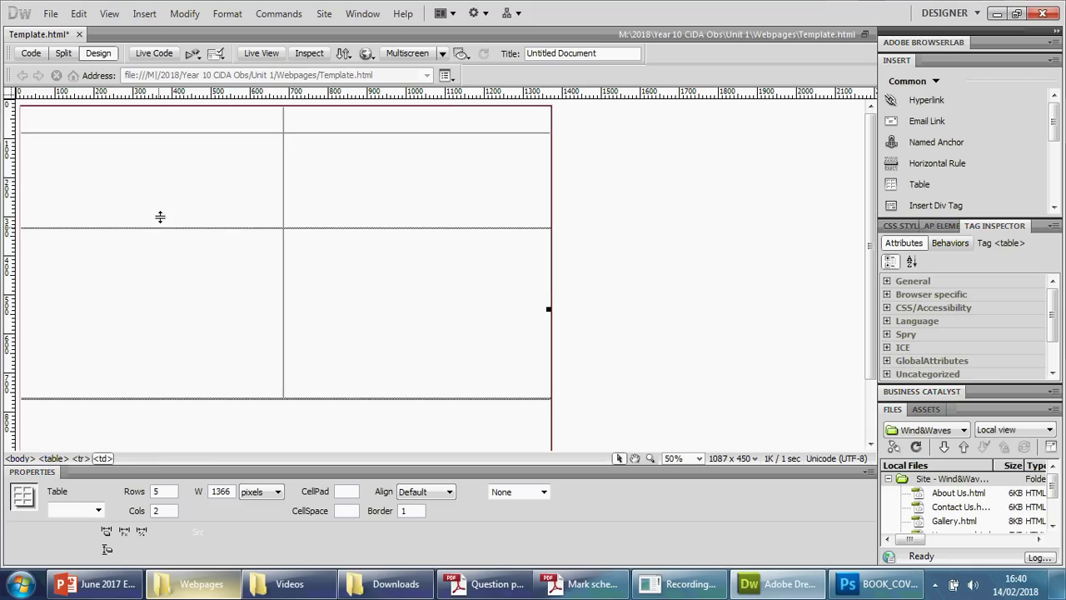
left_click_drag(148, 228, 150, 214)
left_click(455, 204)
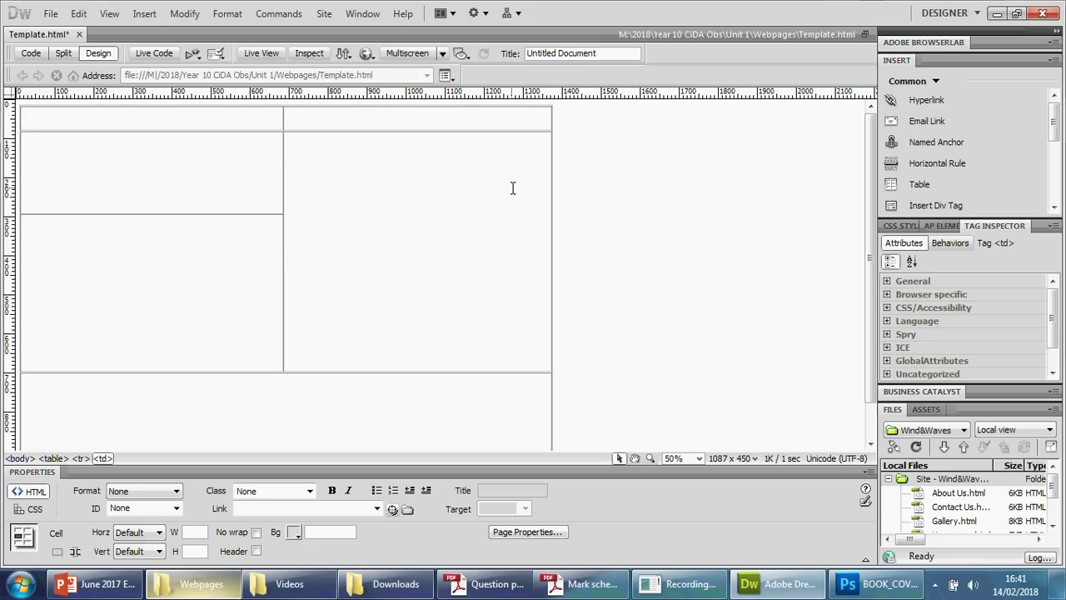
key("XF86Calculator")
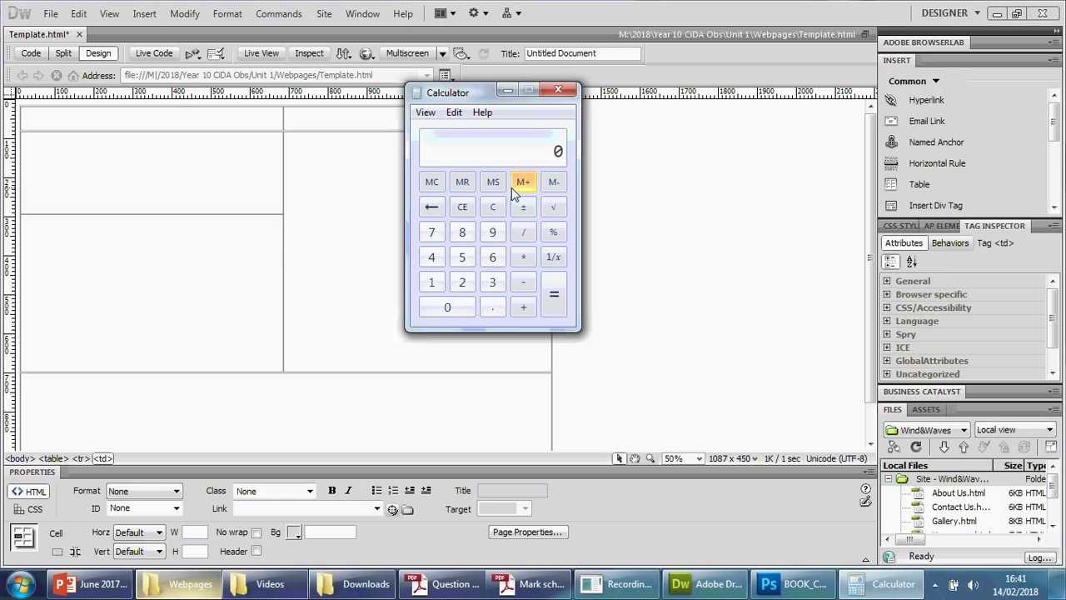
type("13366")
key("BackSpace")
key("BackSpace")
key("BackSpace")
type("66/2")
key("Return")
left_click(560, 92)
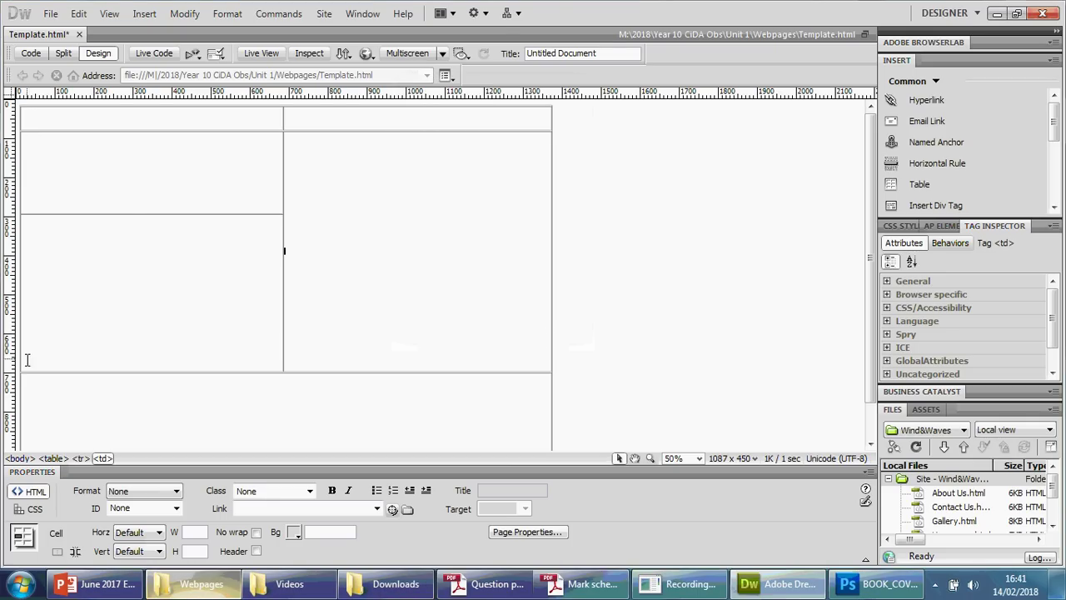
left_click(879, 583)
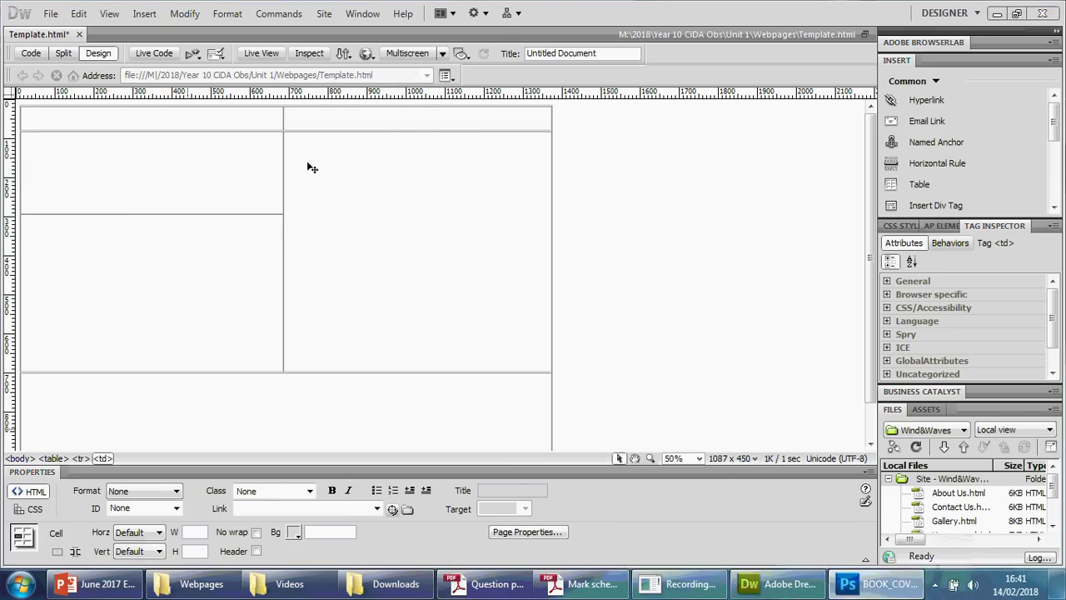
Step: Create a new Photoshop document with width 680 and height 700 pixels
left_click(48, 13)
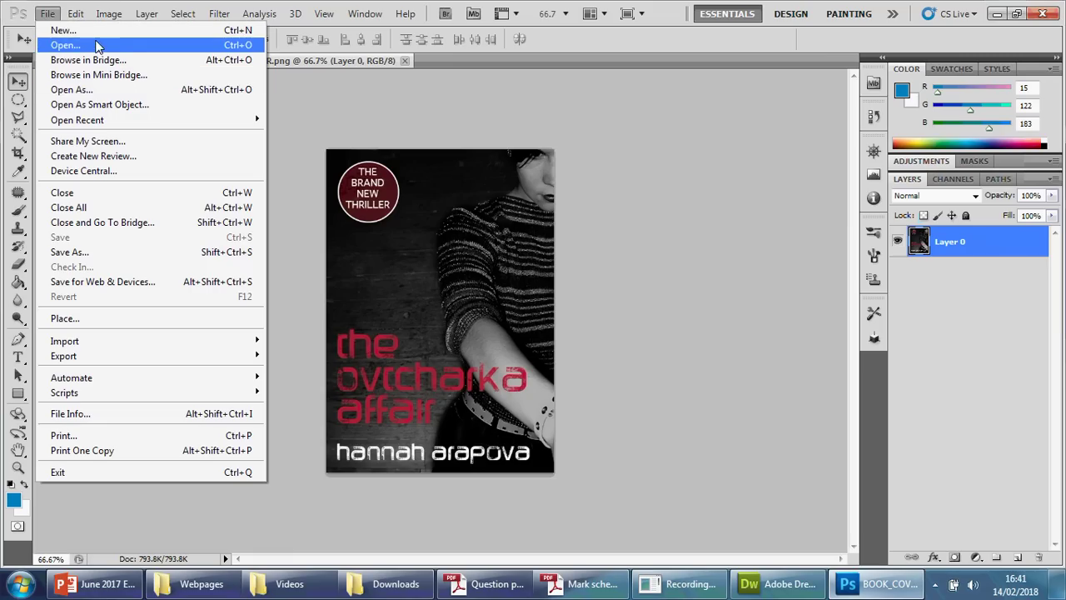
left_click(93, 35)
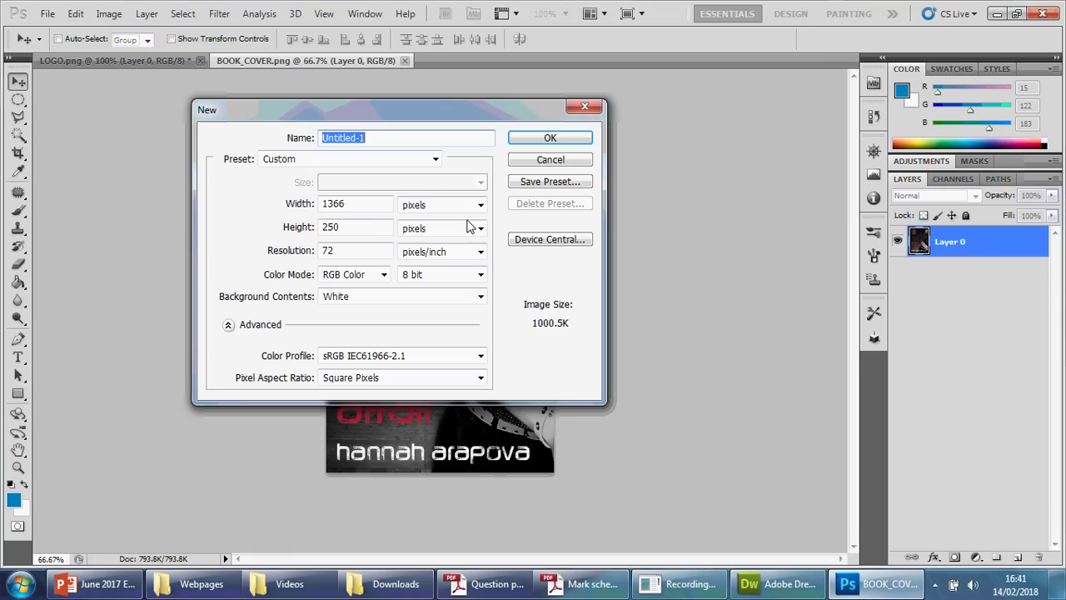
double_click(341, 204)
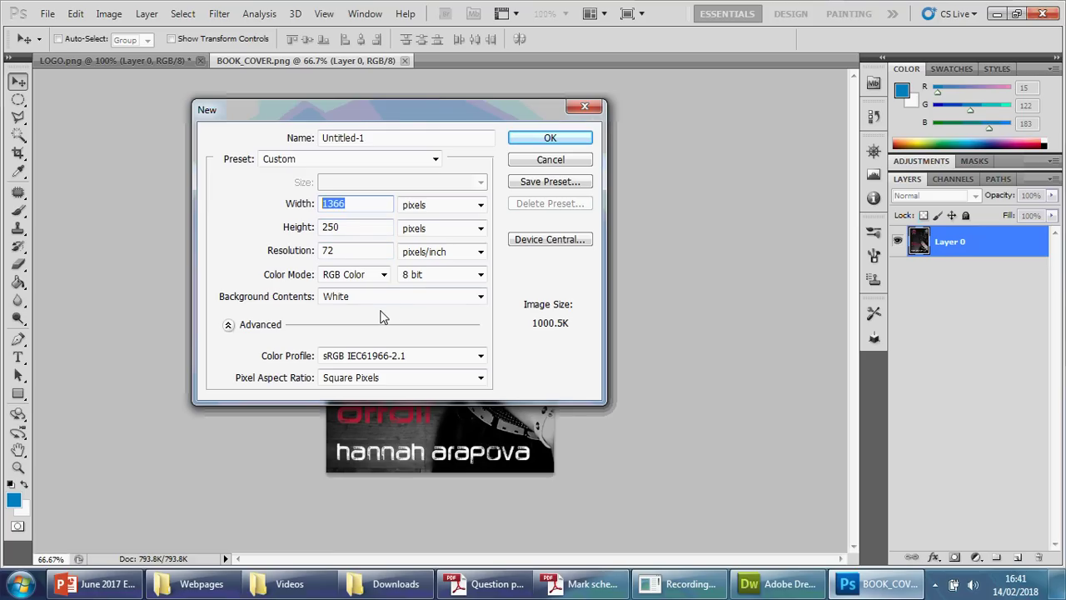
type("680")
double_click(349, 227)
type("700")
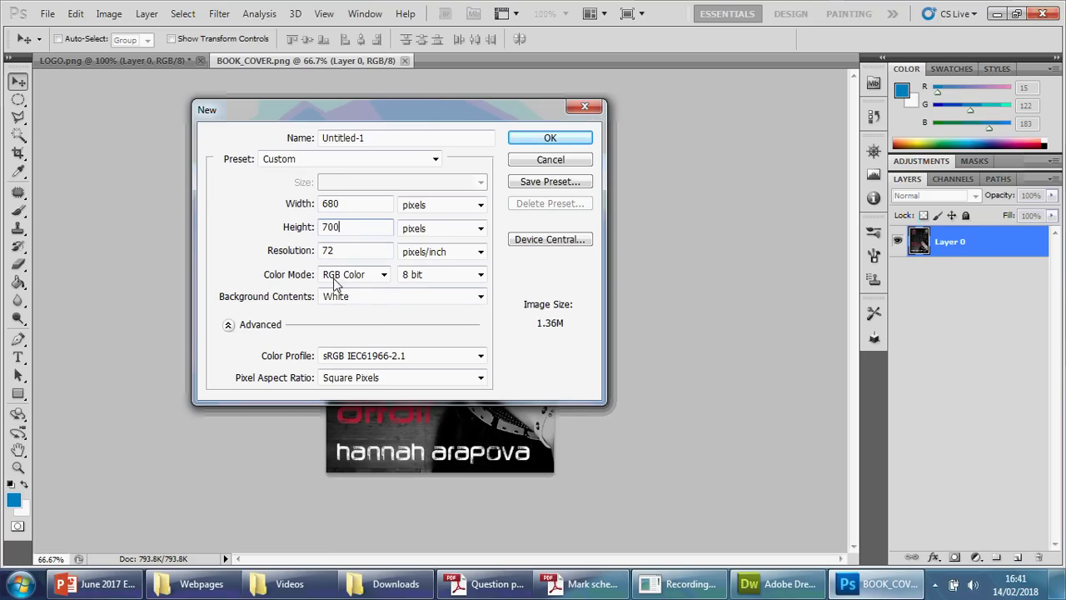
left_click(530, 143)
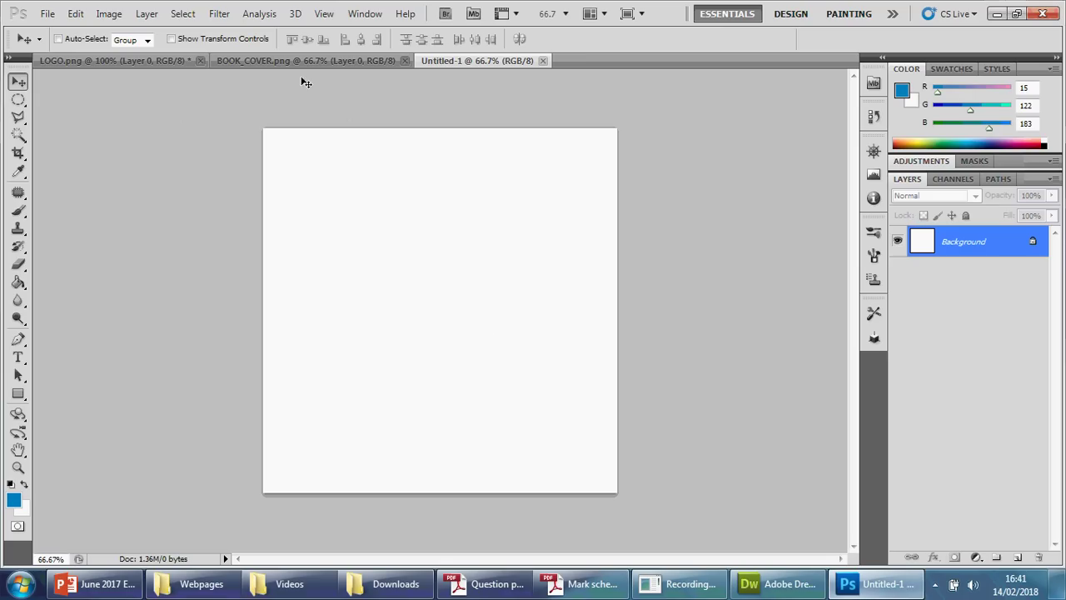
Step: Drag the BOOK_COVER.png layer onto the Untitled-1 canvas as a new layer
left_click(278, 61)
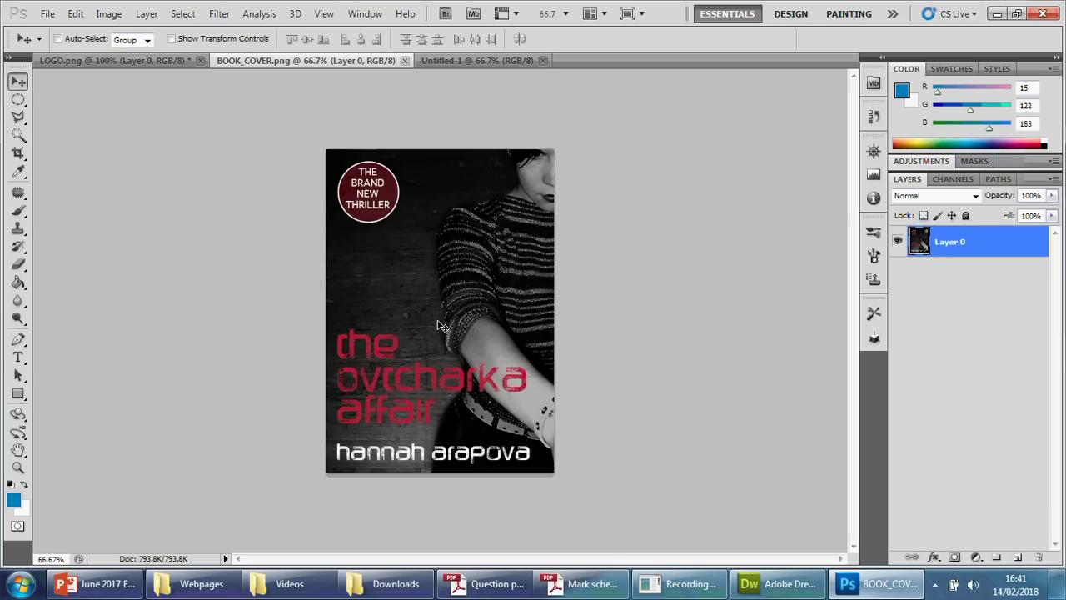
left_click_drag(442, 325, 386, 279)
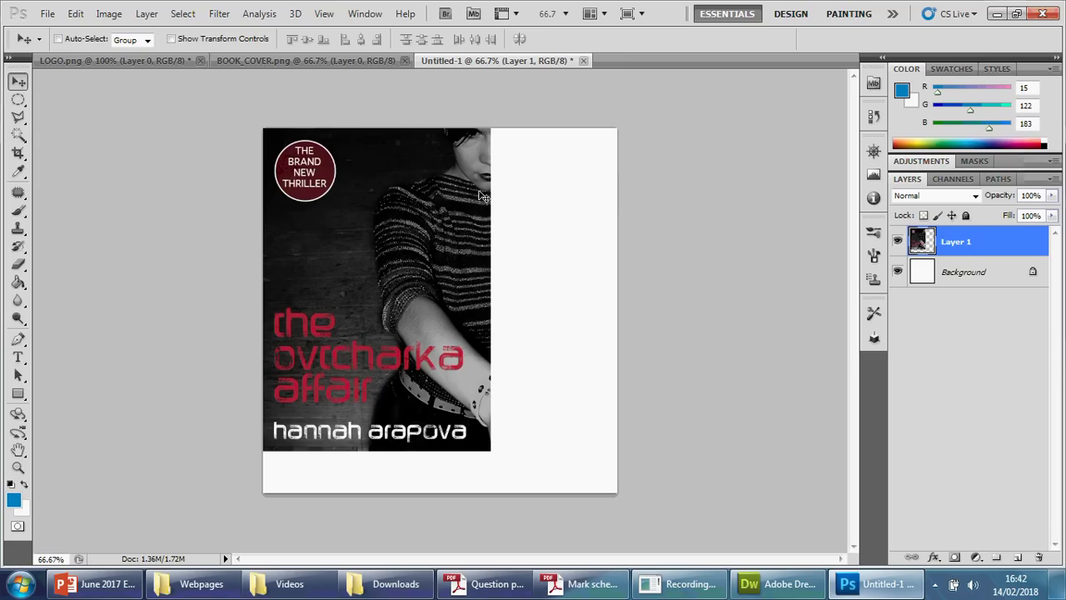
Step: Set the canvas width to 750 pixels in Canvas Size, keeping the 700-pixel height
left_click(108, 13)
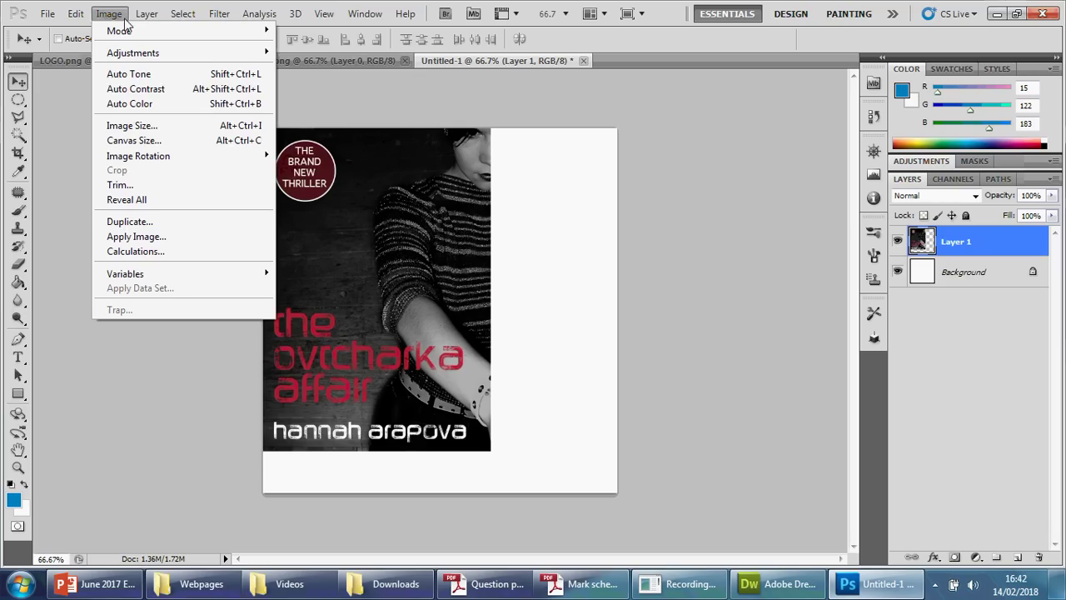
left_click(133, 139)
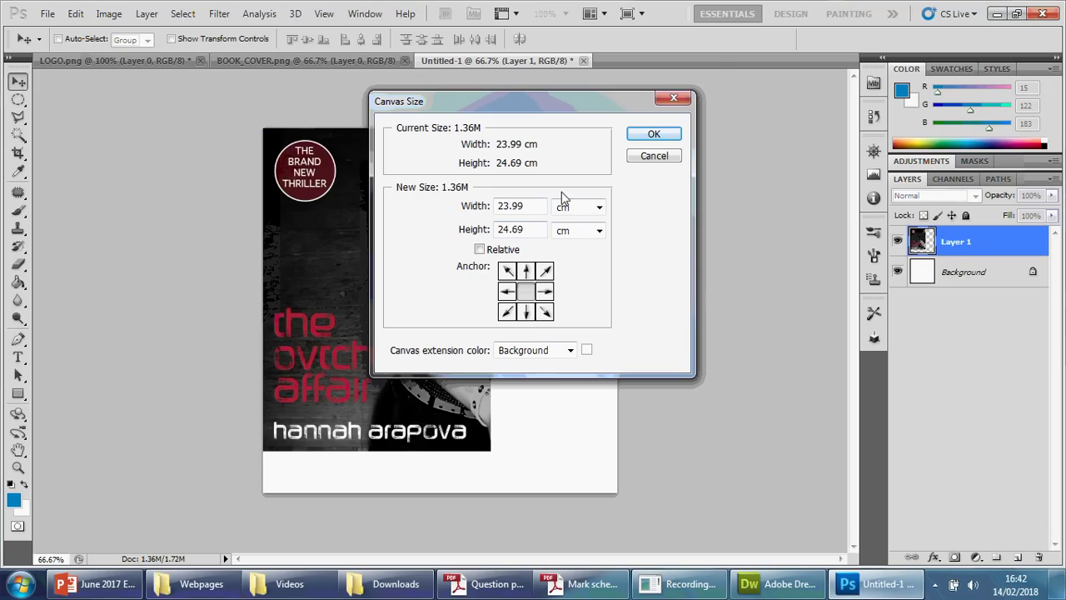
left_click(599, 207)
left_click(585, 236)
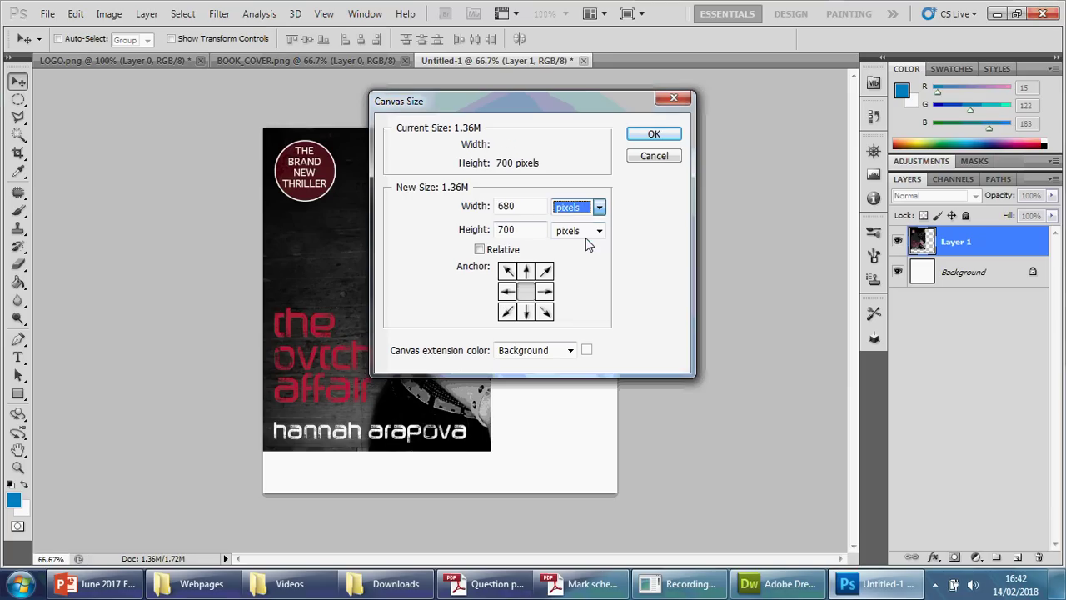
left_click(478, 206)
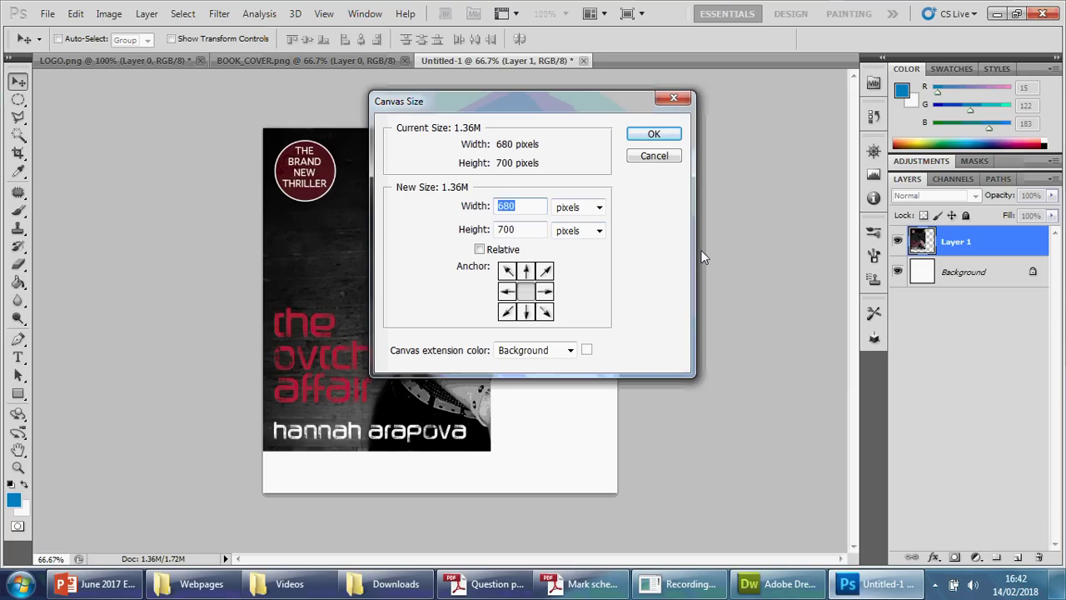
type("750")
left_click(676, 136)
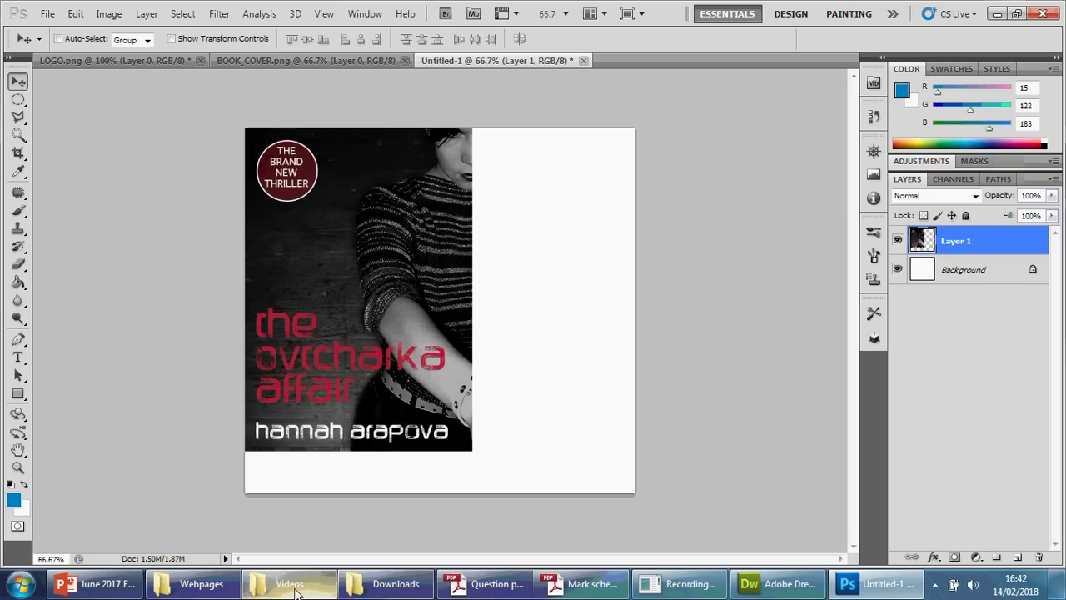
Step: Open the Unit 1 Assets > IMAGES folder in Explorer and maximize the window
left_click(201, 584)
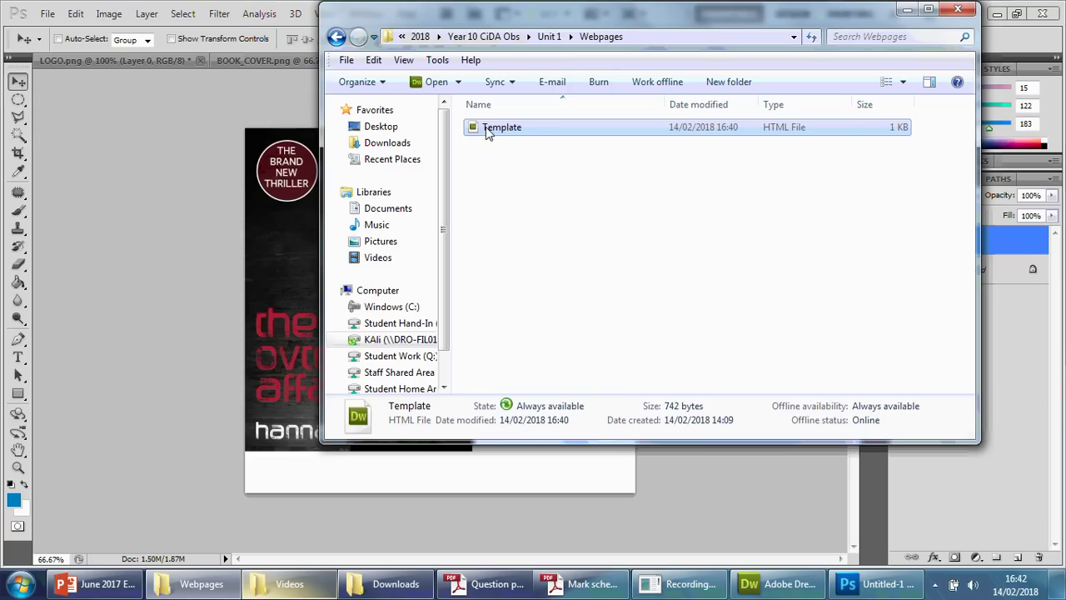
left_click(336, 36)
double_click(504, 127)
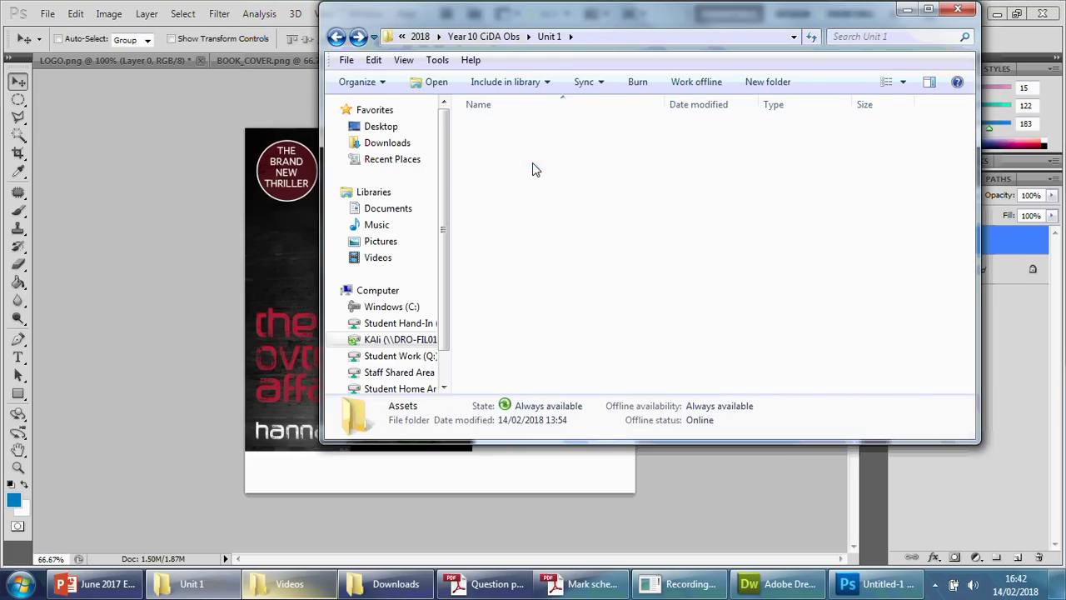
double_click(502, 159)
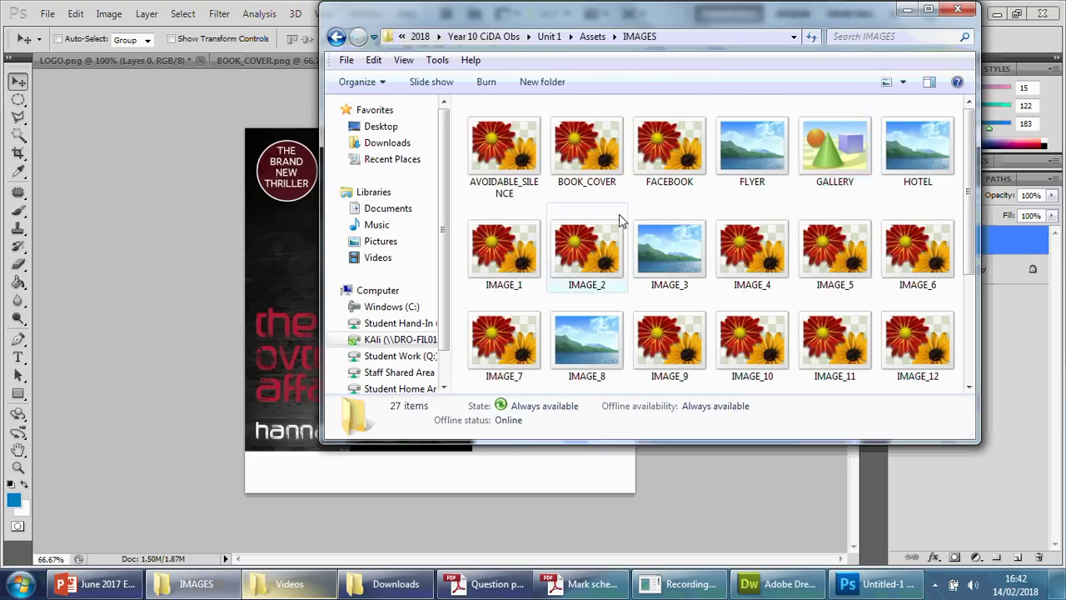
left_click(928, 9)
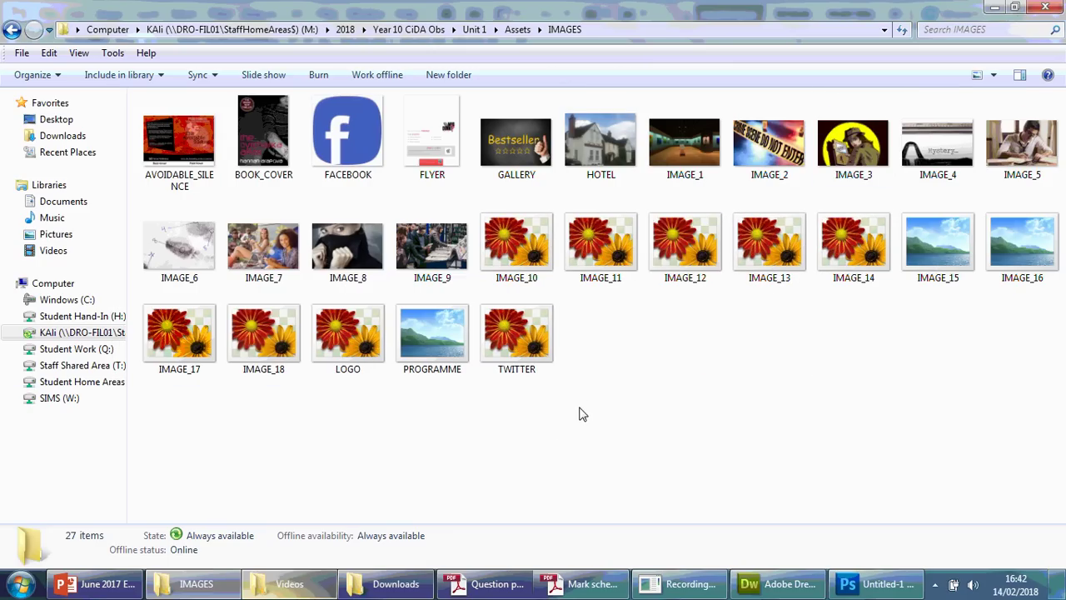
Step: Use Content view to confirm BOOK_COVER is 437 × 620, then return to Photoshop
left_click(260, 117)
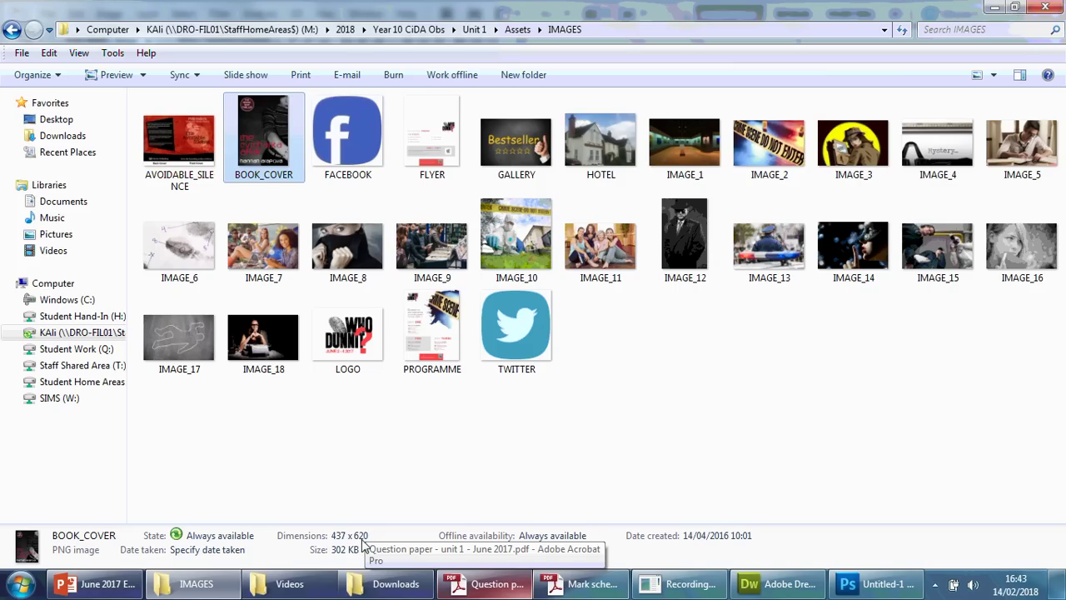
left_click(994, 76)
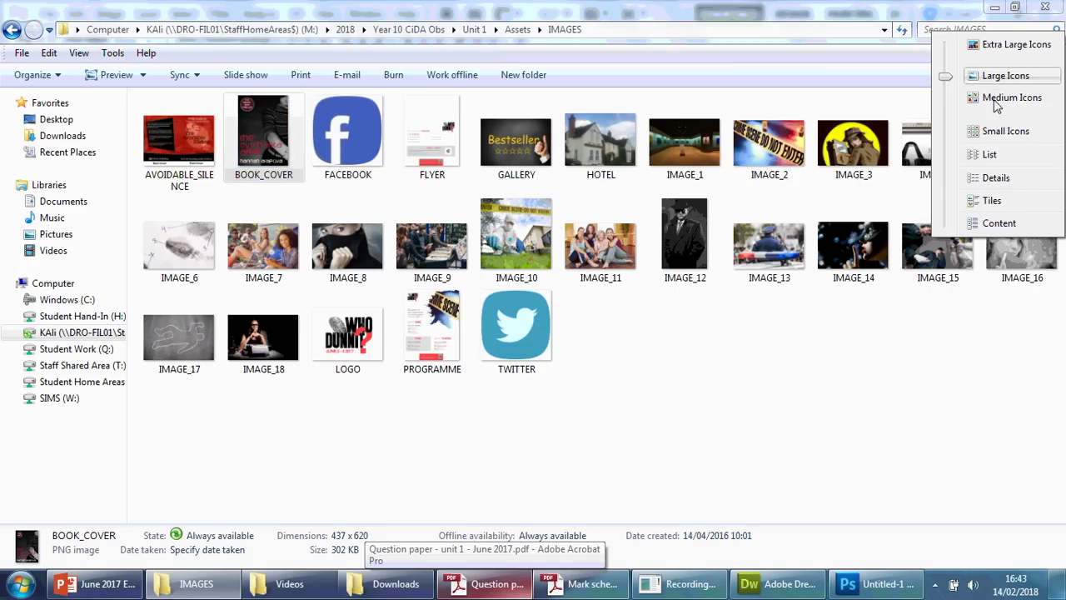
left_click(997, 231)
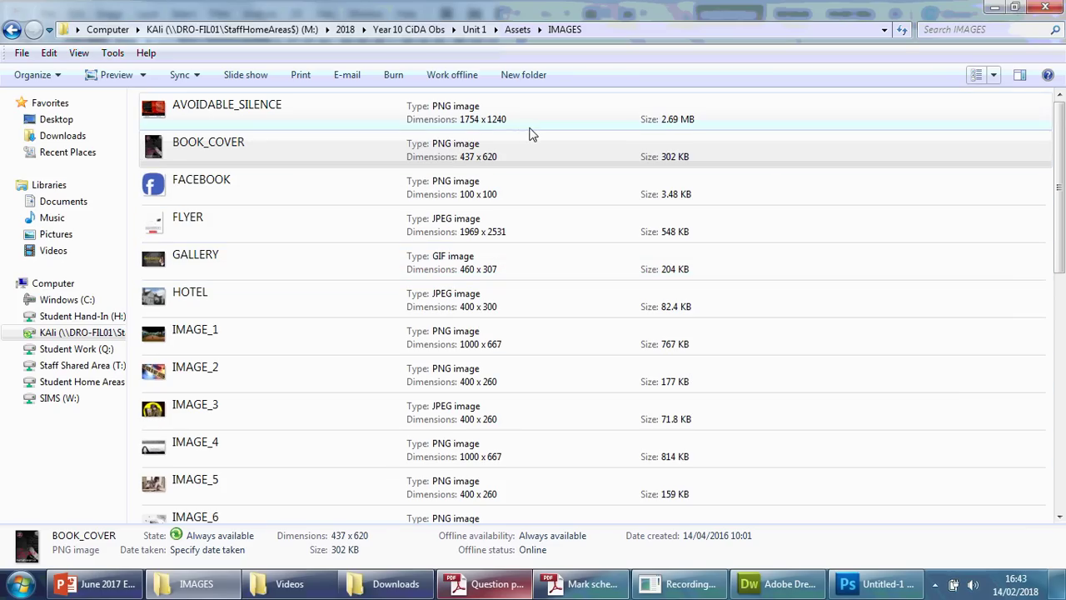
left_click(580, 139)
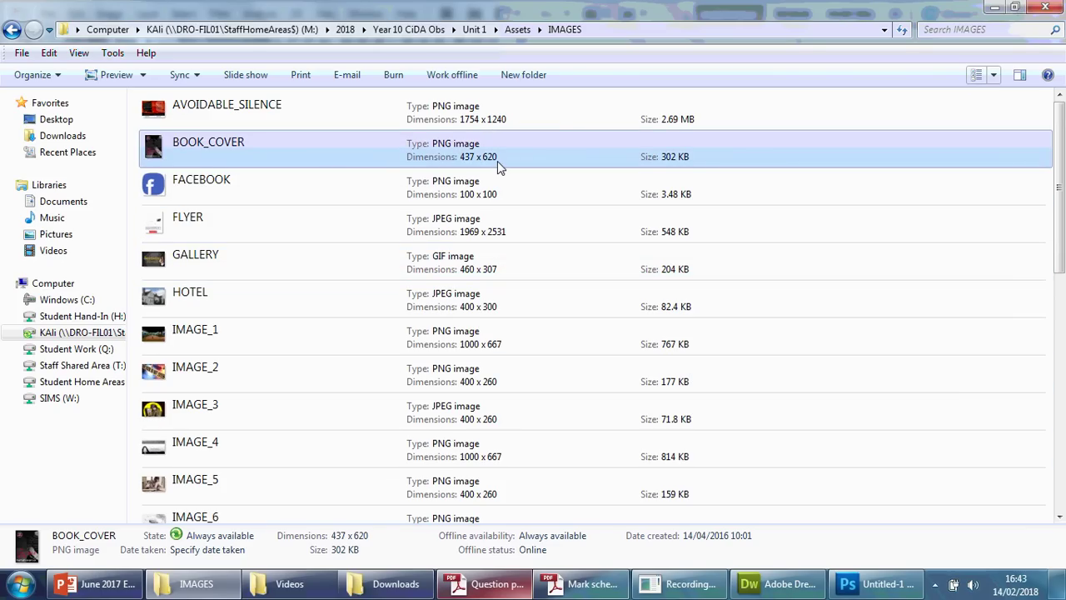
left_click(880, 583)
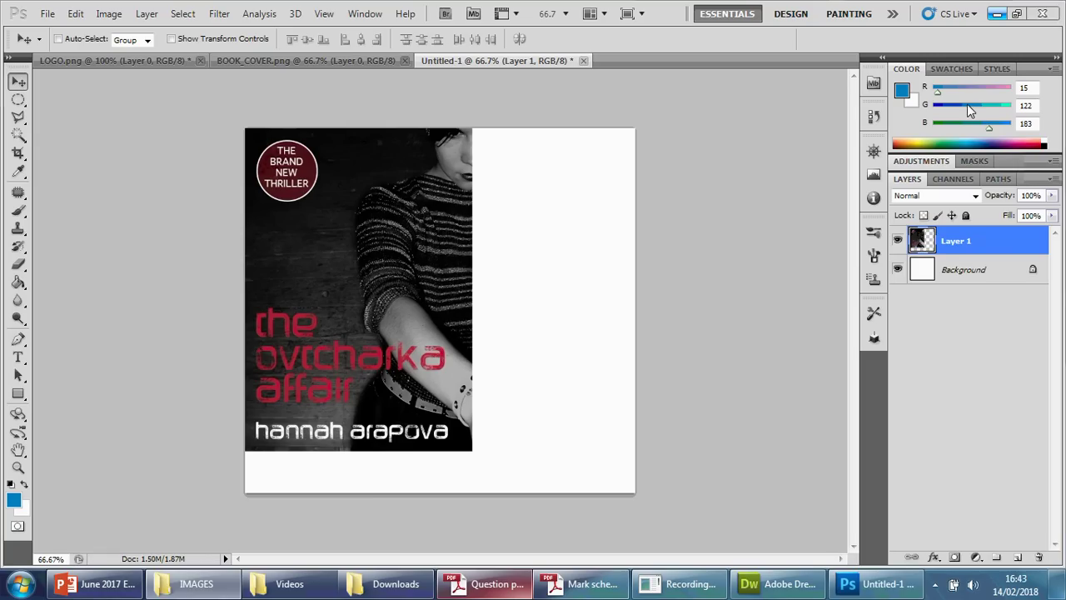
Step: Clip the canvas to 750 × 620 pixels and move the cover layer to the right edge
left_click(111, 14)
left_click(163, 144)
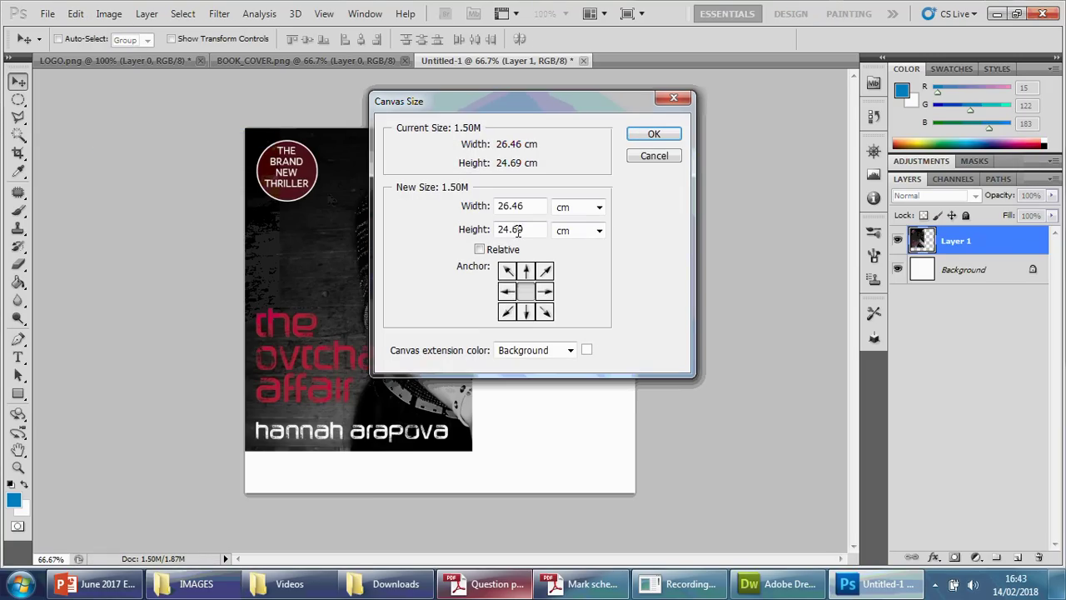
left_click(595, 214)
left_click(566, 237)
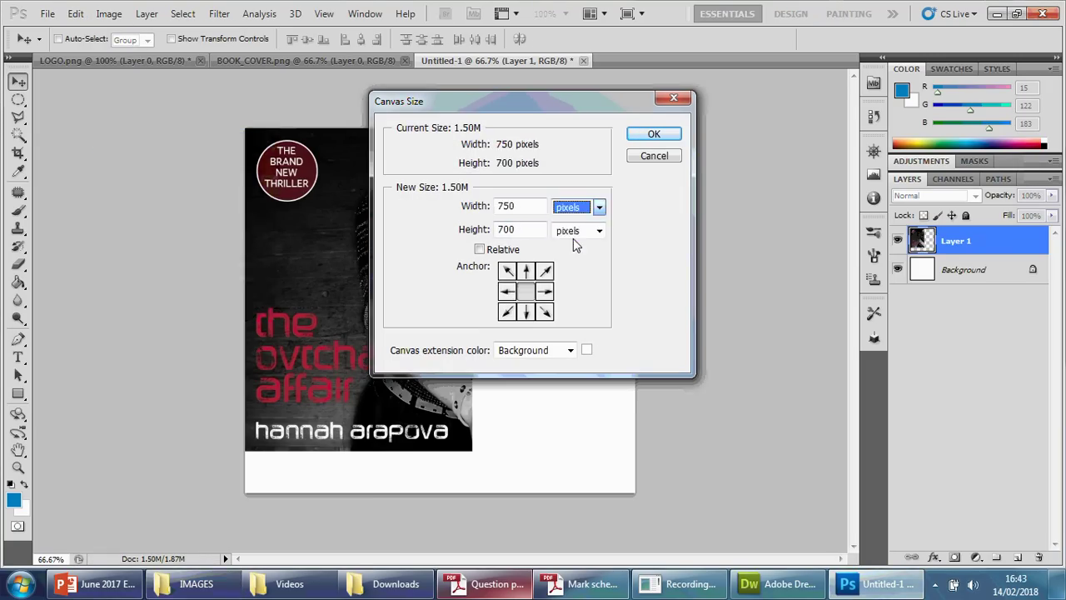
key("Tab")
type("620")
left_click(665, 138)
key("Return")
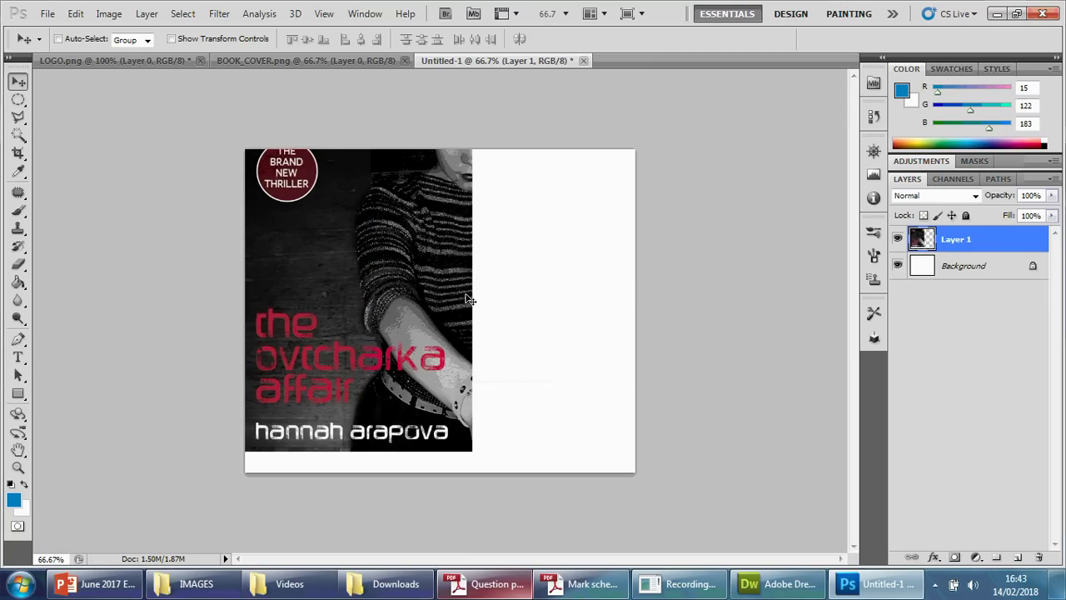
left_click_drag(417, 291, 417, 312)
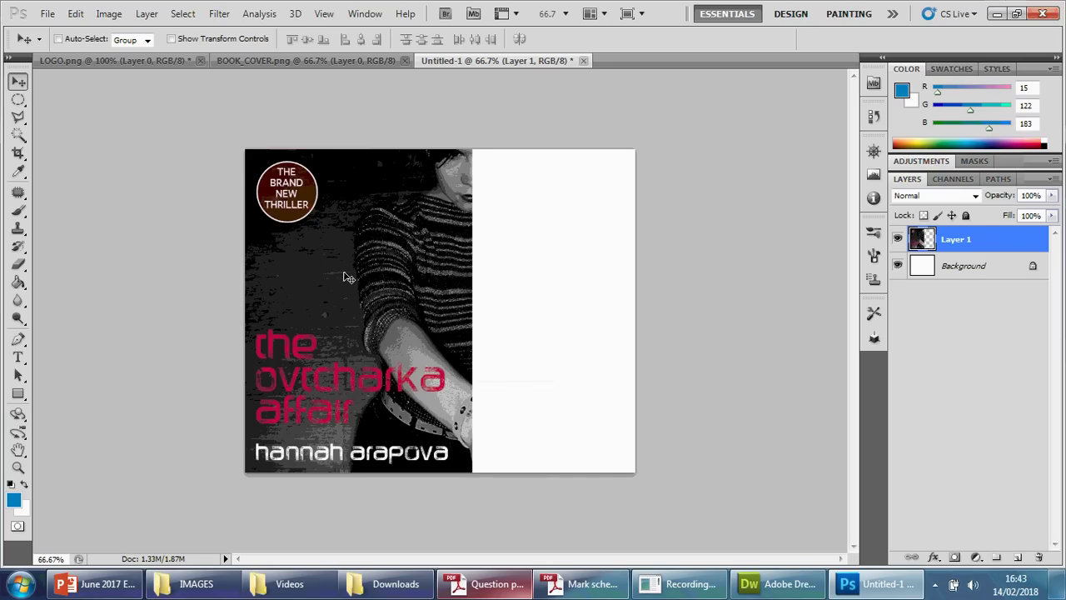
left_click_drag(343, 273, 504, 273)
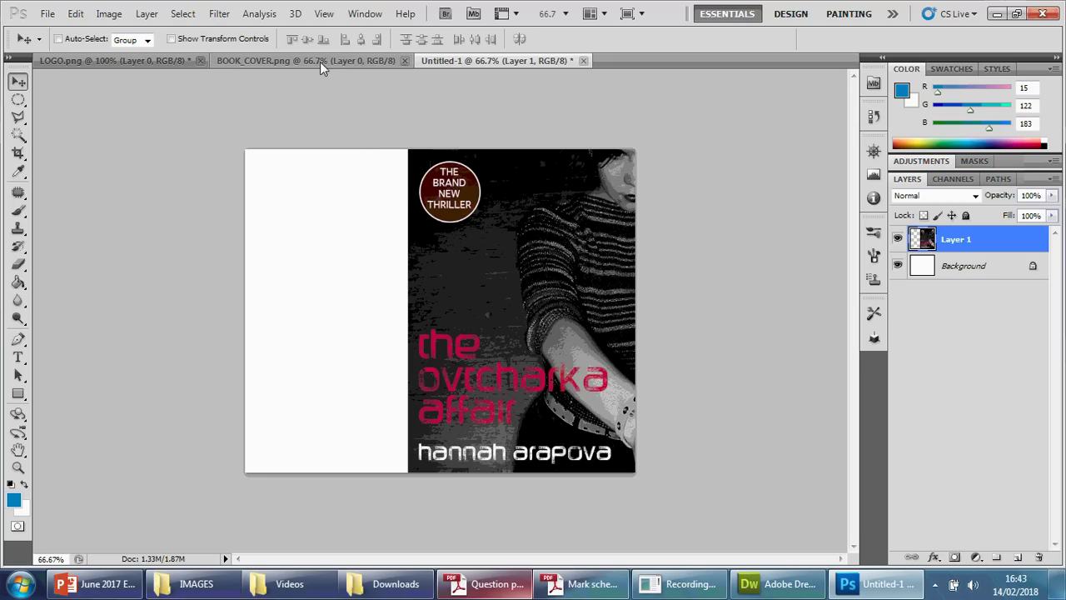
Step: Copy the WHO DUNNIT logo from LOGO into Untitled-1 and place it top-left
left_click(131, 57)
left_click_drag(471, 288, 340, 310)
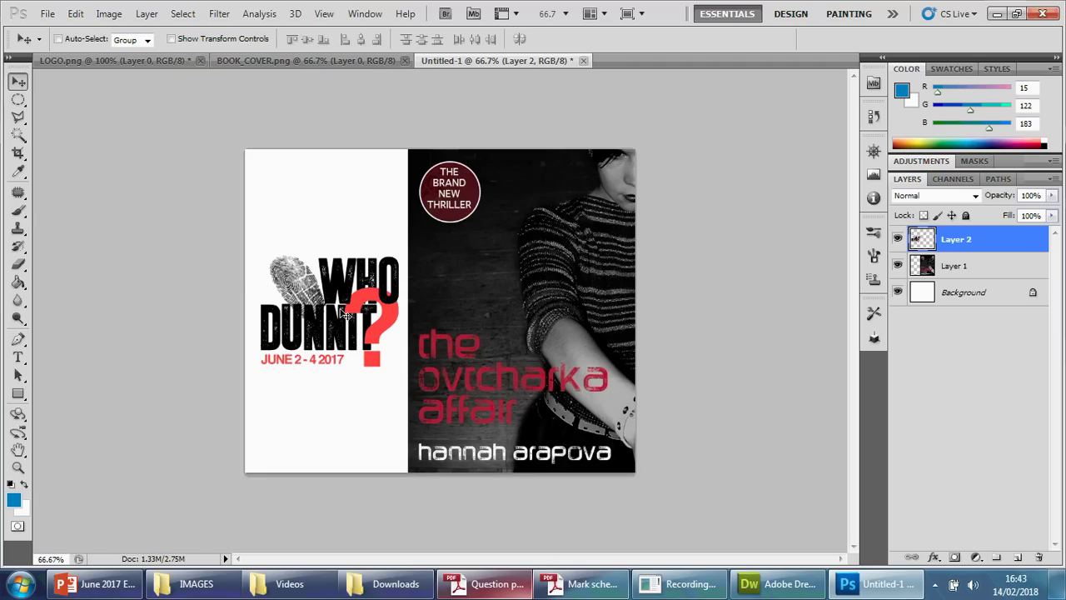
left_click_drag(357, 313, 342, 218)
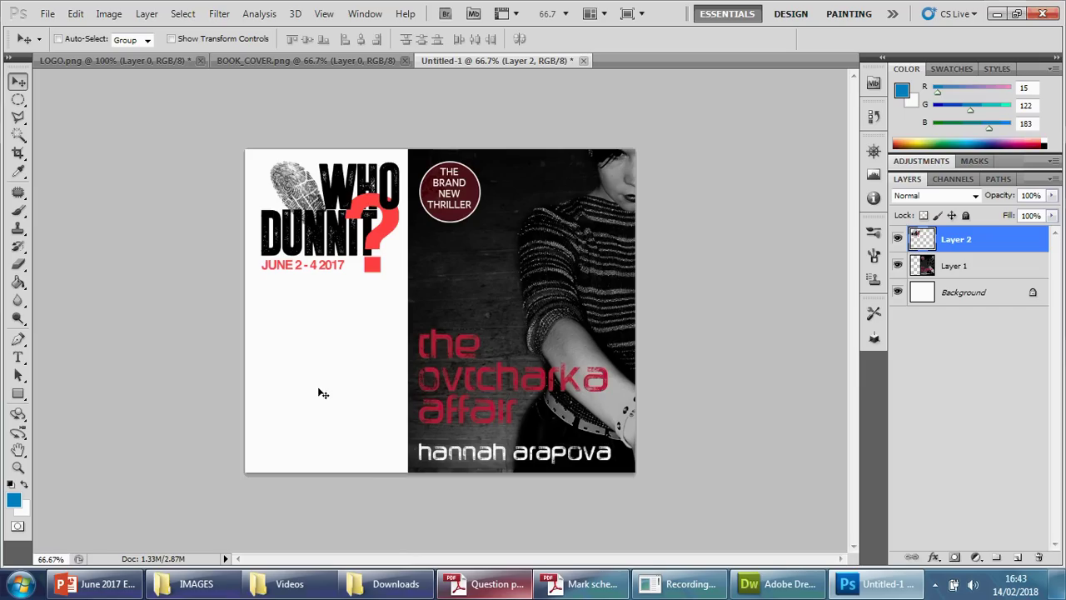
Step: Show the question paper's Page template section listing the banner, logo, BOOK_COVER.png and AUDIOBOOK audio
left_click(473, 588)
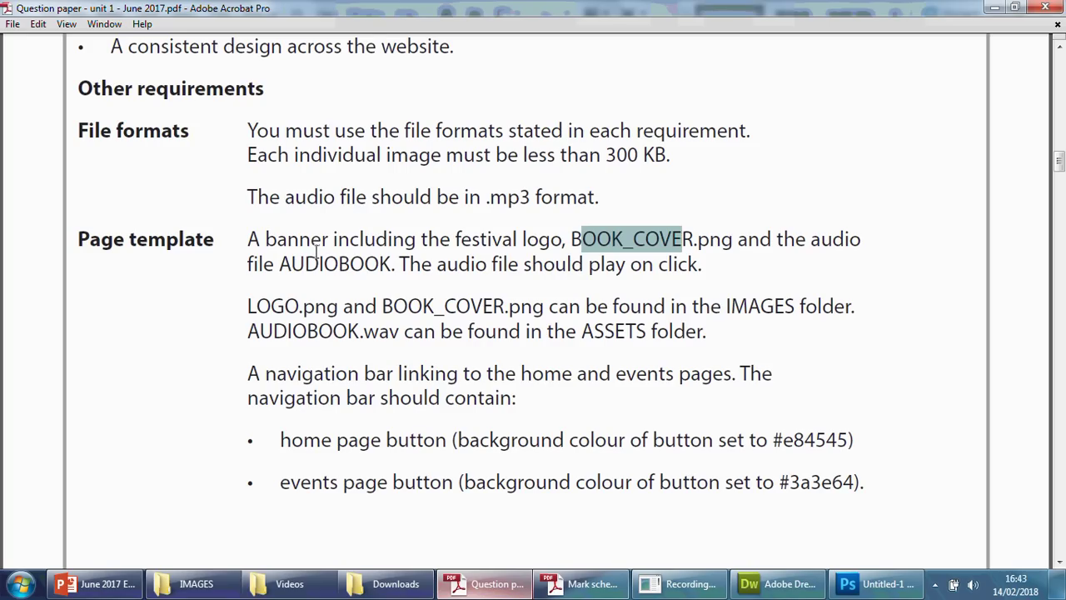
Step: Switch the IMAGES folder to Large Icons view, then minimise the folder window
left_click(187, 582)
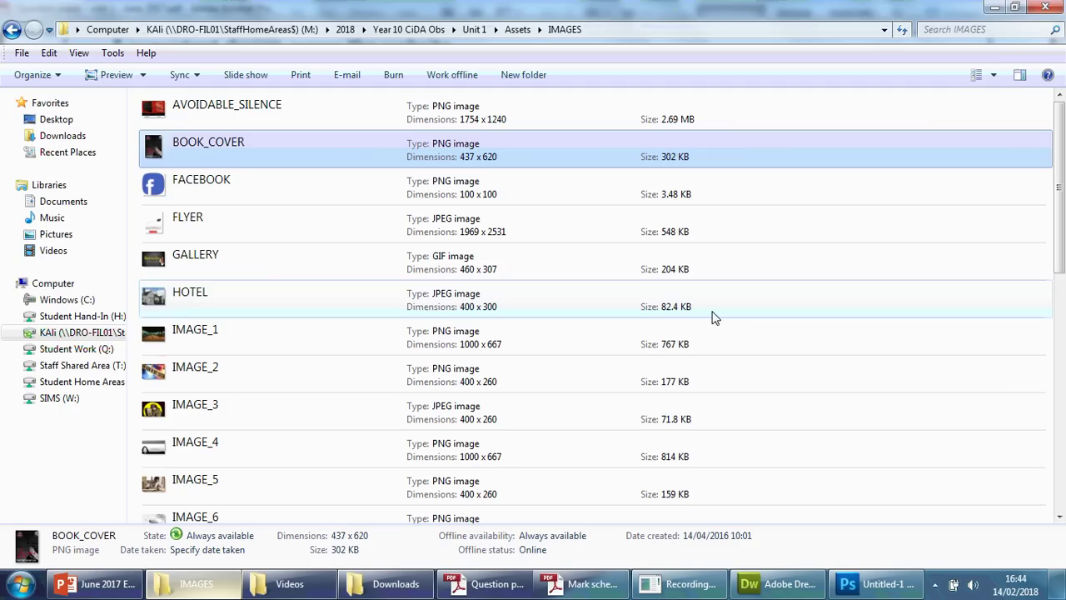
left_click(992, 74)
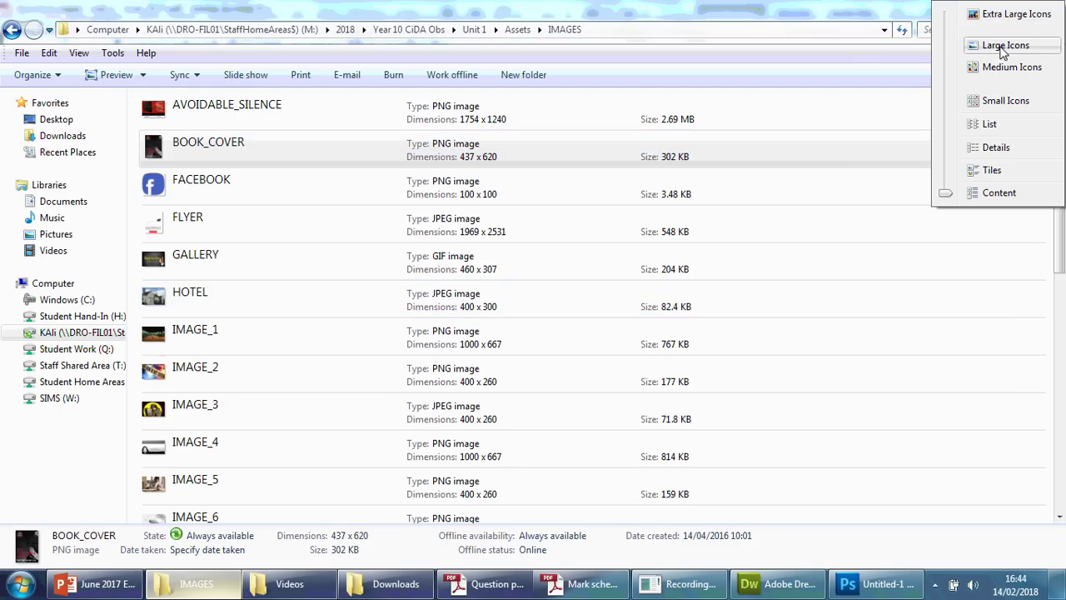
left_click(1002, 48)
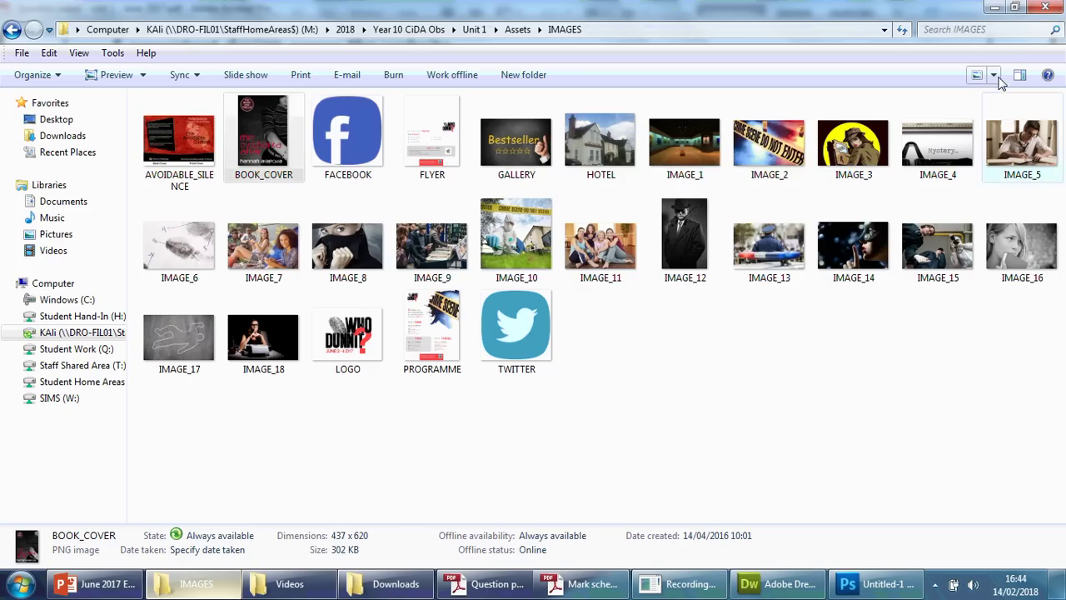
left_click(995, 8)
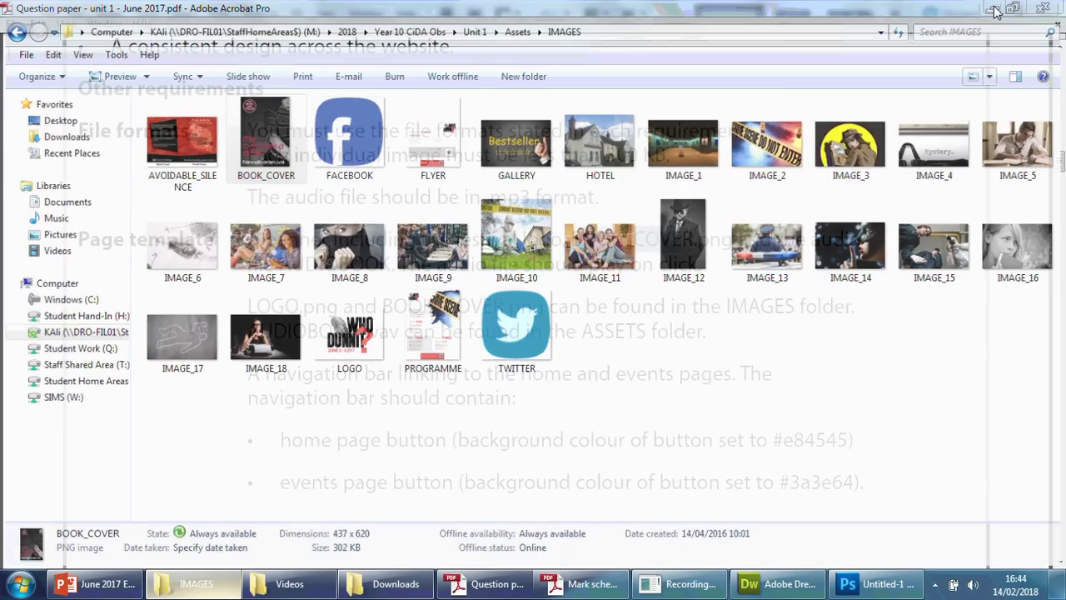
Step: Drag Layer 2's WHO DUNNIT? logo back down to mid-height in the white left panel
left_click(854, 587)
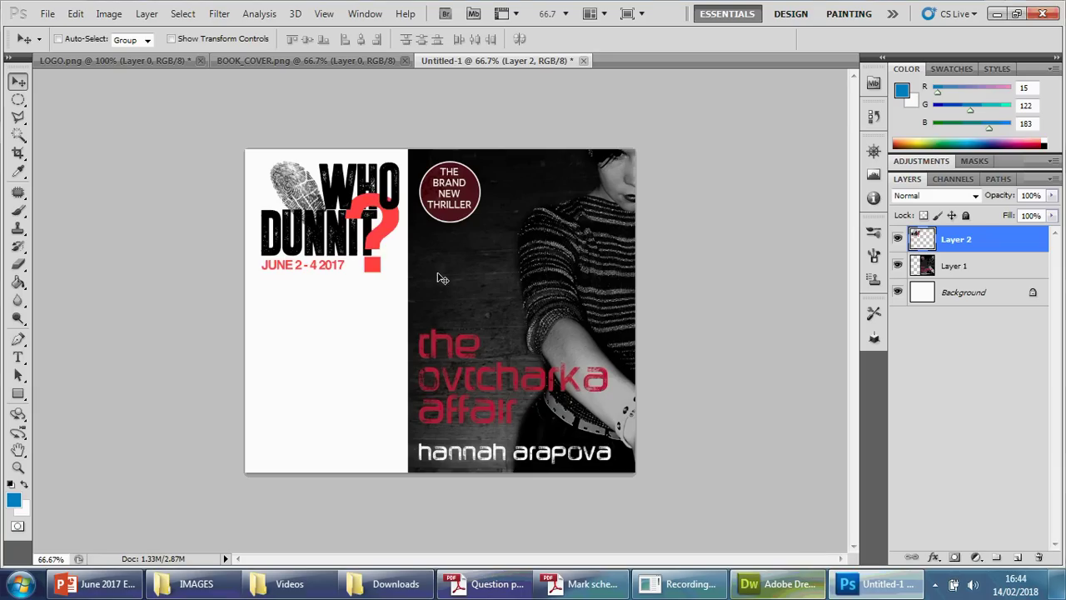
left_click_drag(350, 218, 353, 304)
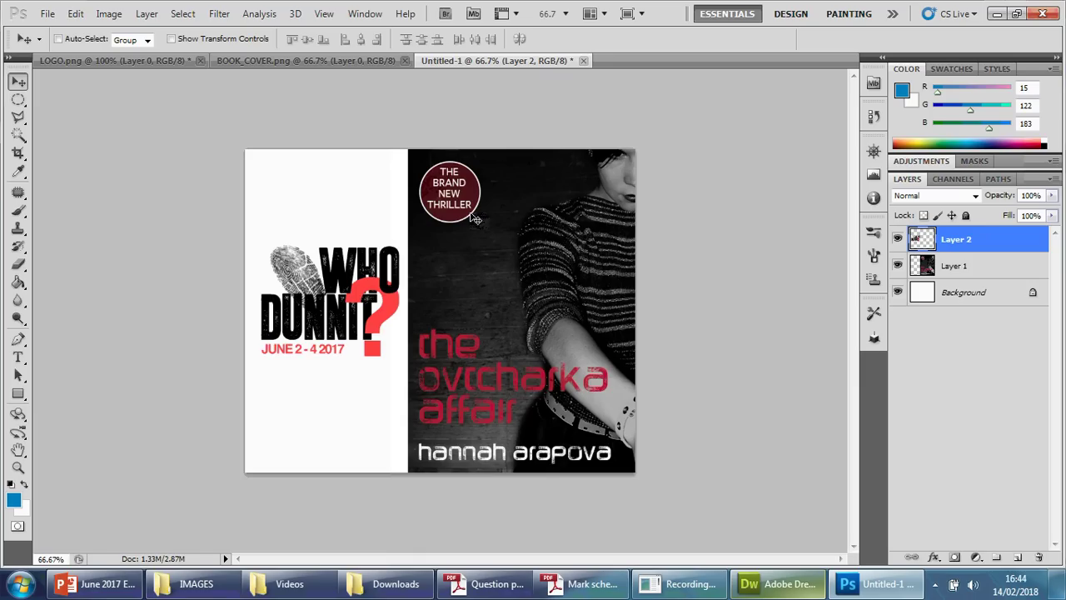
left_click(48, 15)
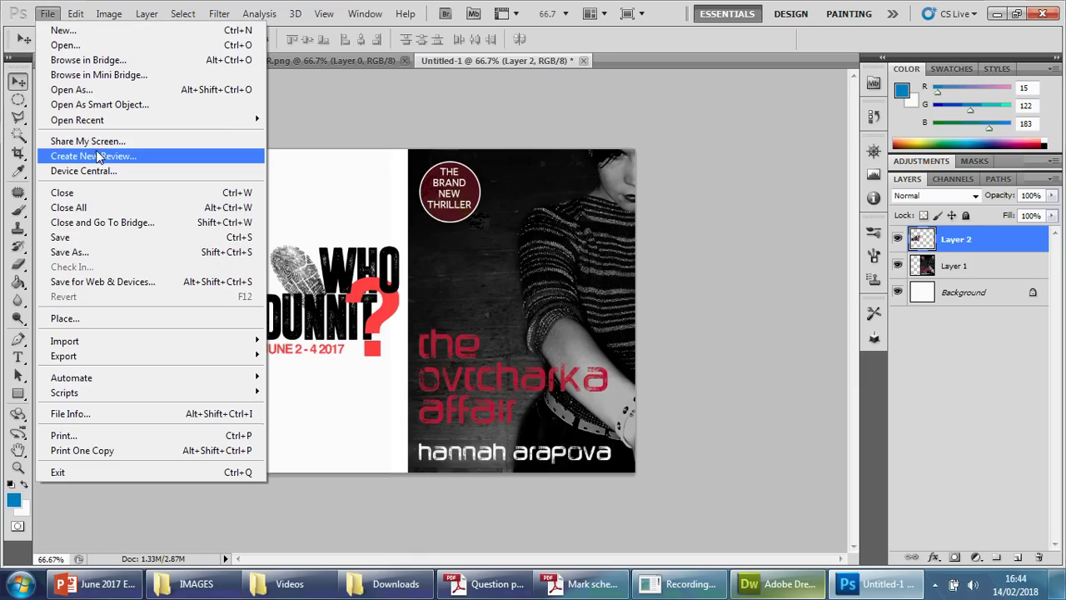
Step: Save the banner as Banner.psd in the IMAGES folder and confirm the Photoshop format options
left_click(87, 239)
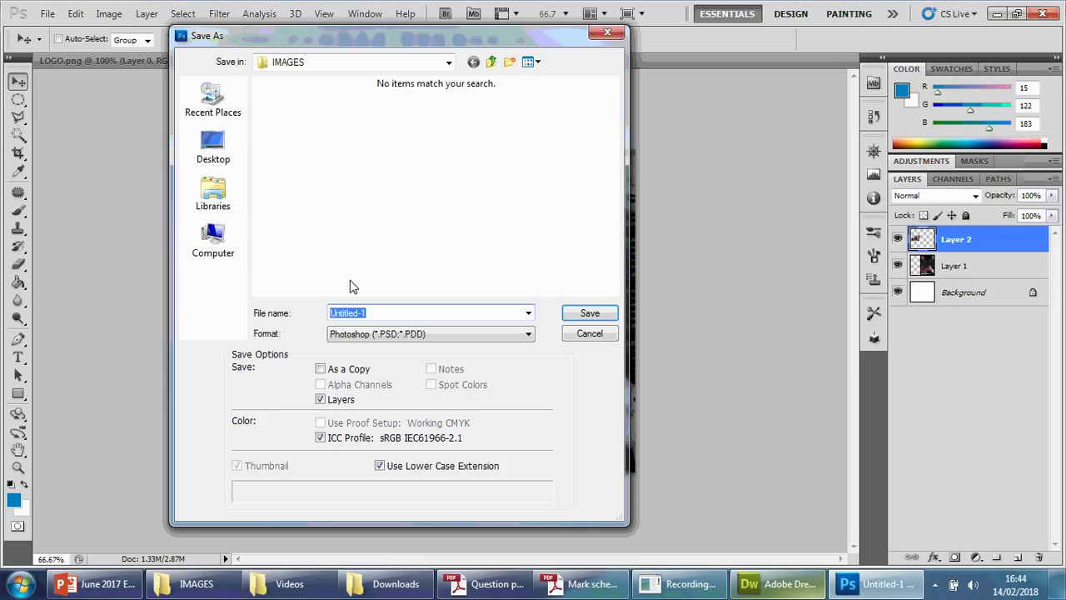
type("Banner")
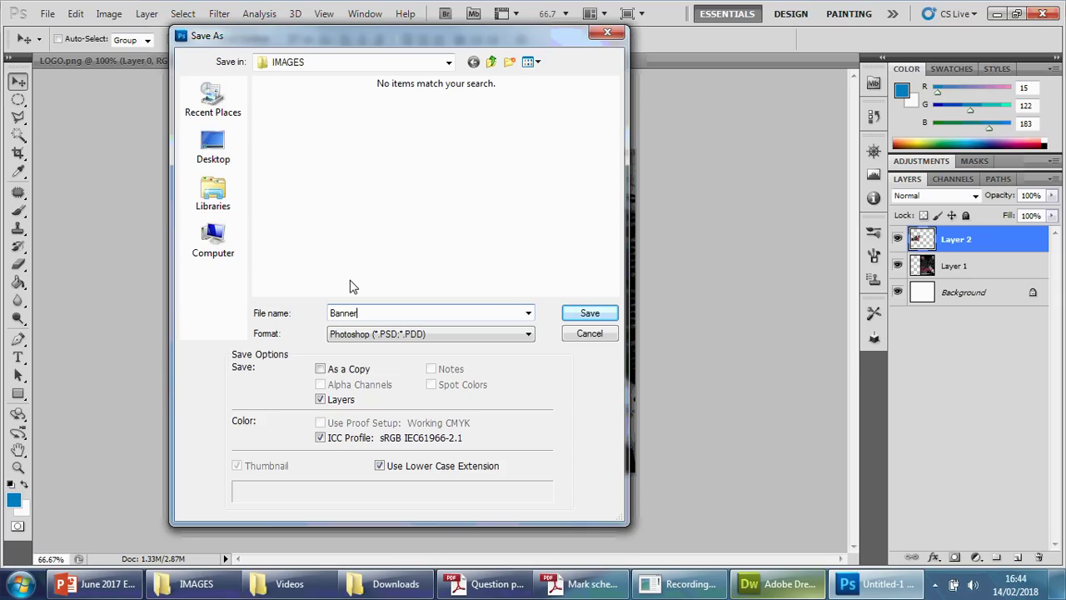
left_click(585, 313)
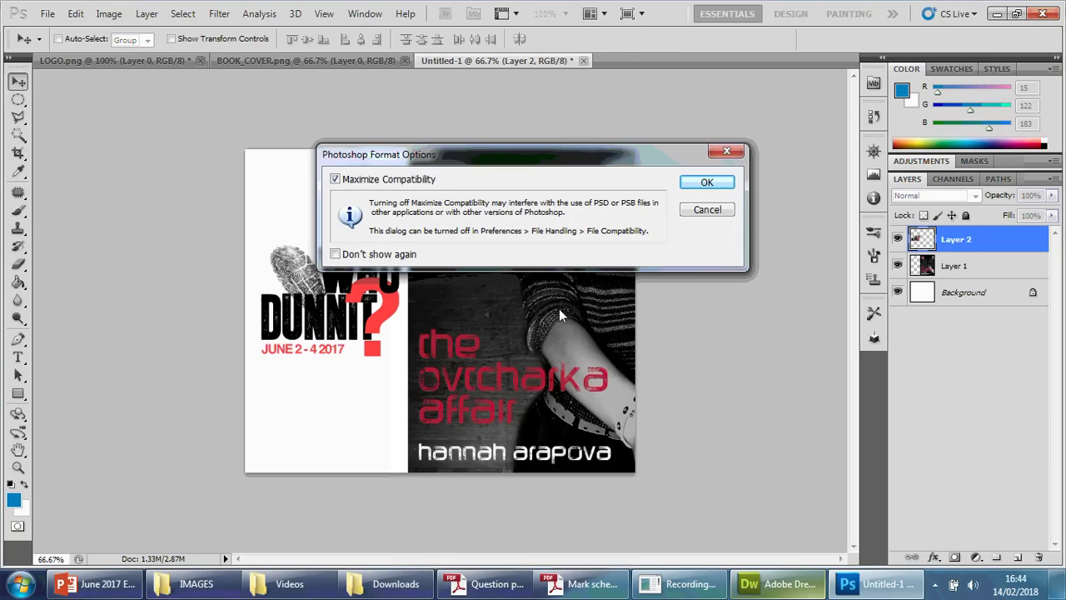
left_click(698, 181)
left_click(485, 583)
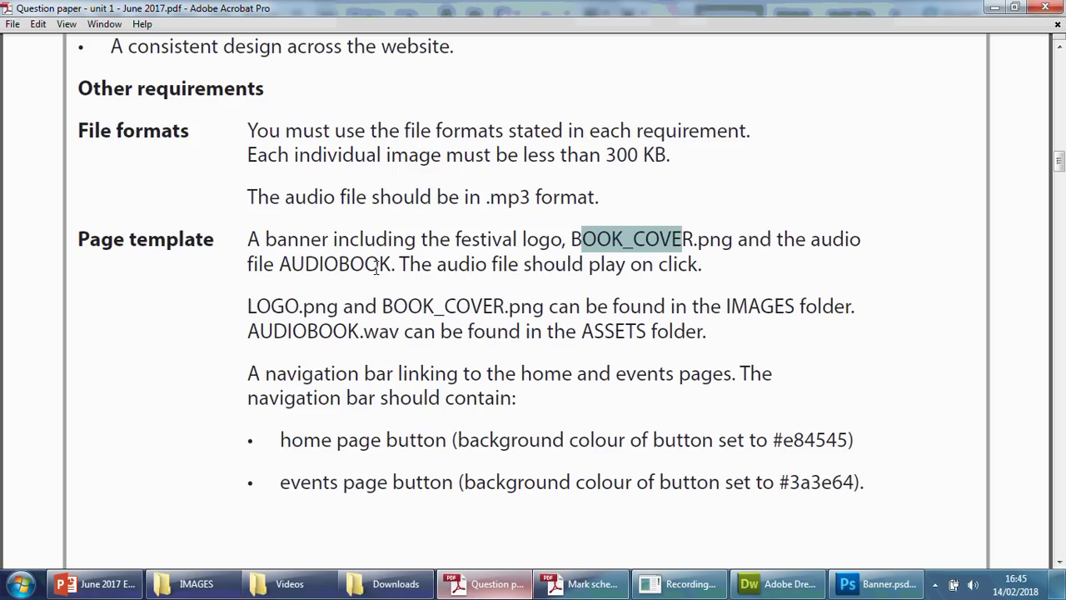
Step: Select the png extension of BOOK_COVER.png in the banner requirement text
left_click(716, 241)
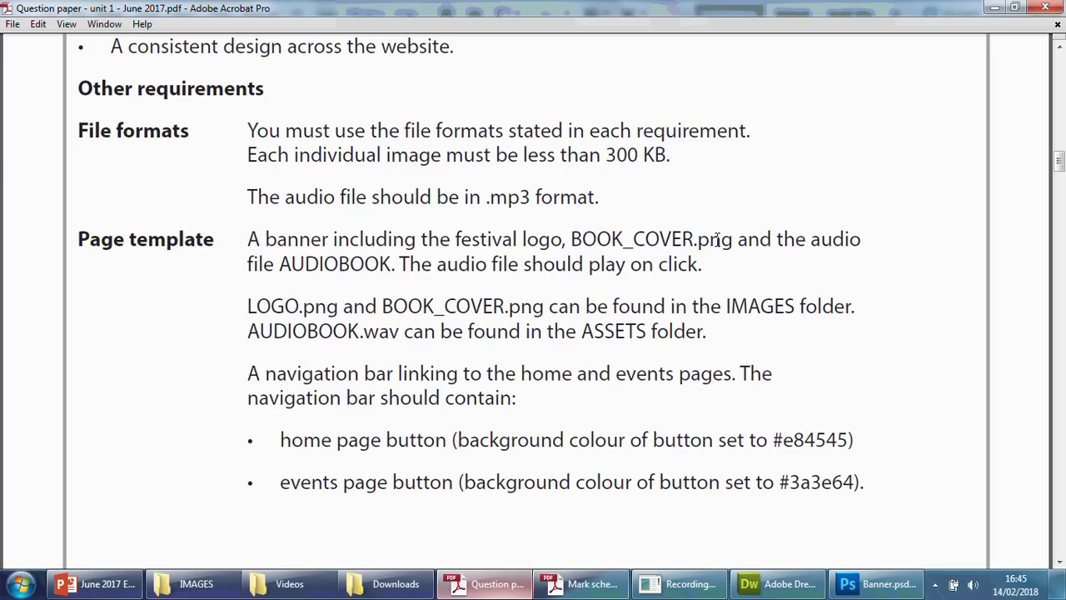
left_click(525, 301)
double_click(703, 242)
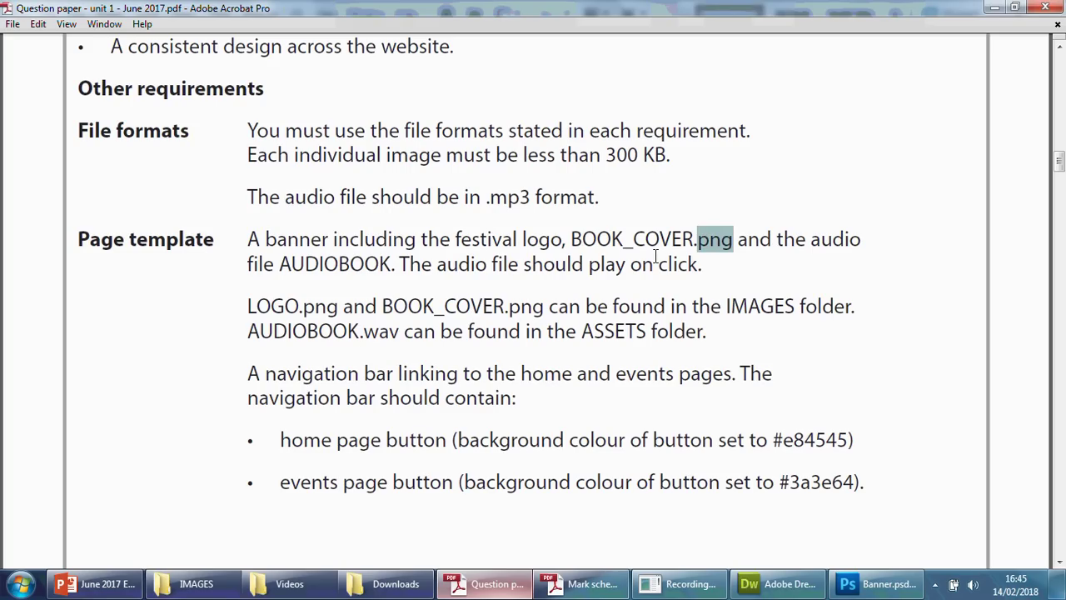
left_click(550, 239)
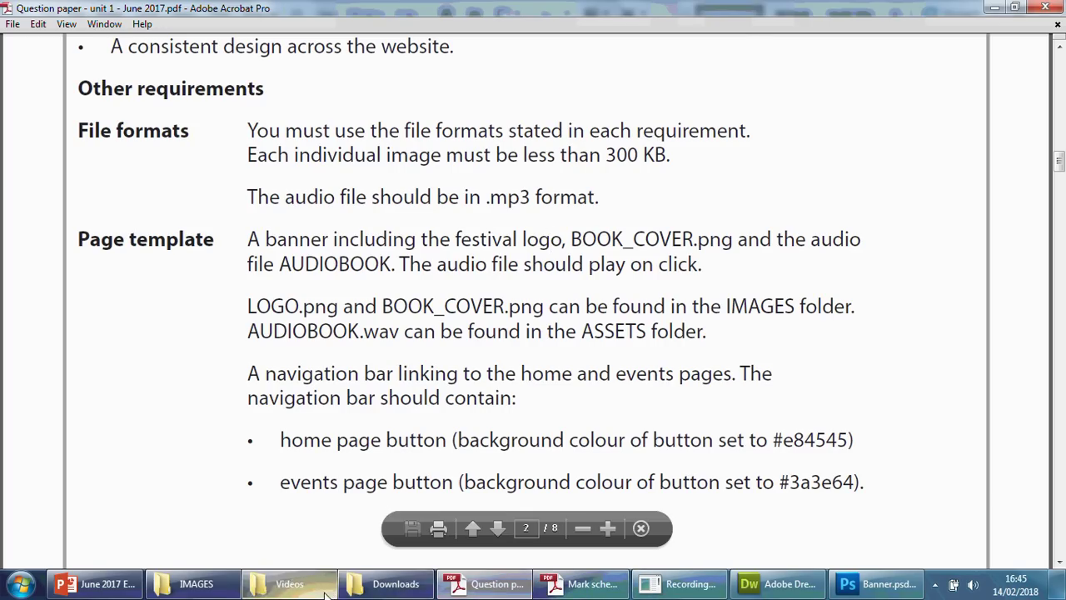
Step: Close the Downloads folder window and bring the IMAGES folder to the front
left_click(396, 584)
left_click(410, 589)
left_click(410, 588)
left_click(996, 48)
left_click(204, 583)
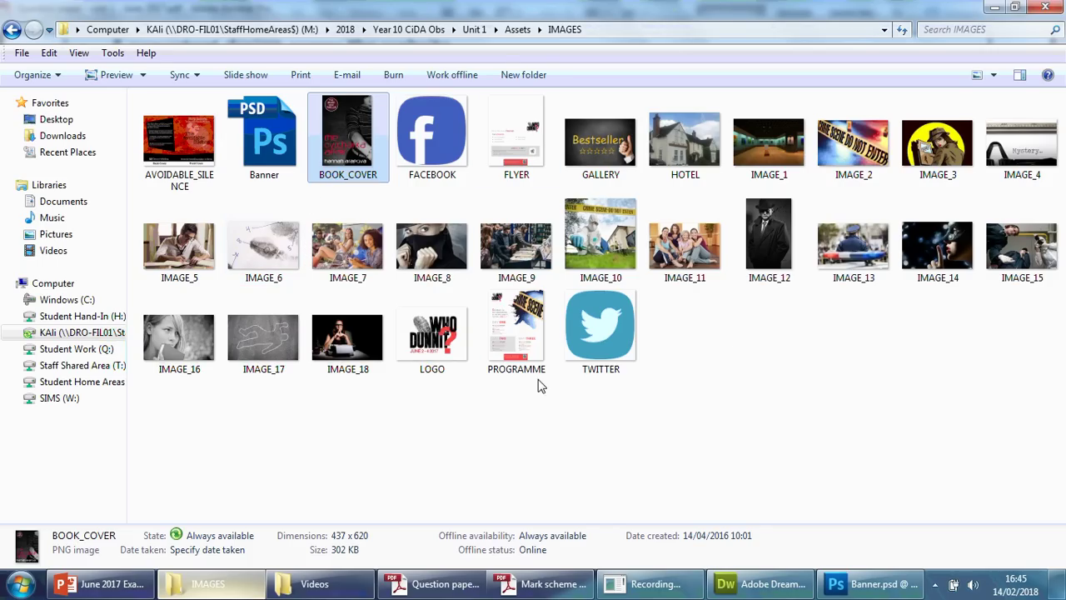
Step: Check the LOGO and Banner file sizes in the details pane, then minimise Explorer and the PDF
left_click(450, 348)
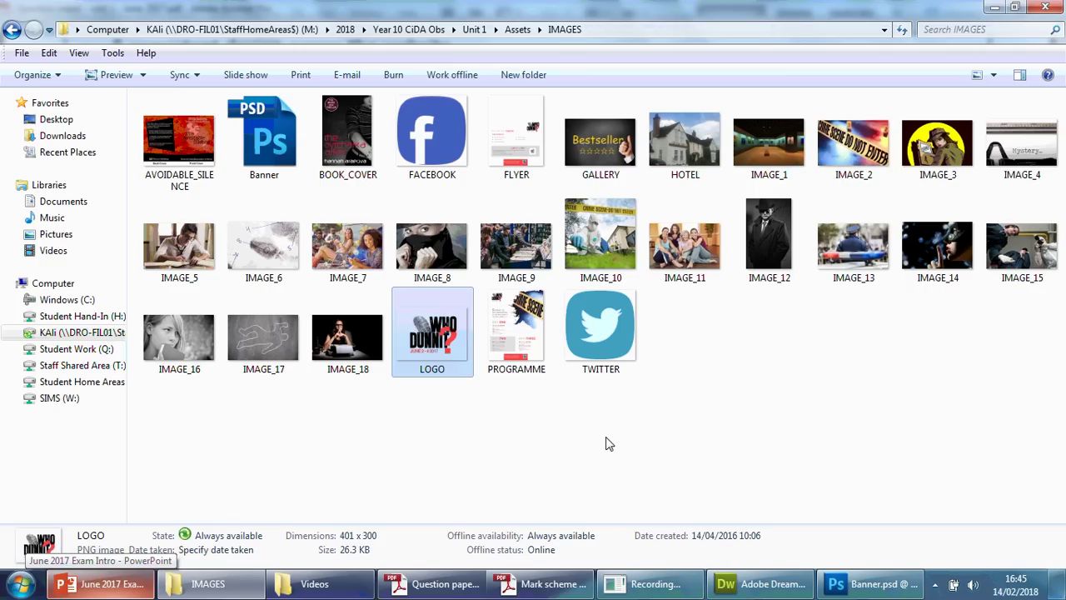
left_click(286, 146)
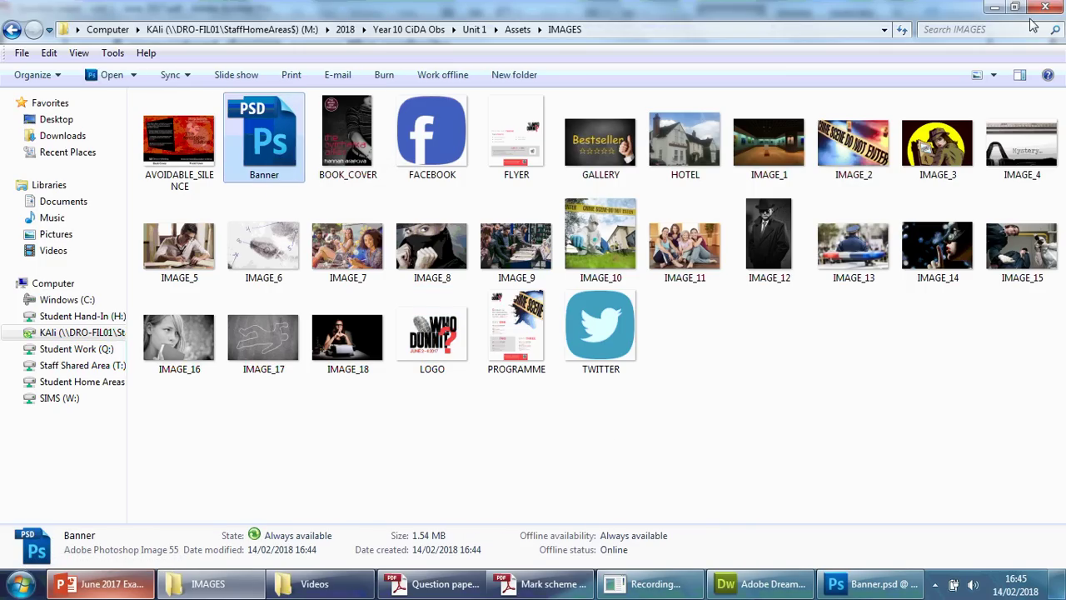
left_click(995, 10)
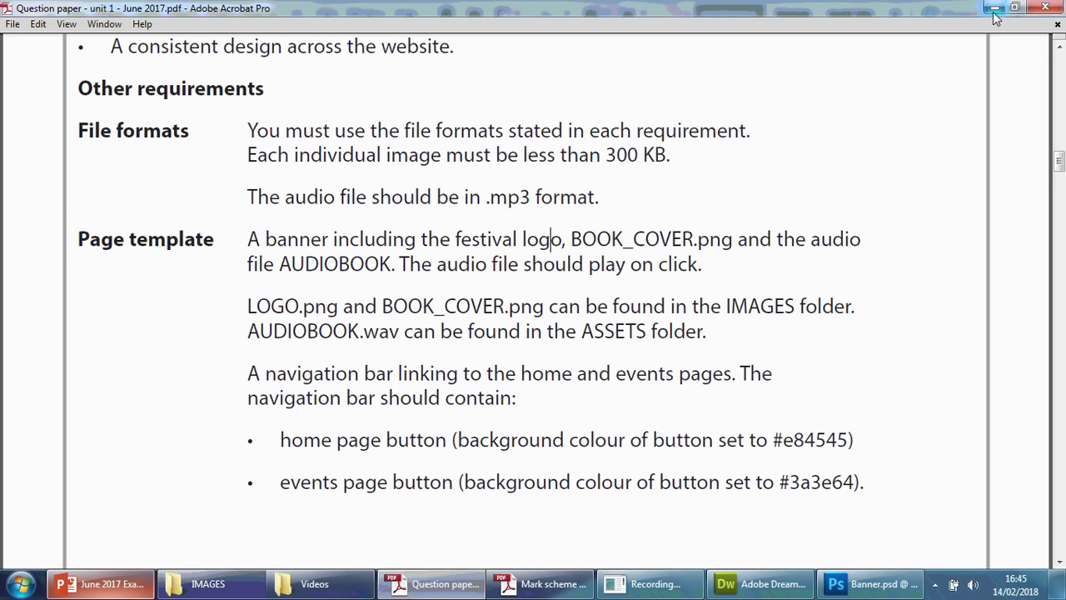
left_click(995, 8)
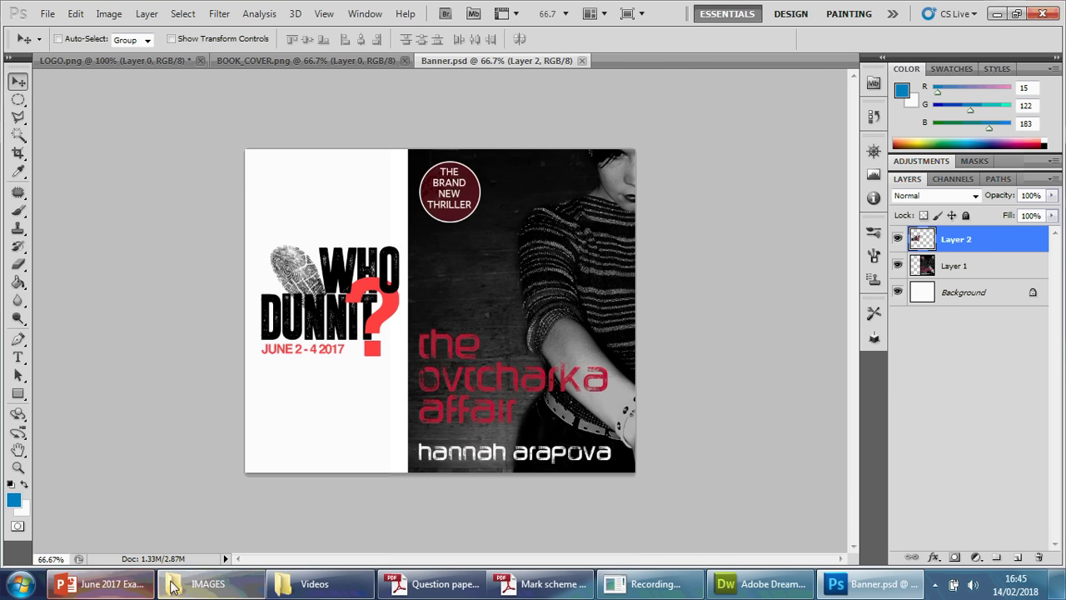
Step: Highlight the 300 KB per-image size limit in the question paper, then minimise Acrobat
left_click(418, 589)
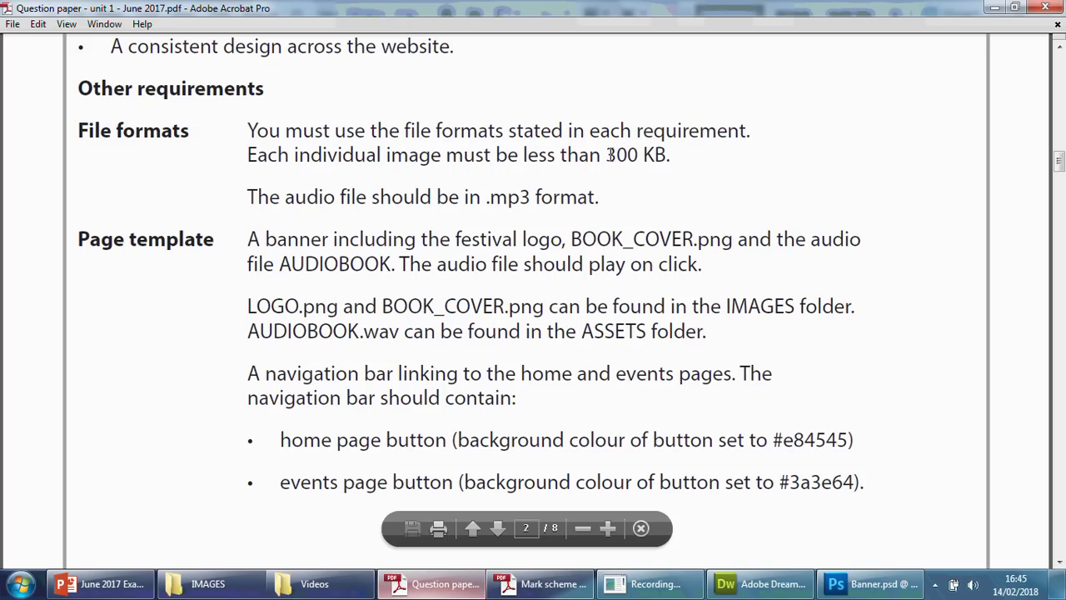
left_click_drag(607, 155, 658, 152)
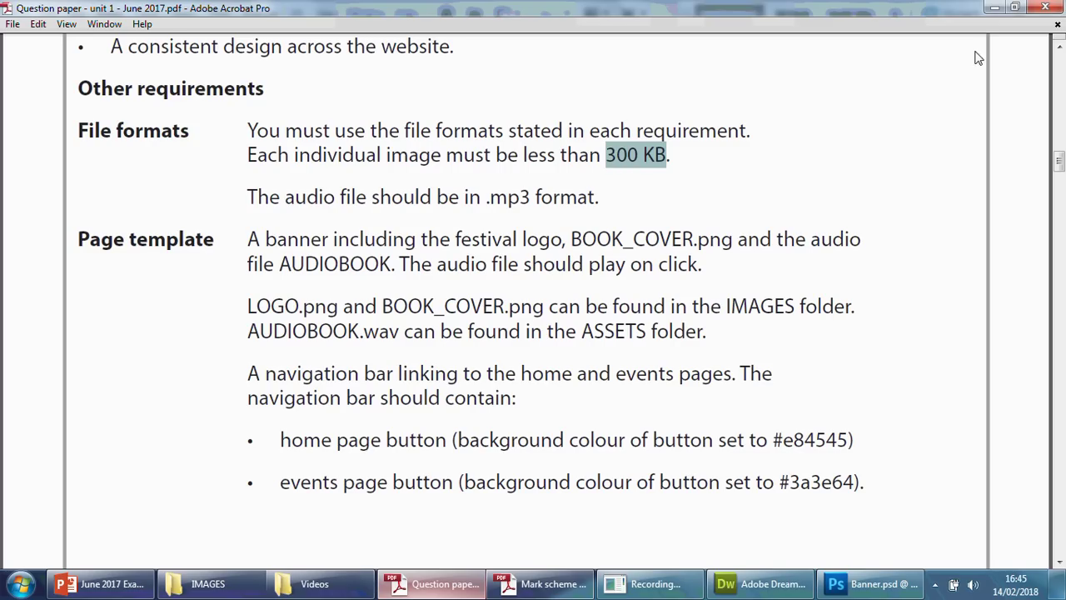
left_click(994, 7)
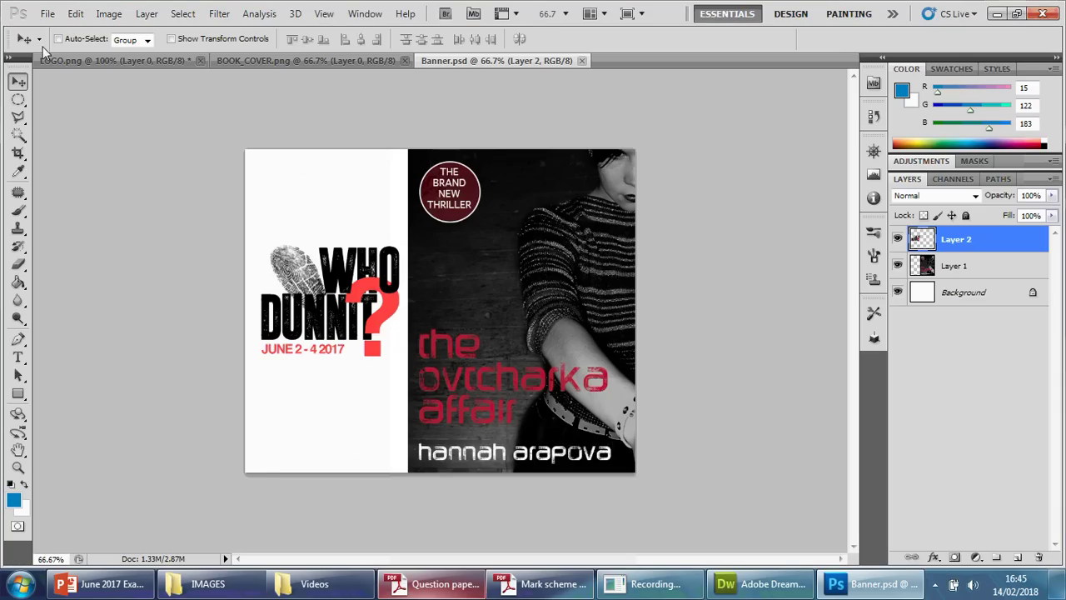
Step: Preview the banner in Save for Web, confirming 149.4K as PNG-8, and keep those settings
left_click(47, 14)
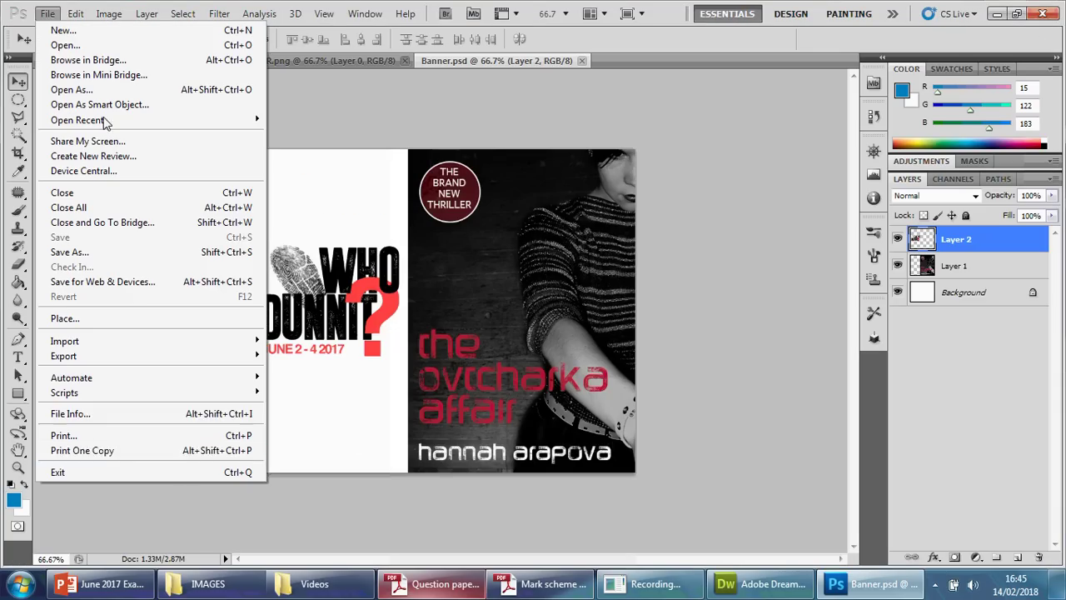
left_click(161, 285)
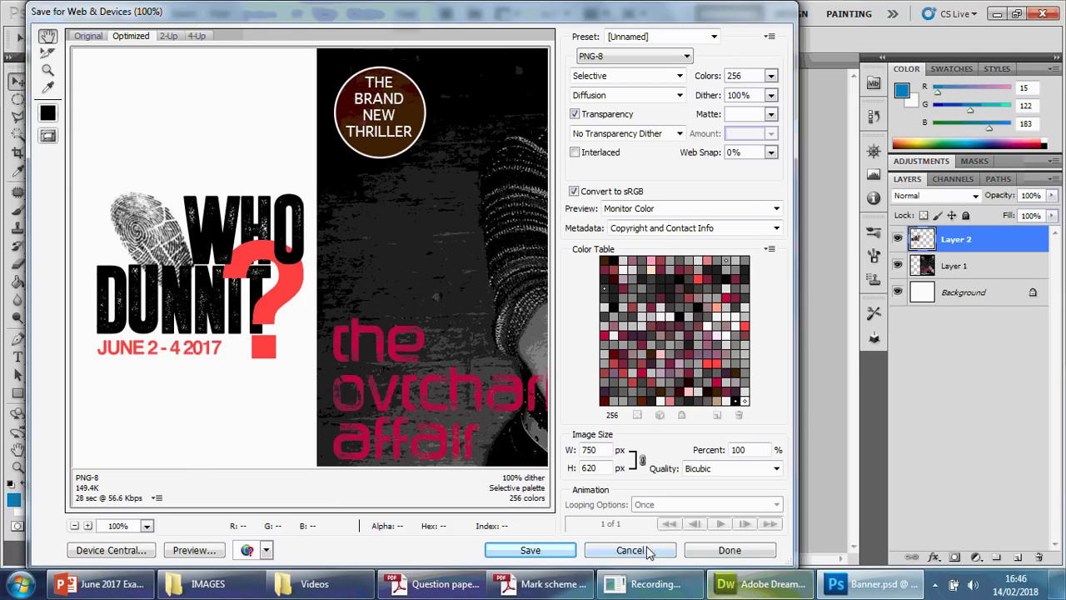
left_click(631, 550)
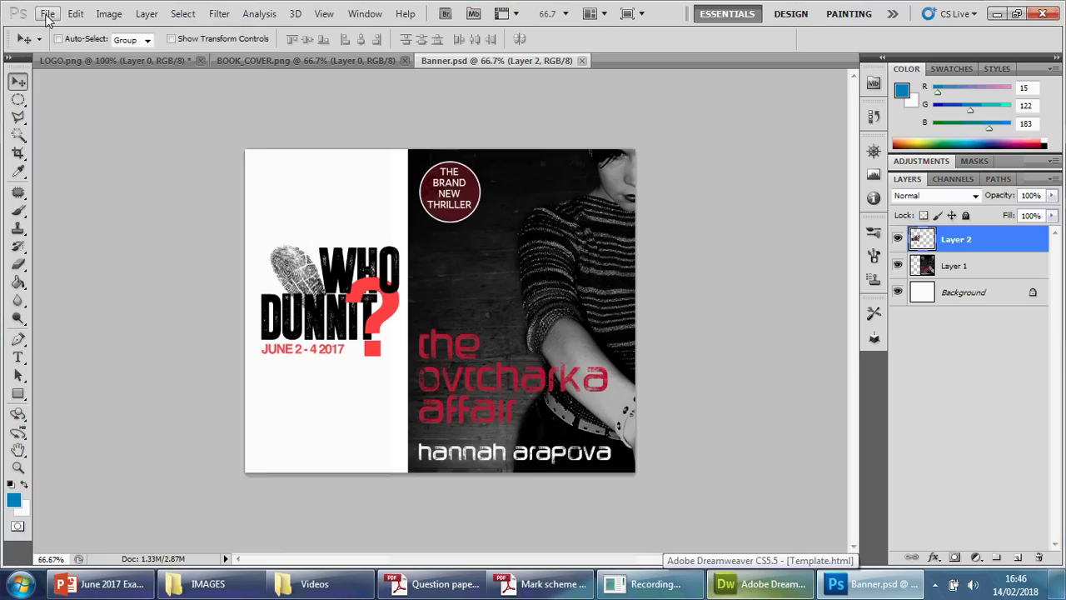
left_click(47, 13)
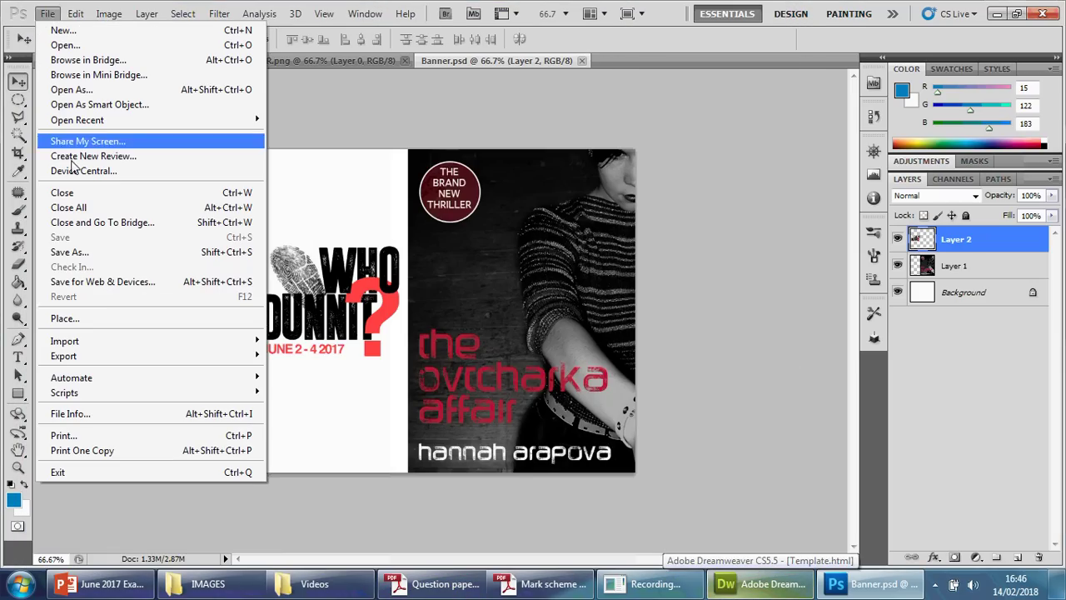
left_click(174, 285)
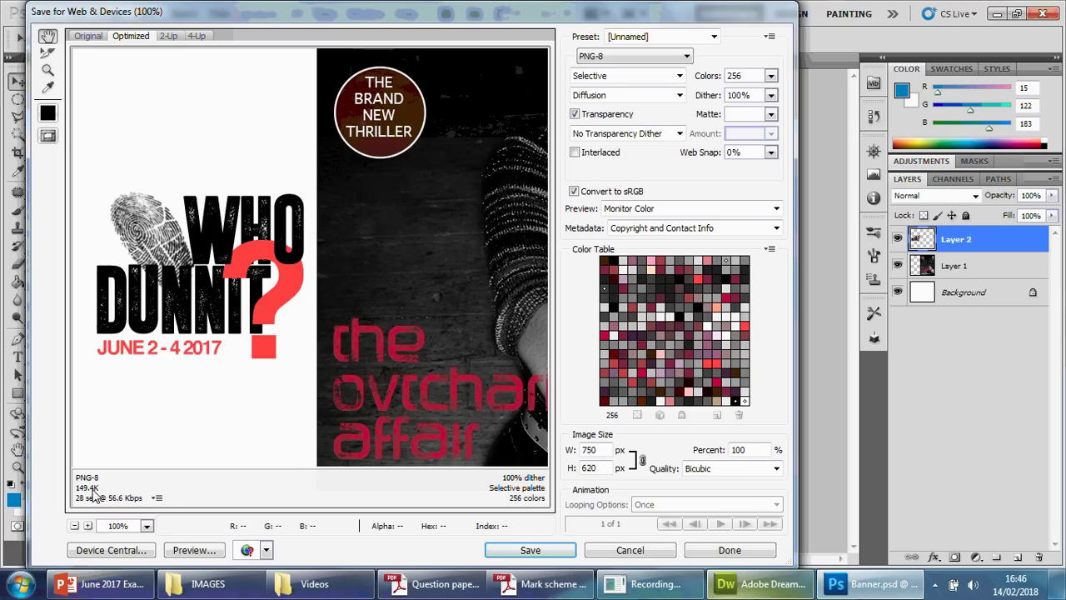
left_click(738, 558)
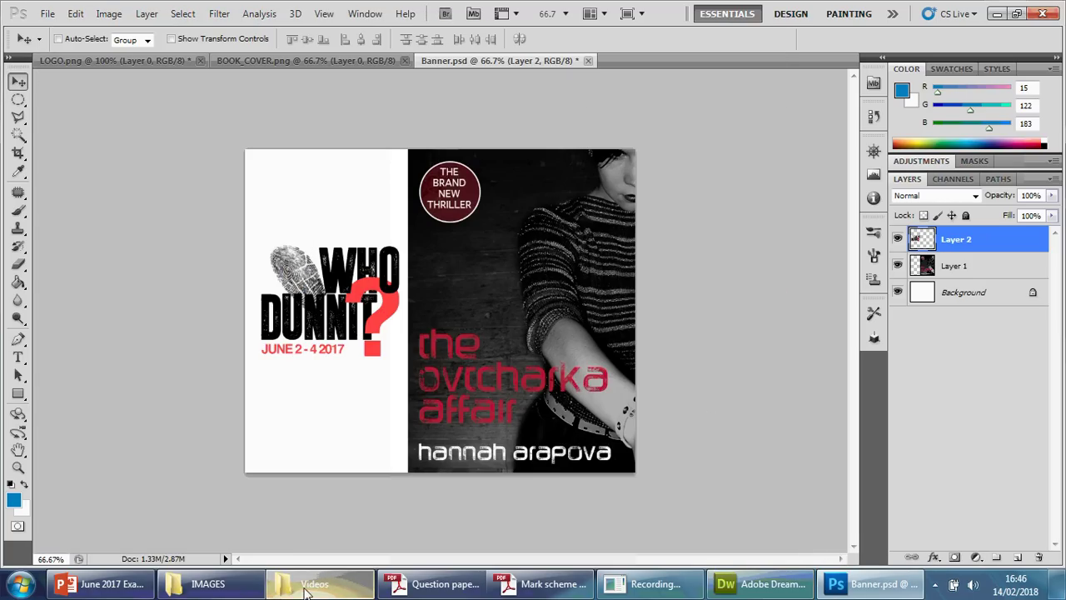
left_click(247, 589)
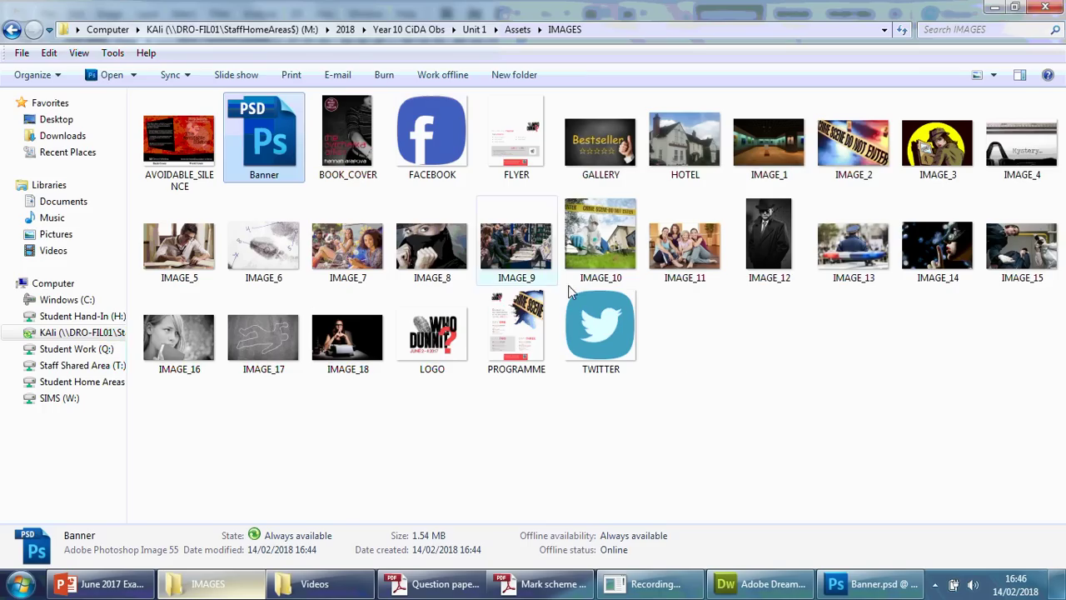
left_click(699, 418)
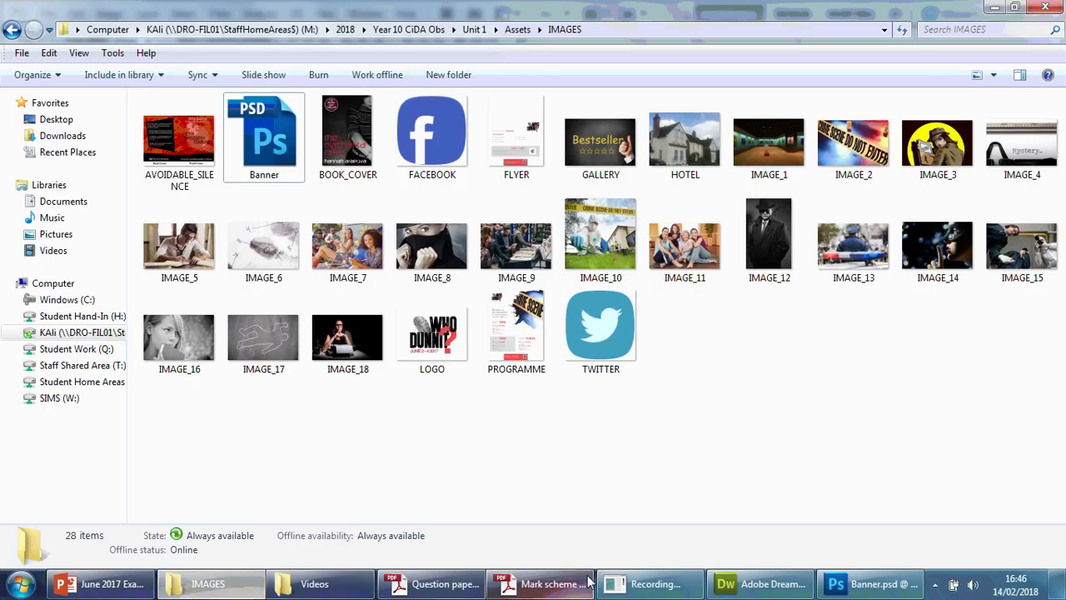
left_click(870, 583)
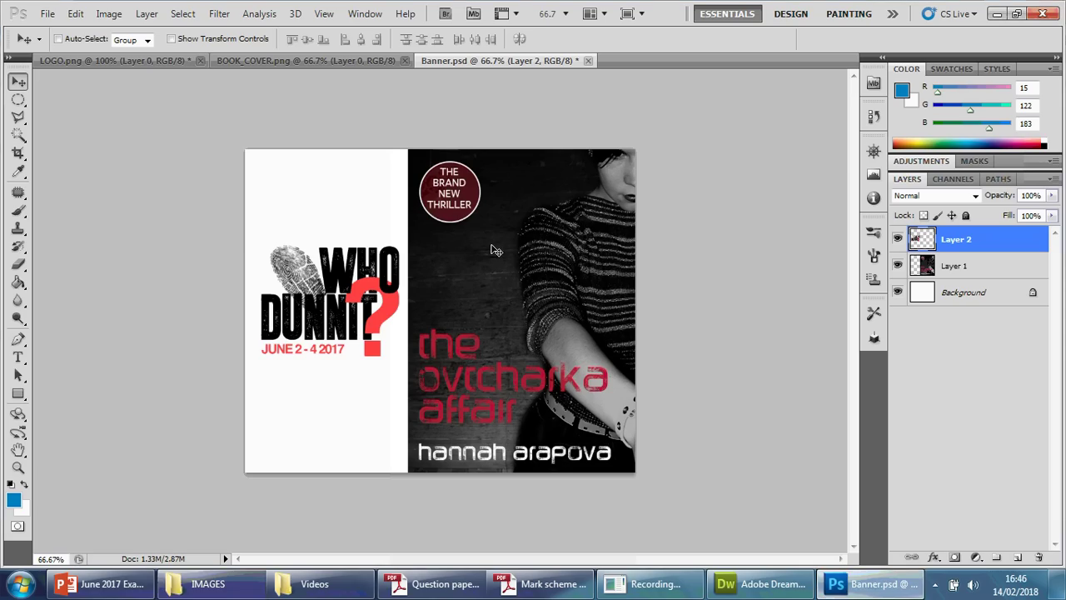
left_click(208, 583)
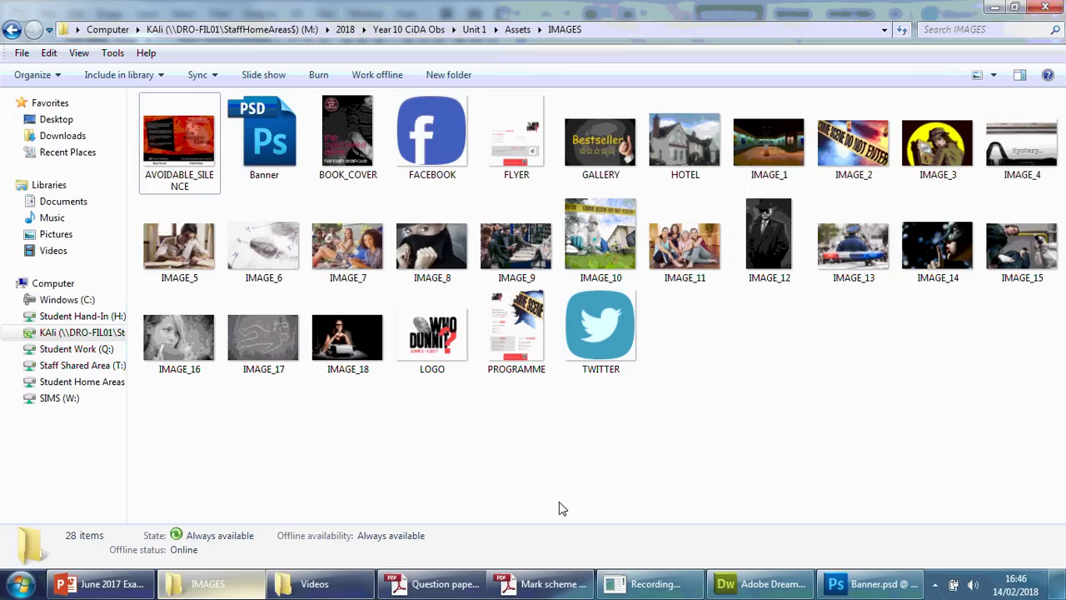
left_click(844, 586)
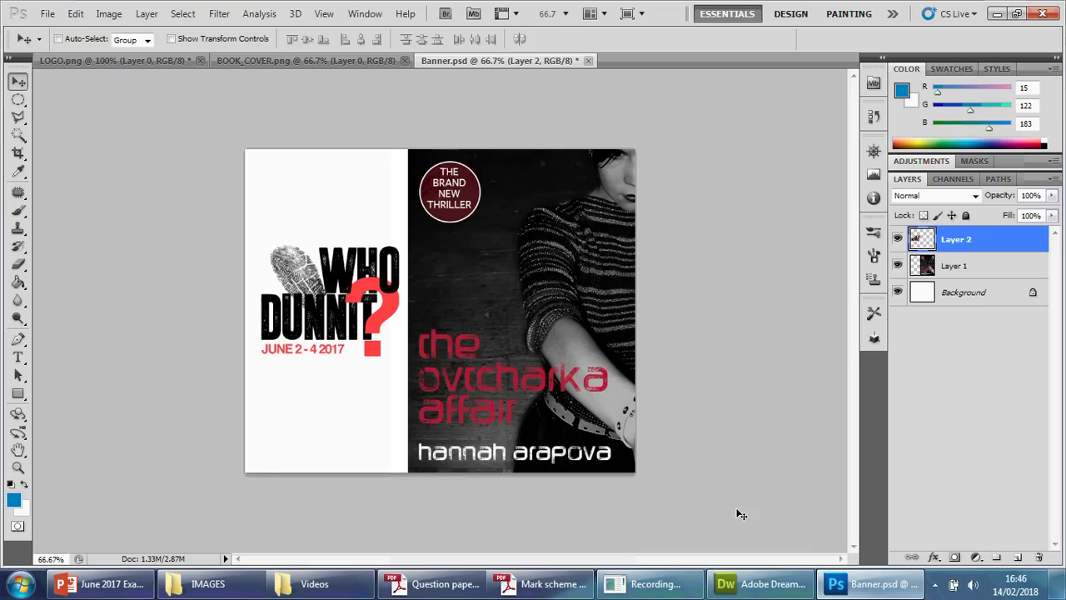
left_click(52, 15)
Step: Save the PNG-8 web export as Banner.png in M:\2018\Year 10 CiDA Obs\Unit 1\Assets\IMAGES
left_click(122, 282)
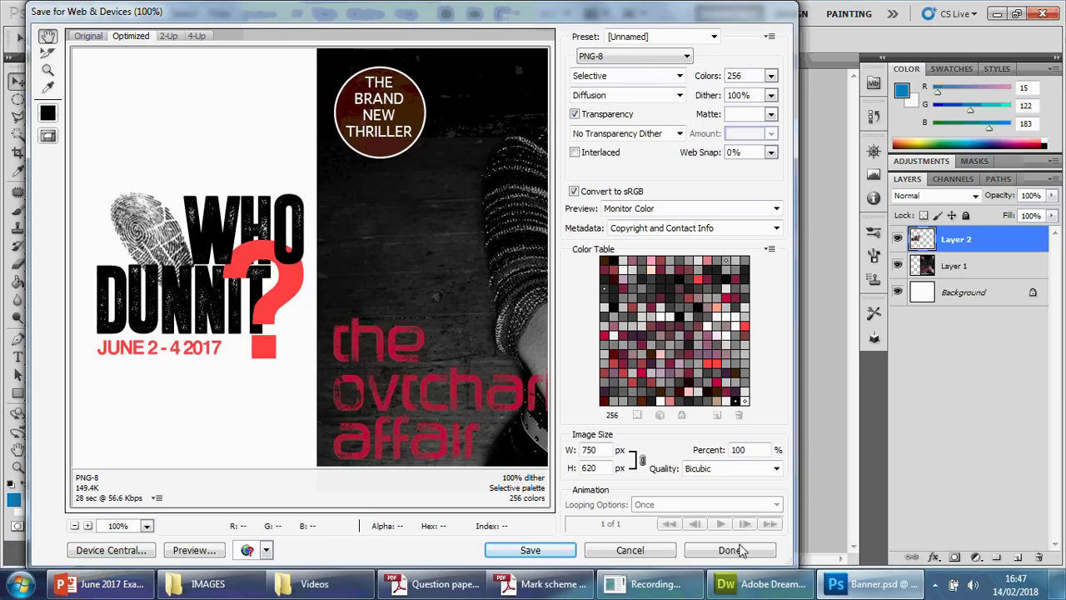
left_click(533, 551)
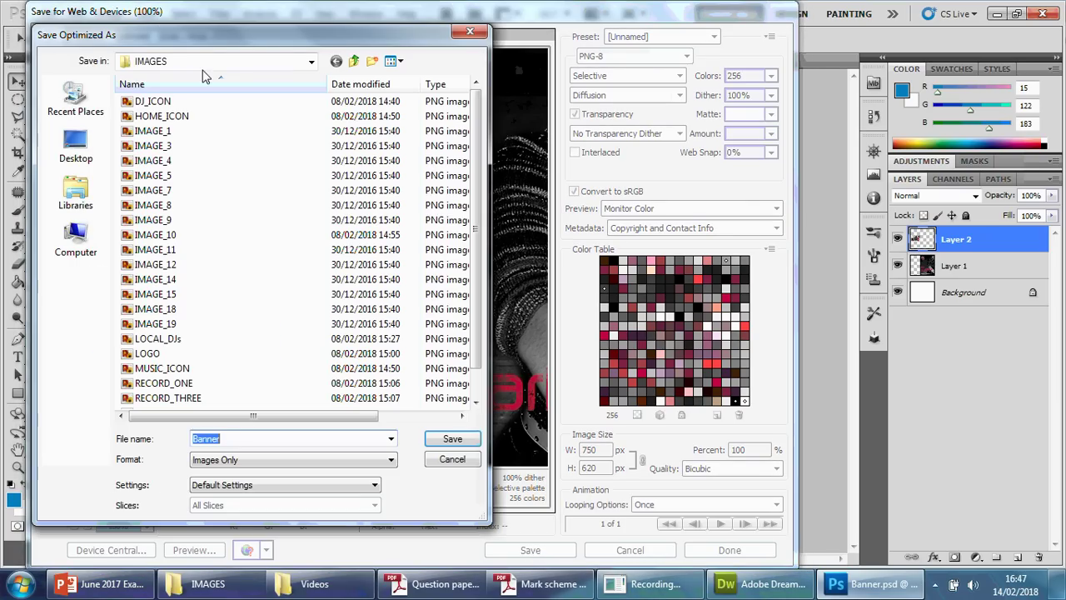
left_click(311, 62)
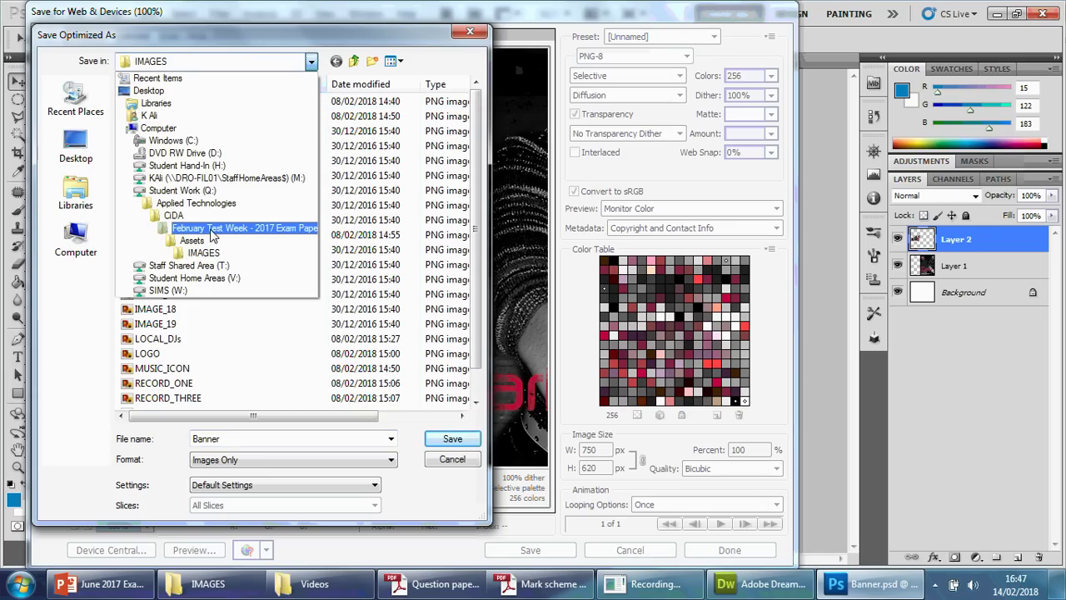
left_click(169, 179)
double_click(160, 148)
double_click(163, 138)
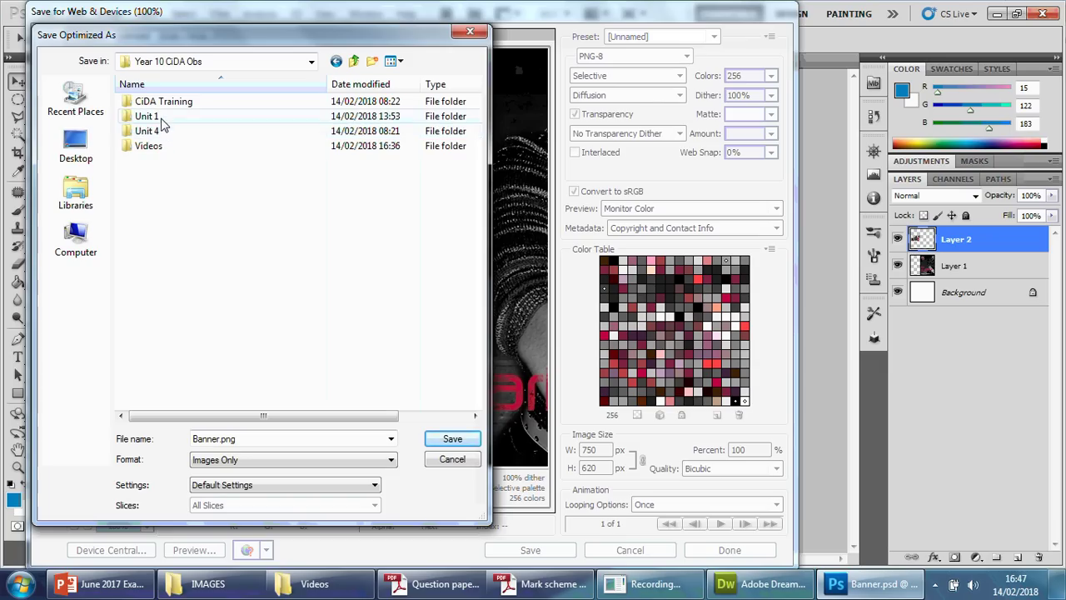
double_click(163, 118)
double_click(171, 105)
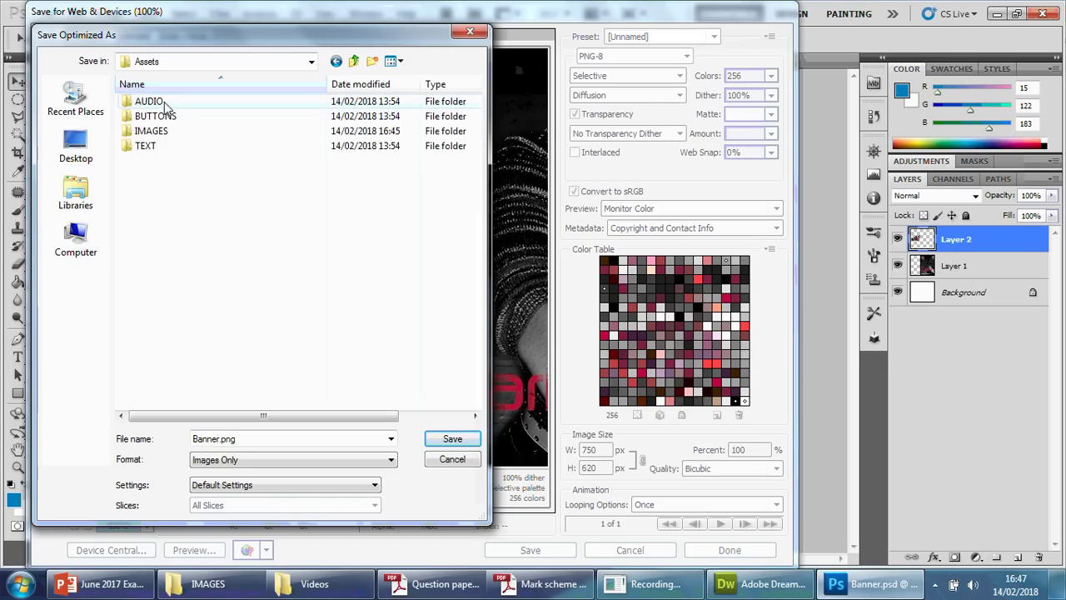
double_click(164, 132)
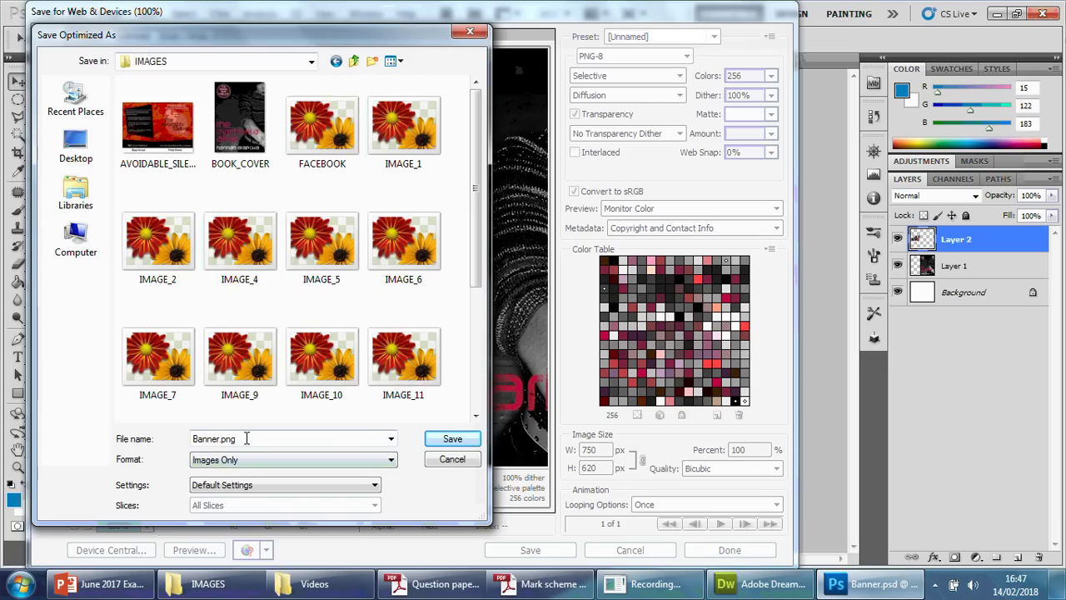
left_click(450, 438)
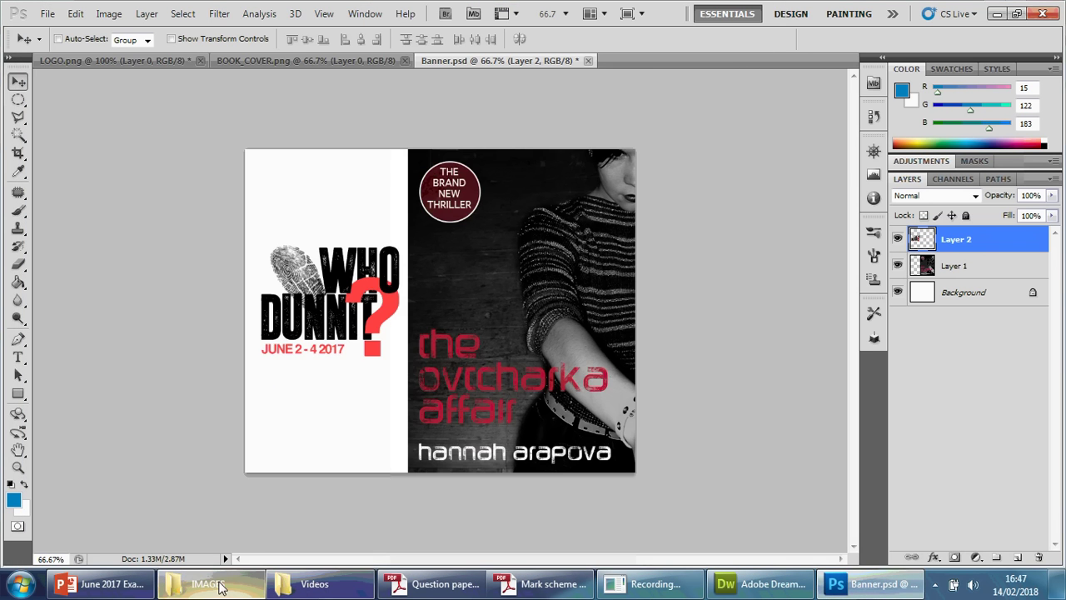
Step: Confirm Banner.png is 750 × 620 and 150 KB, then return to Dreamweaver's Template.html
left_click(221, 587)
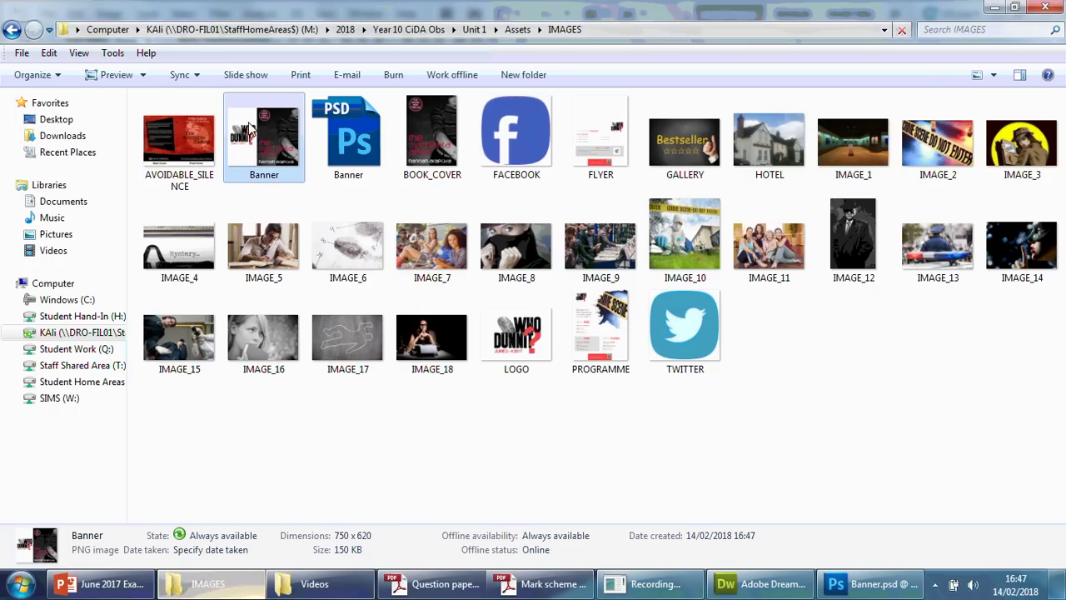
left_click(756, 583)
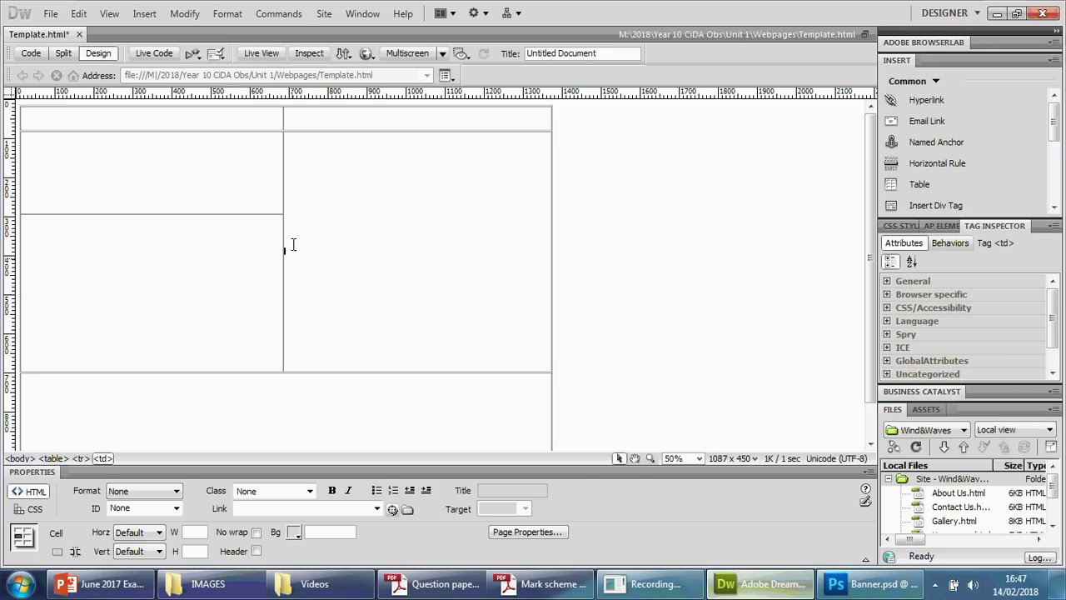
Step: Align the large right cell's contents Left horizontally and Top vertically
left_click(159, 533)
left_click(123, 556)
left_click(140, 551)
left_click(125, 514)
Step: Insert an image into that cell, choosing Banner from Unit 1 > Assets > IMAGES
left_click(300, 142)
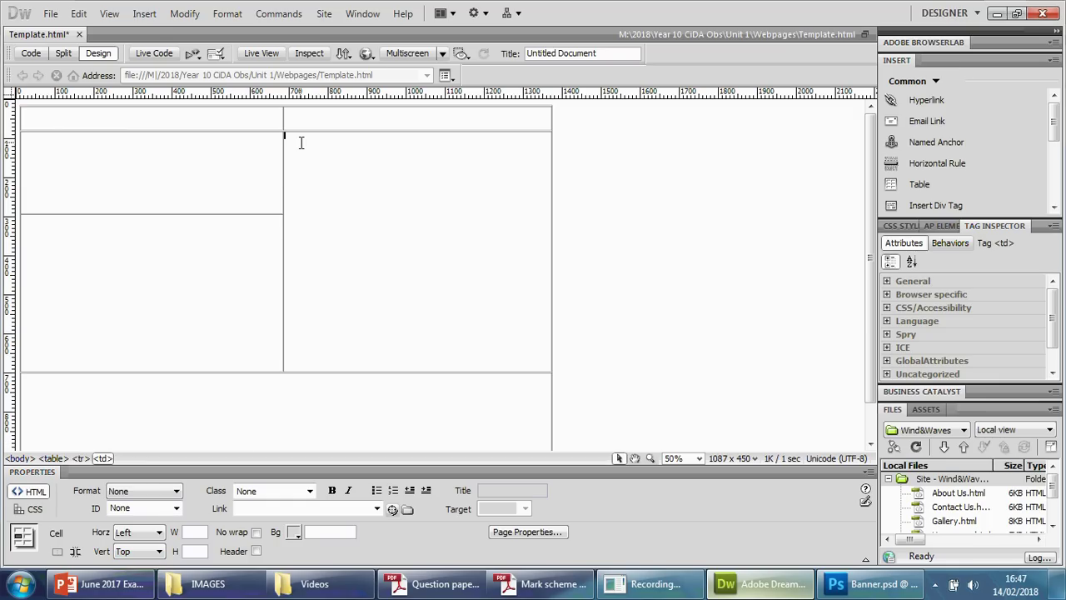
left_click(144, 13)
left_click(164, 49)
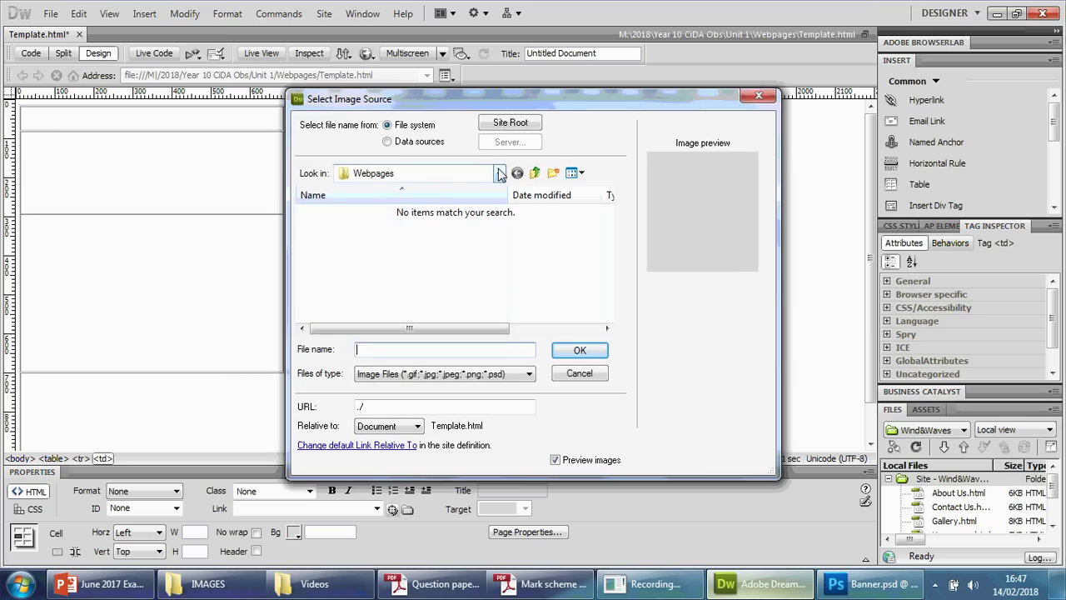
left_click(499, 174)
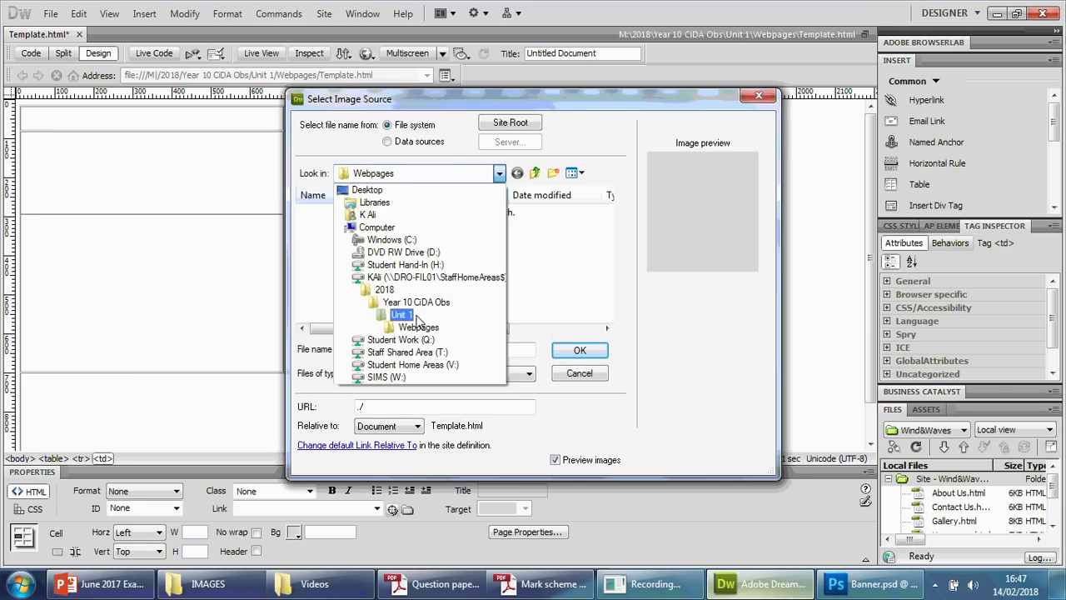
left_click(401, 314)
double_click(341, 213)
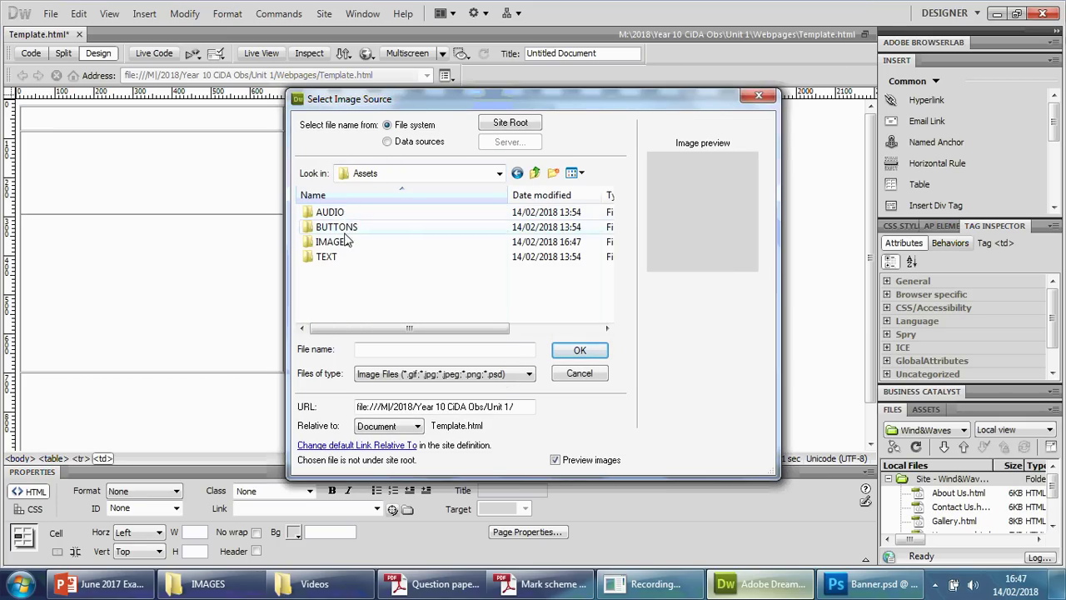
double_click(337, 242)
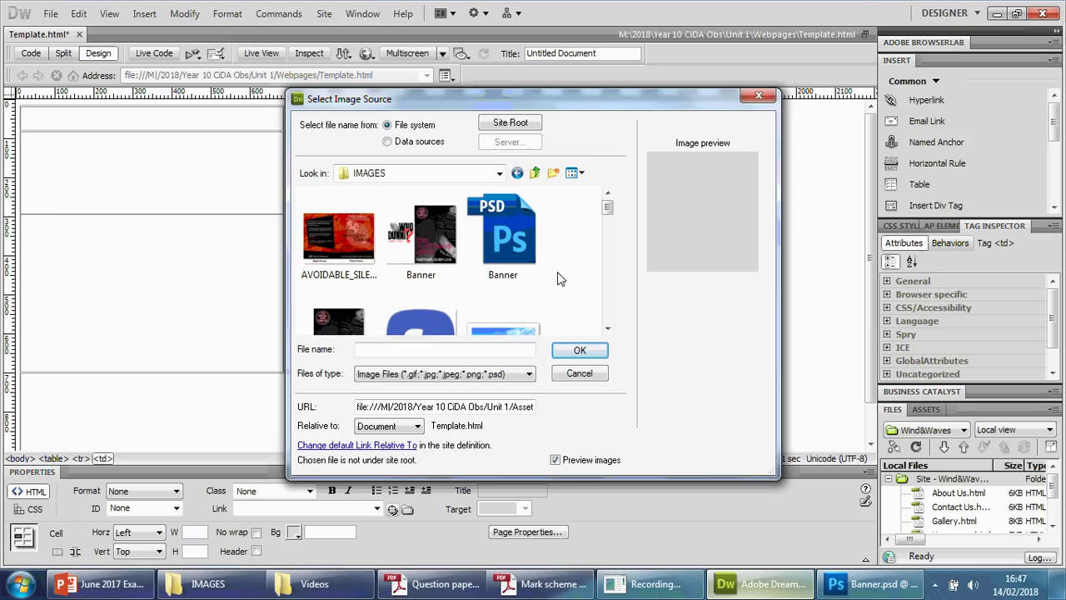
left_click(422, 237)
left_click(581, 349)
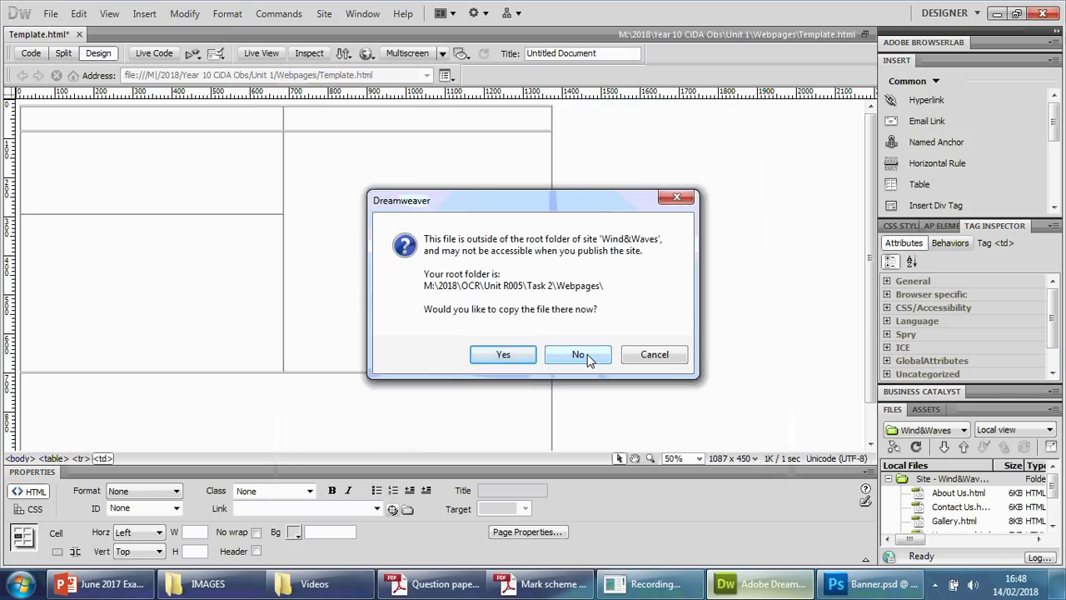
Step: Decline copying Banner into the site root and begin the alt text 'book cover and company logo,'
left_click(586, 355)
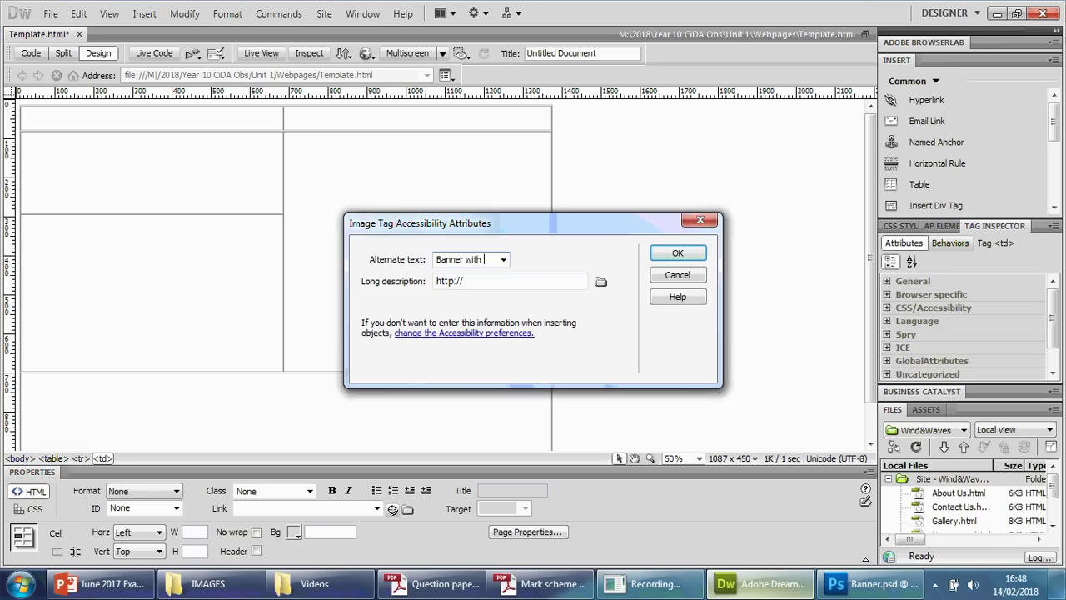
type("book")
type("over and")
type(" company log")
type("o")
type(",")
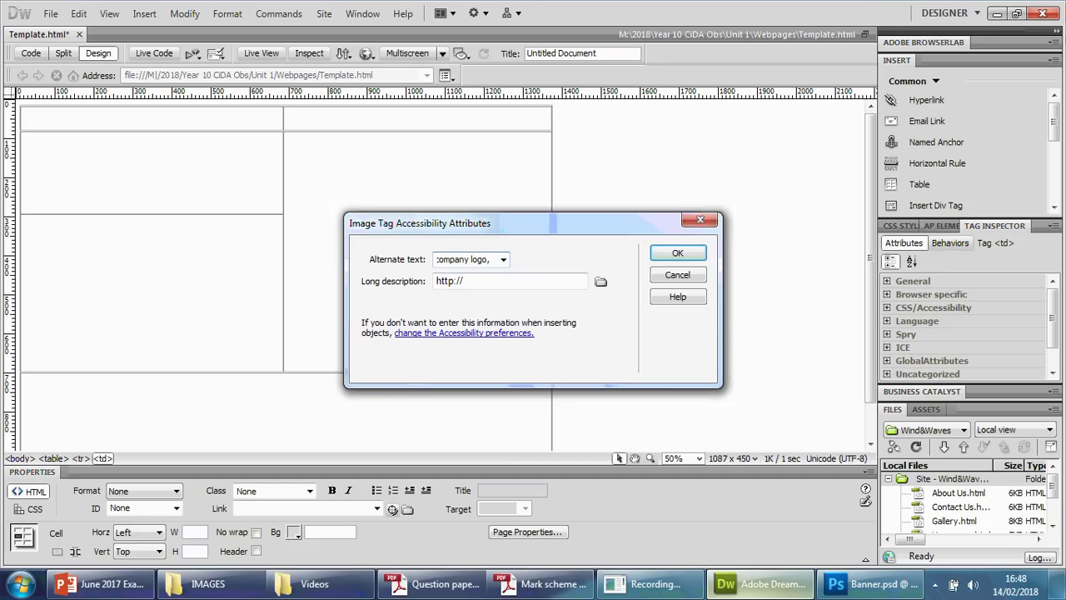
left_click(200, 583)
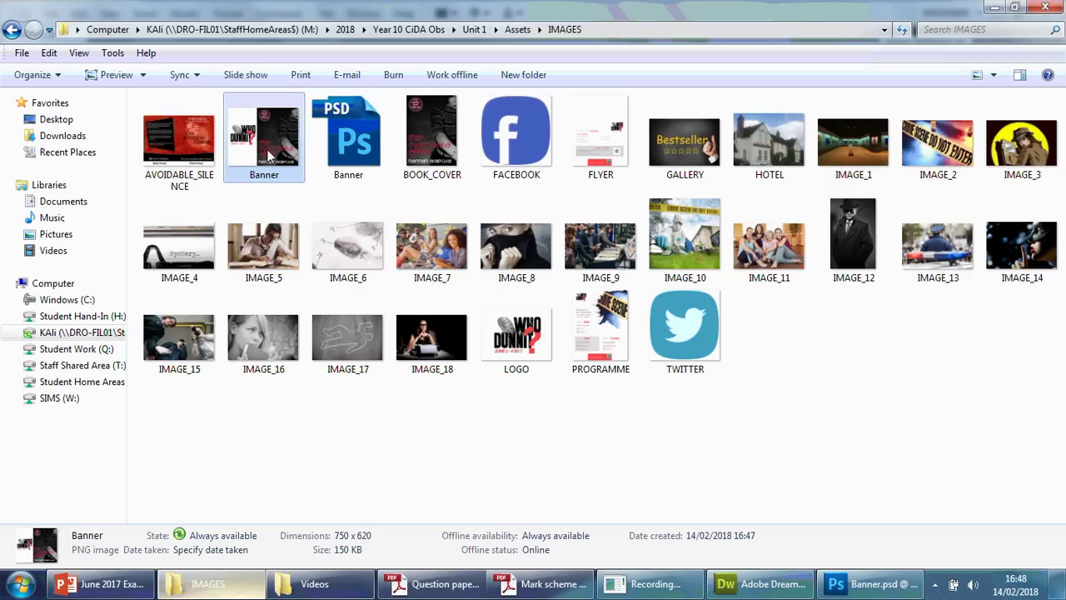
left_click(993, 7)
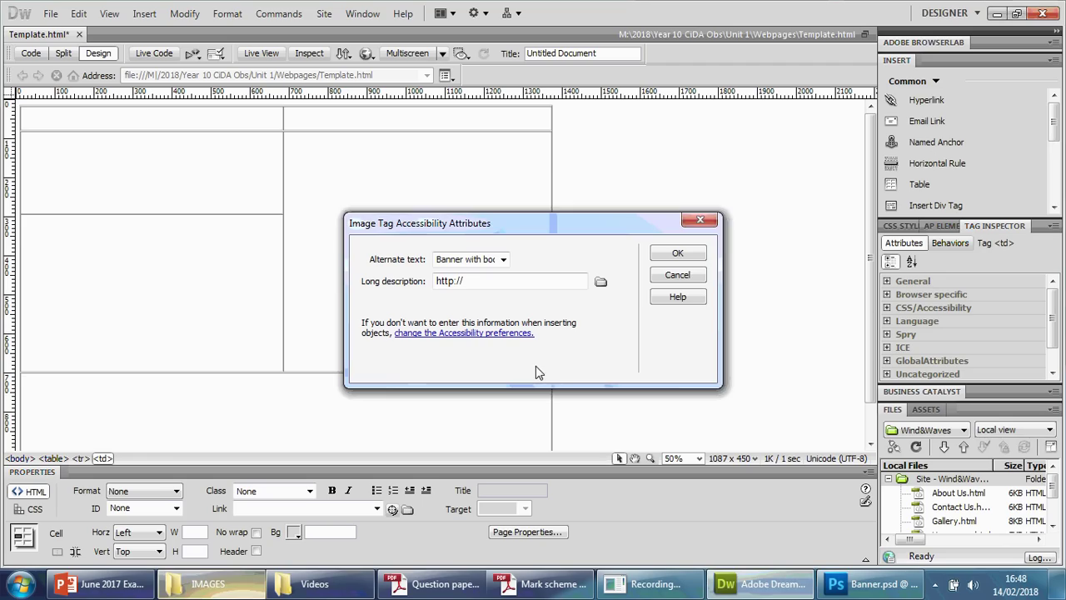
Step: Finish the alt text with the grey, black and red colours and insert the image
triple_click(479, 261)
key("End")
type("grey,")
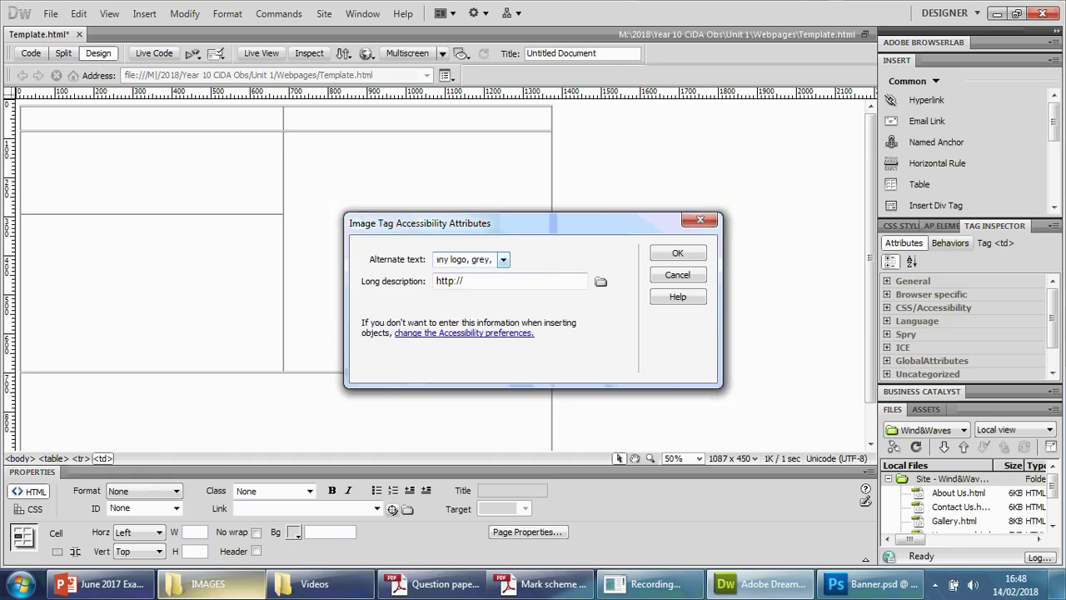
type(" black and red colours")
double_click(441, 259)
left_click(439, 258)
key("Left")
key("Left")
key("Left")
type("grey, ")
type("in")
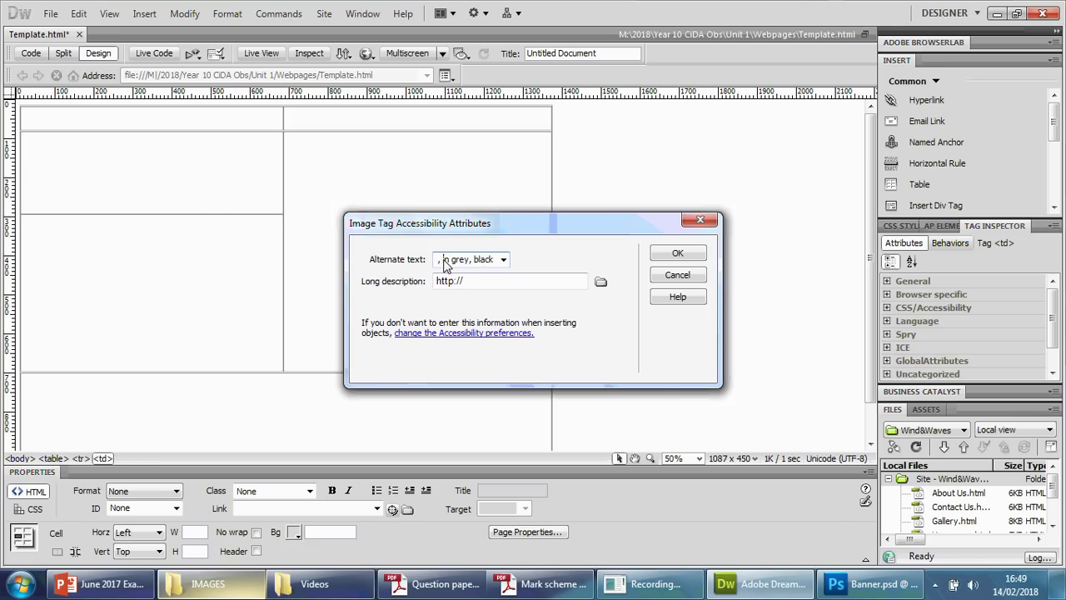
key("Right")
key("Right")
key("Right")
key("Right")
key("Right")
key("Right")
key("Right")
key("Right")
key("Right")
key("Right")
key("Right")
key("Right")
key("Right")
key("Left")
key("Left")
key("Left")
key("Left")
key("Left")
key("Left")
key("Left")
key("Left")
key("Left")
key("Left")
key("Left")
key("Left")
key("Left")
key("Left")
key("Left")
left_click(678, 255)
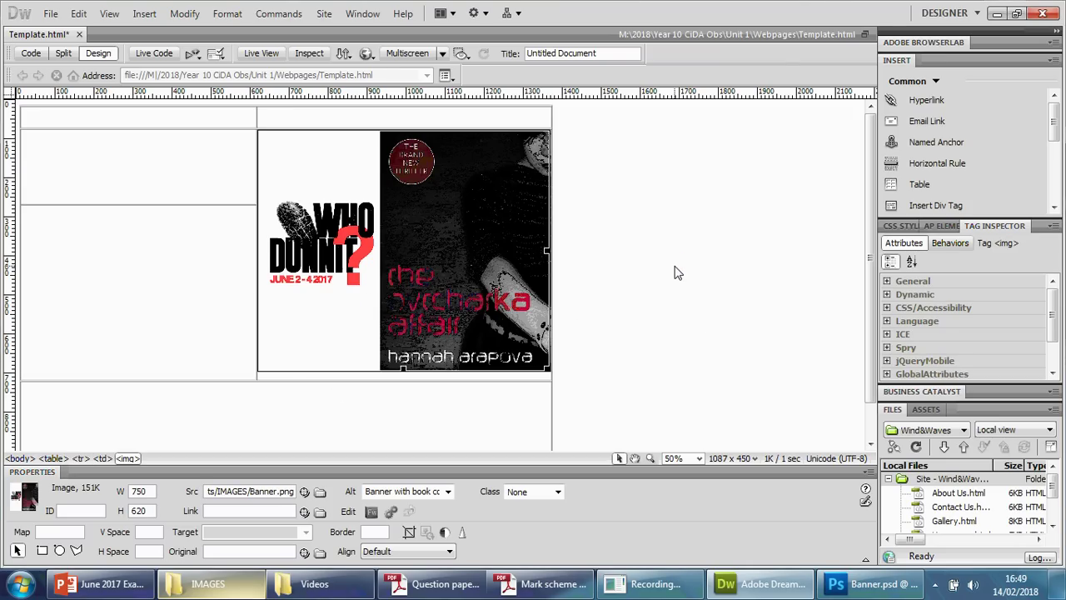
Step: Shrink the table row to fit the banner and select the banner image
left_click_drag(292, 379, 293, 348)
left_click(671, 240)
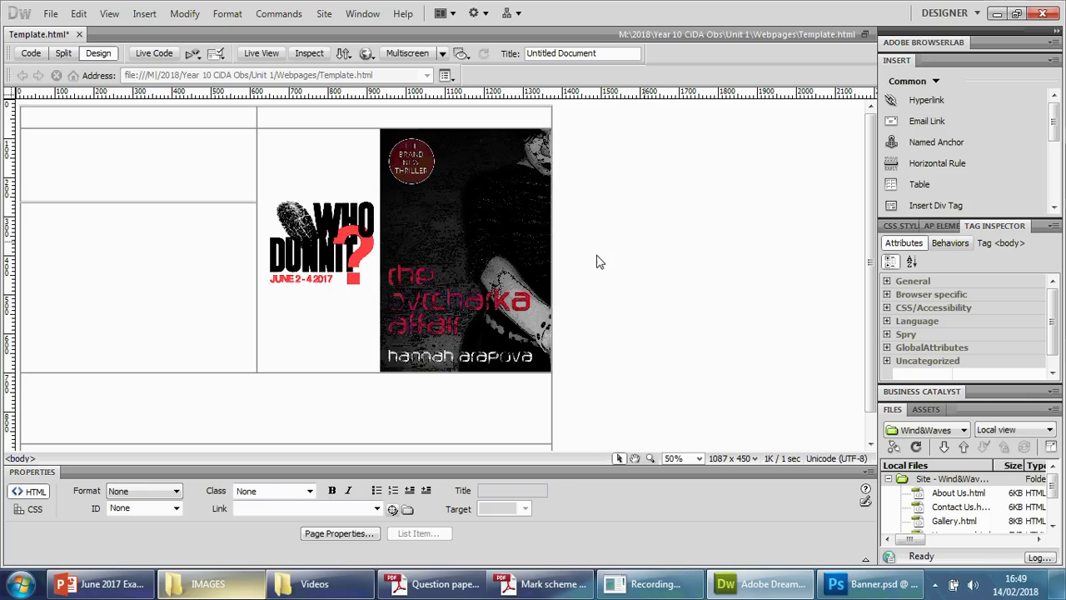
key("shift+Left")
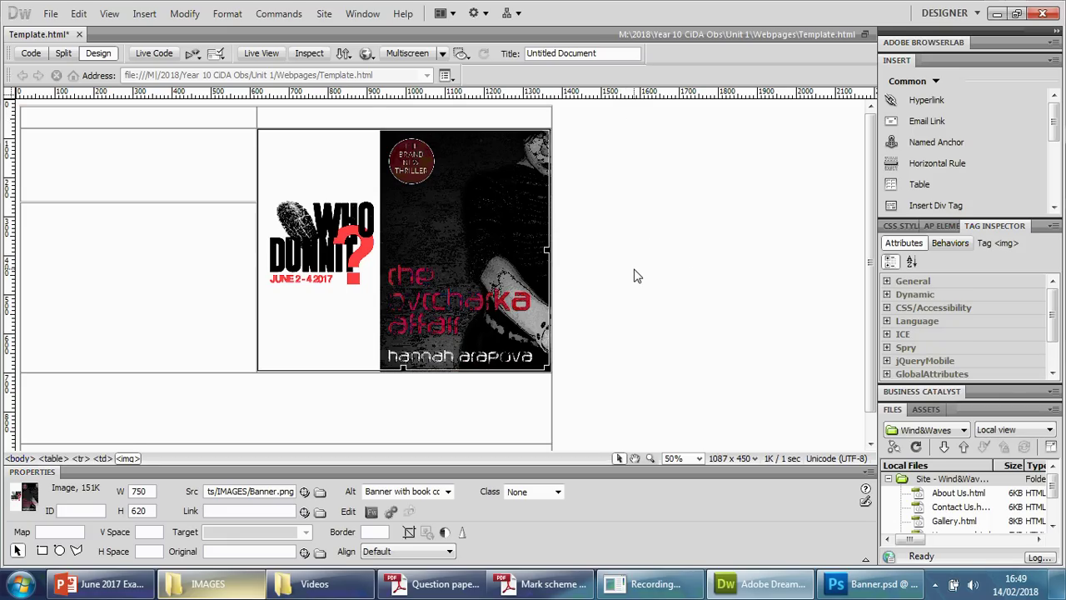
Step: View the page at 100% zoom and save Template.html
left_click(690, 457)
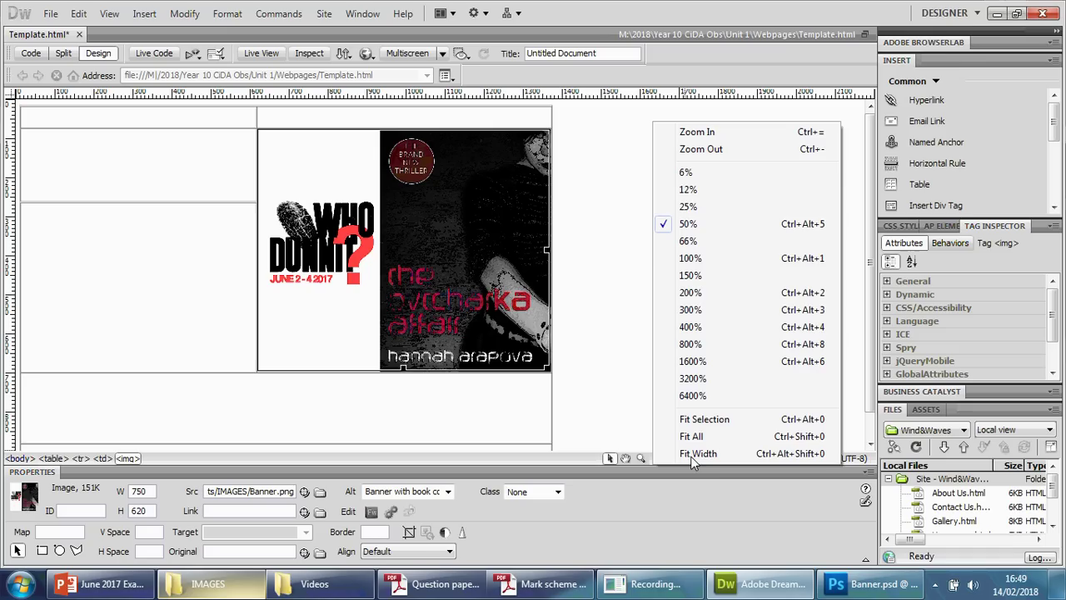
left_click(716, 258)
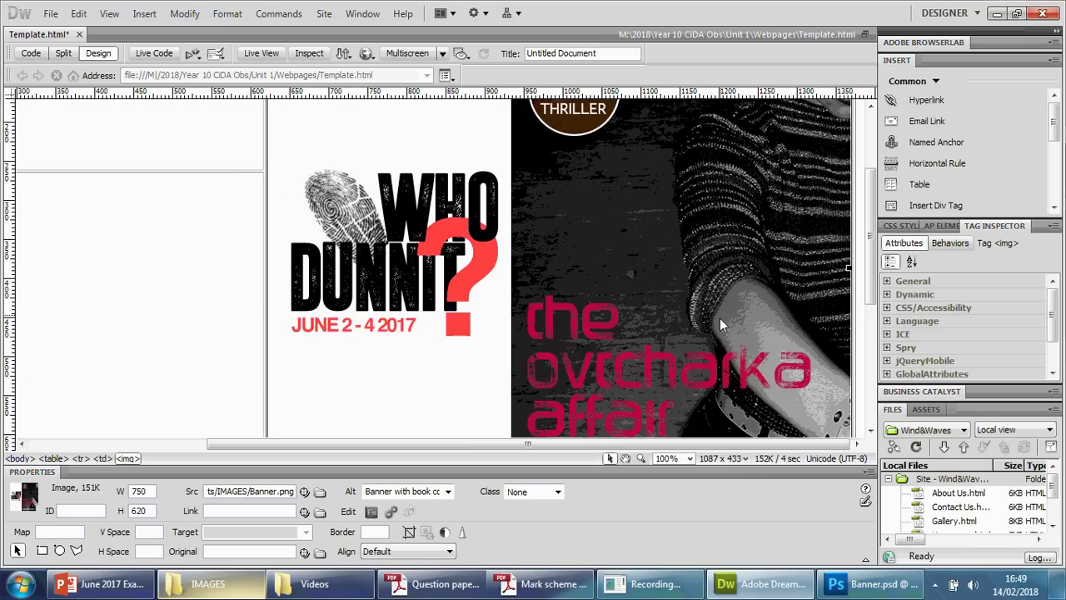
scroll(582, 320, "up", 3)
scroll(553, 316, "down", 7)
scroll(550, 318, "up", 7)
key("ctrl+s")
left_click(370, 55)
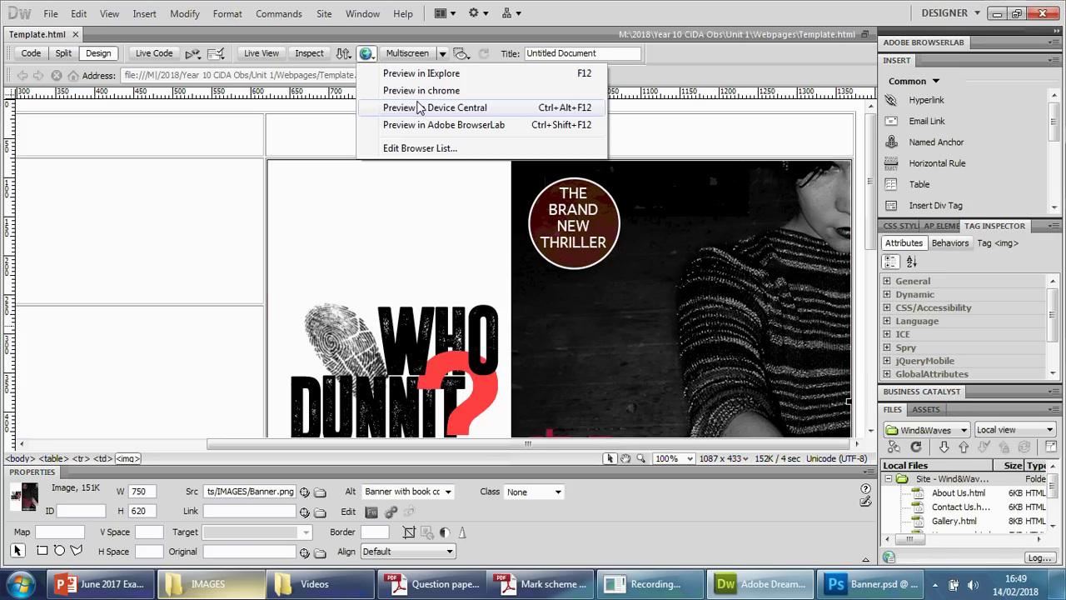
Step: Preview Template.html full screen in Chrome to check the banner, then close Chrome
left_click(419, 93)
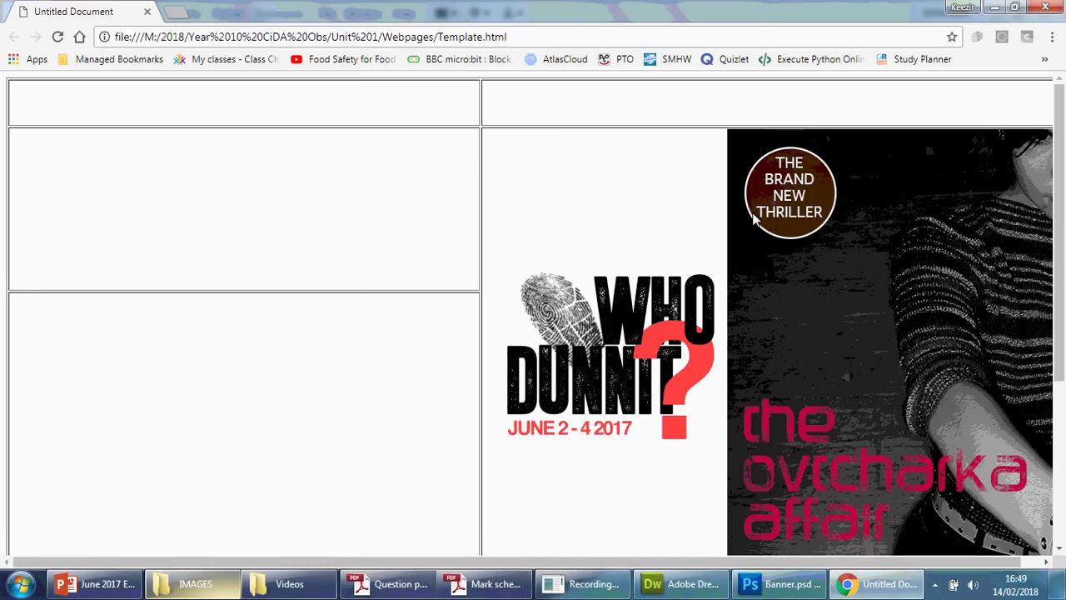
key("F11")
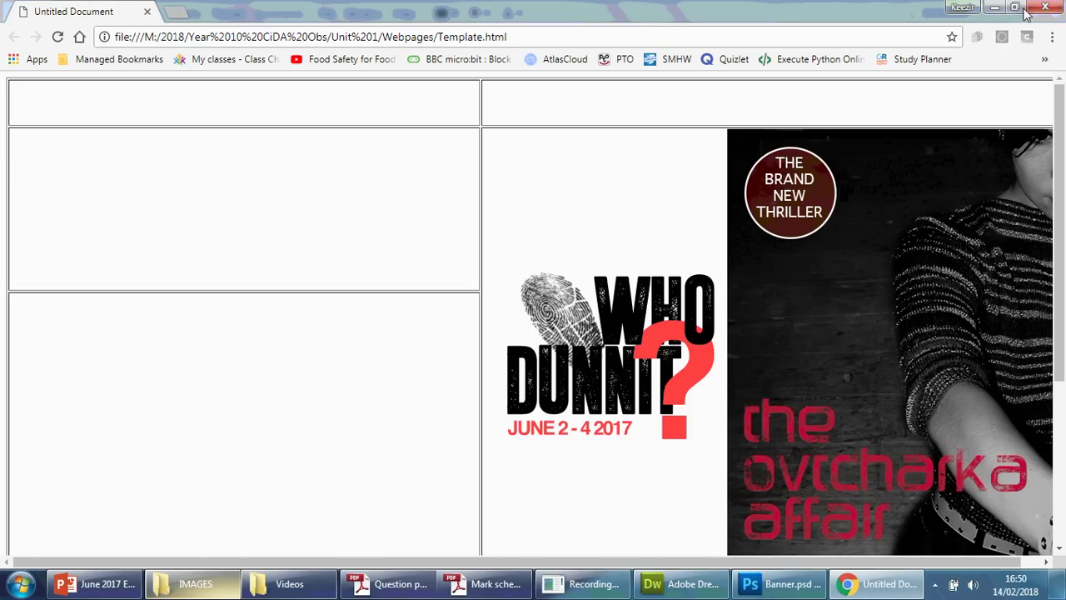
left_click(1043, 9)
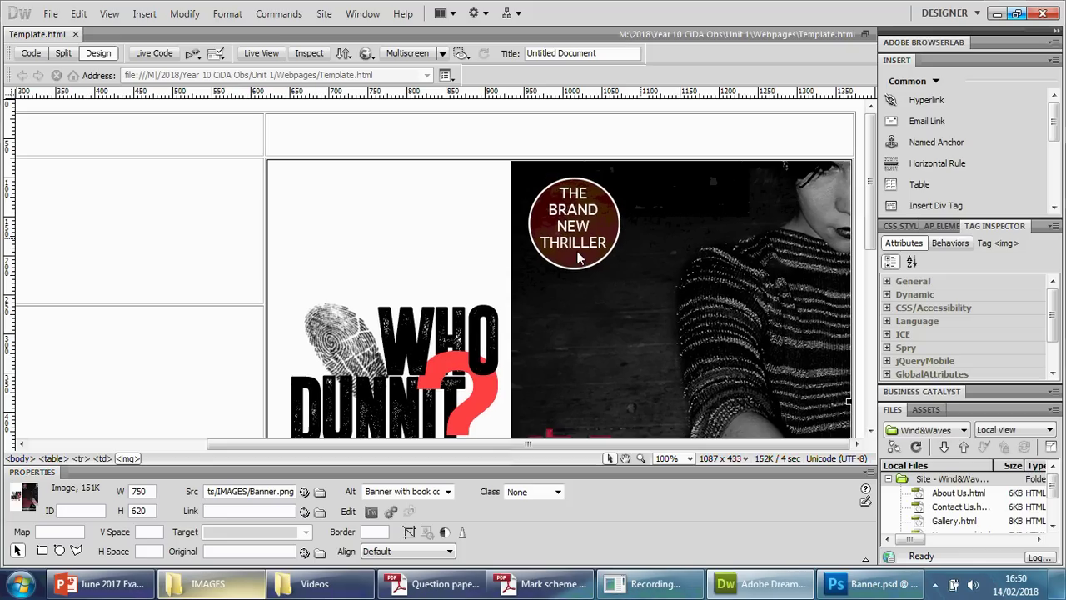
Step: Open Blending Options for Layer 1 of Banner.psd, leaving Bevel and Emboss and Inner Glow off
left_click(870, 583)
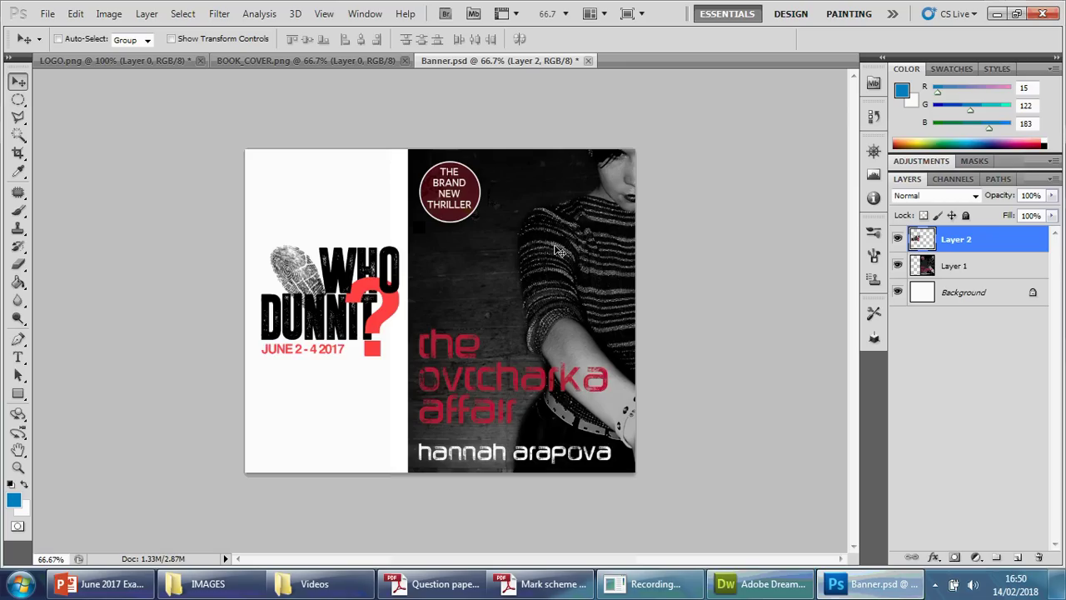
left_click(971, 265)
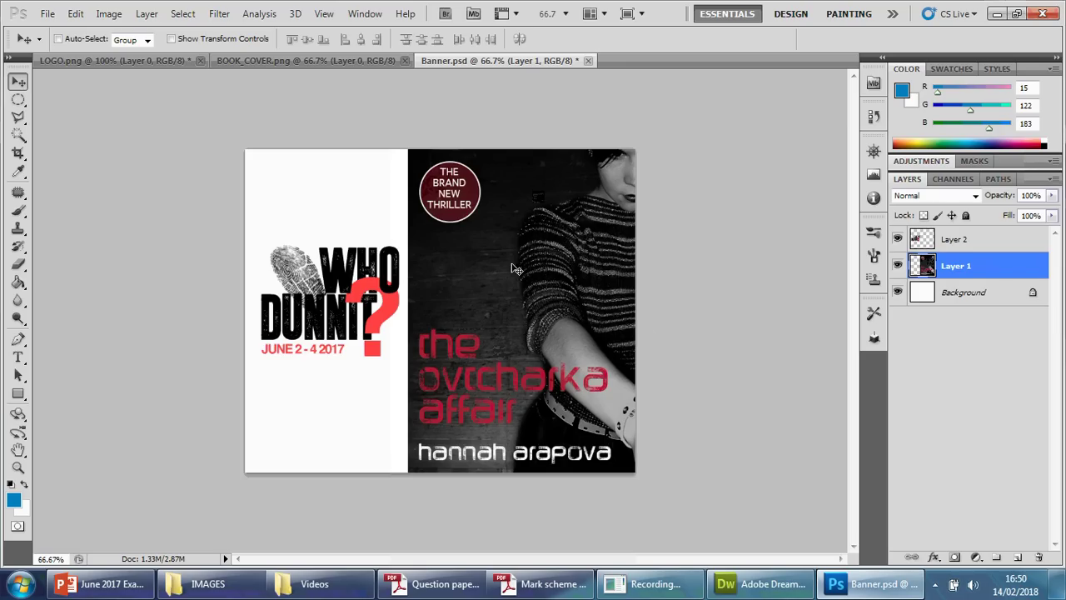
right_click(974, 278)
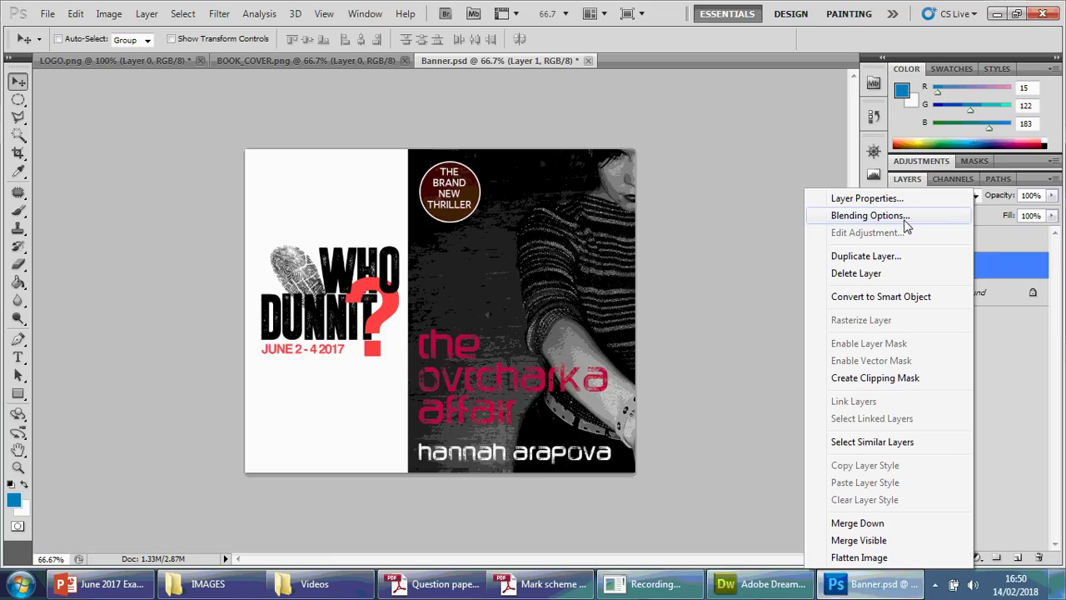
left_click(904, 219)
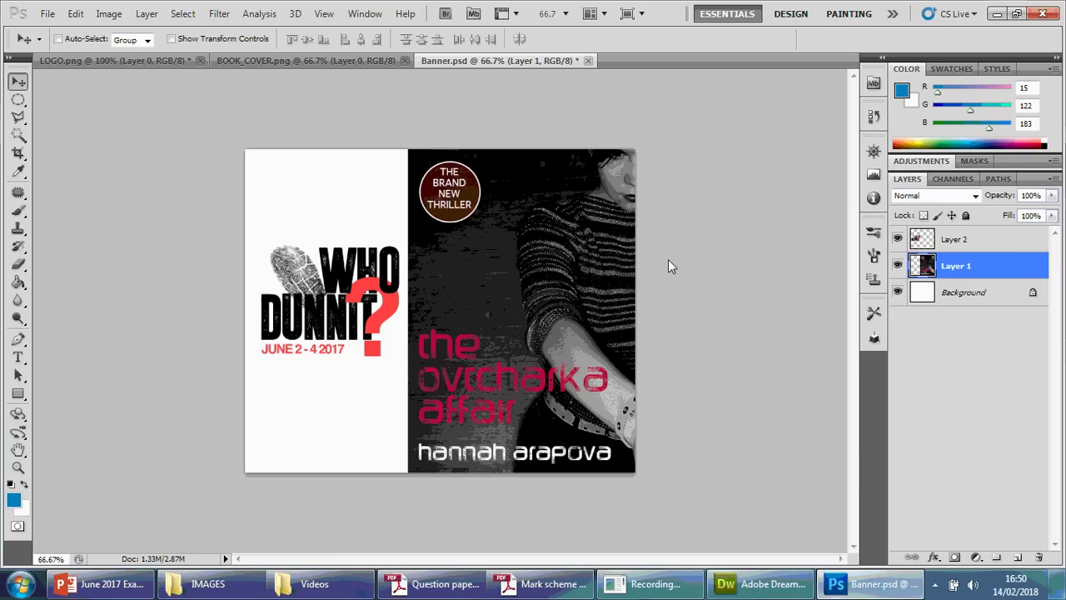
left_click_drag(703, 128, 865, 102)
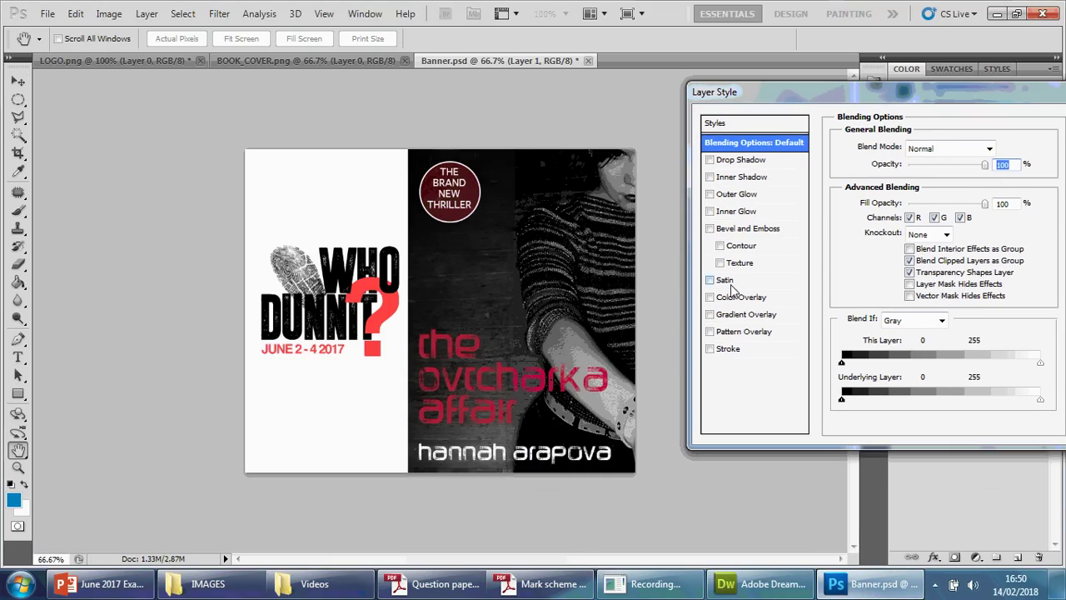
left_click(709, 229)
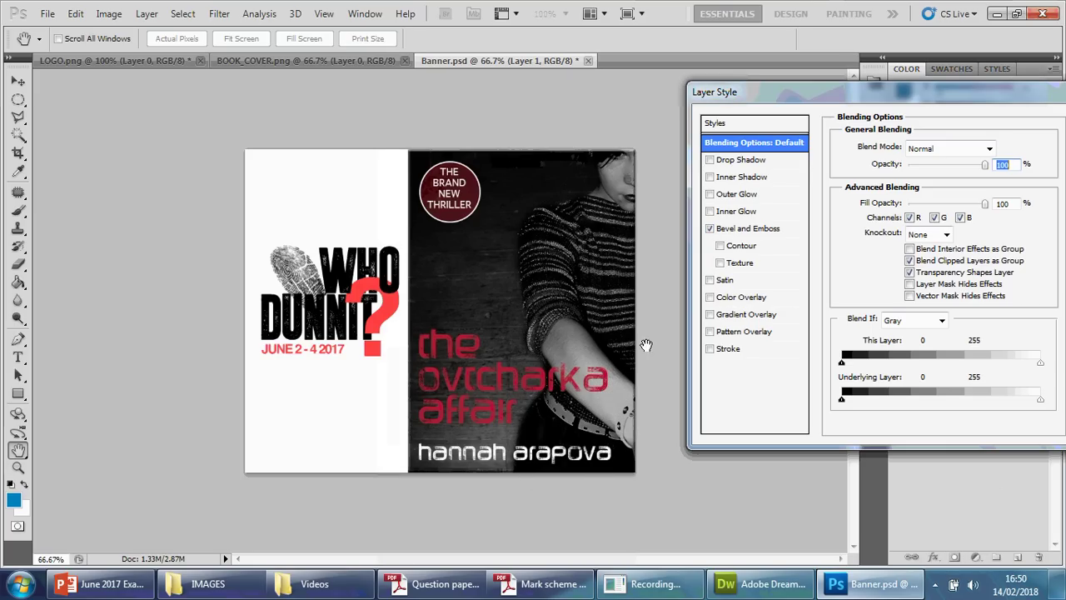
left_click(710, 228)
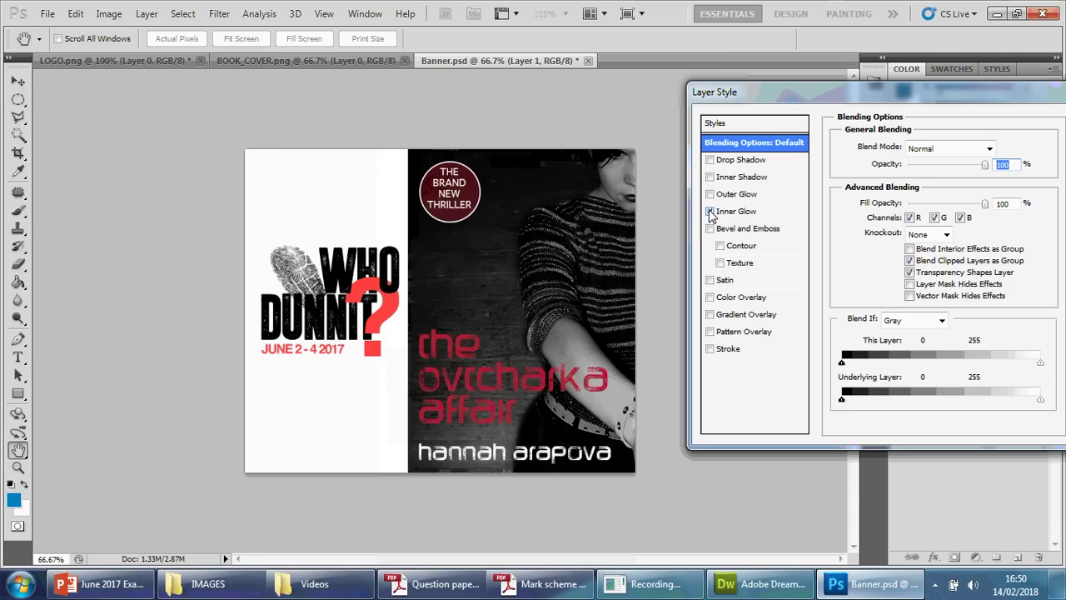
left_click(709, 211)
left_click_drag(870, 91, 472, 108)
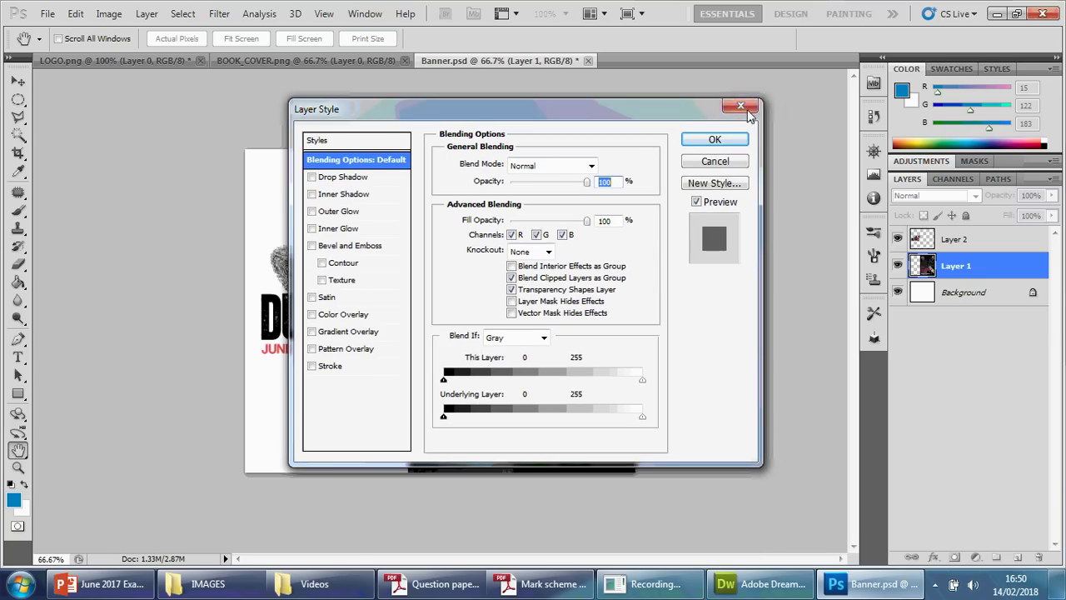
Step: Apply an 8.7 pixel Gaussian Blur to the book cover on Layer 1
left_click(740, 107)
left_click(219, 14)
mouse_move(247, 156)
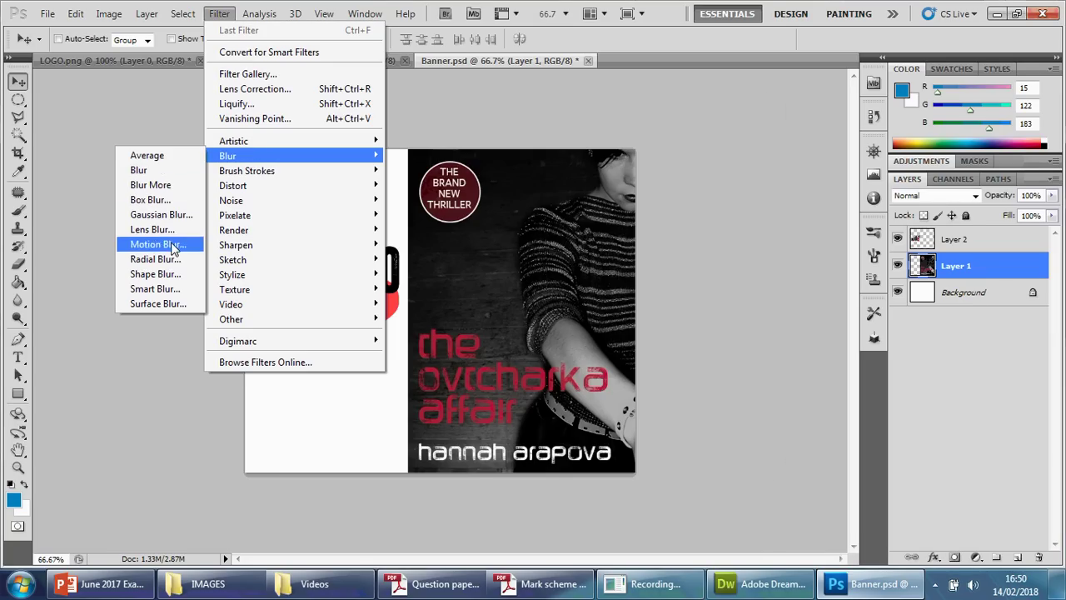
left_click(161, 214)
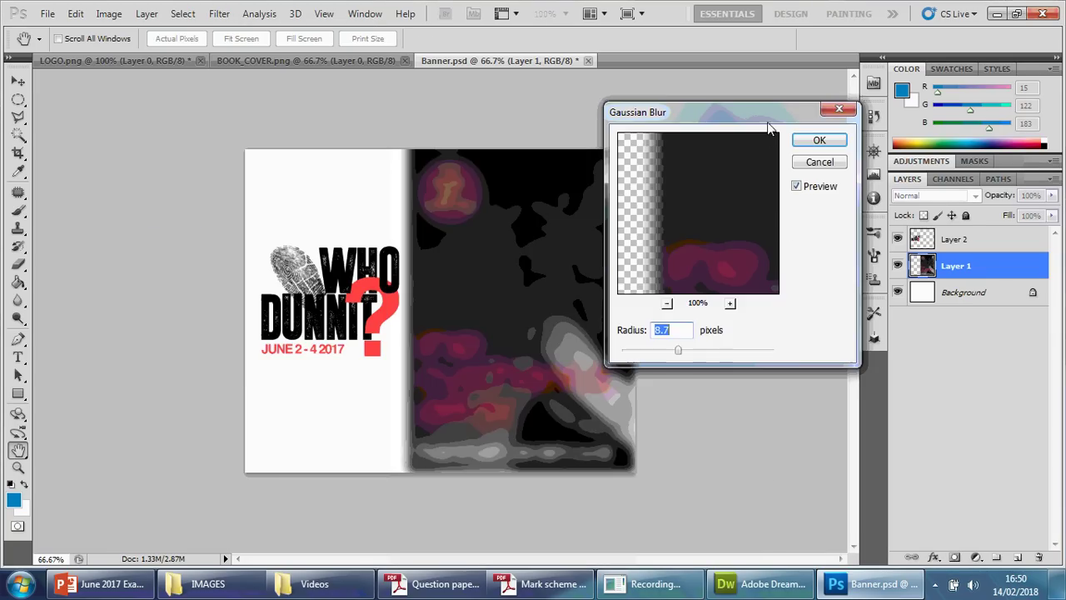
left_click_drag(767, 118, 855, 110)
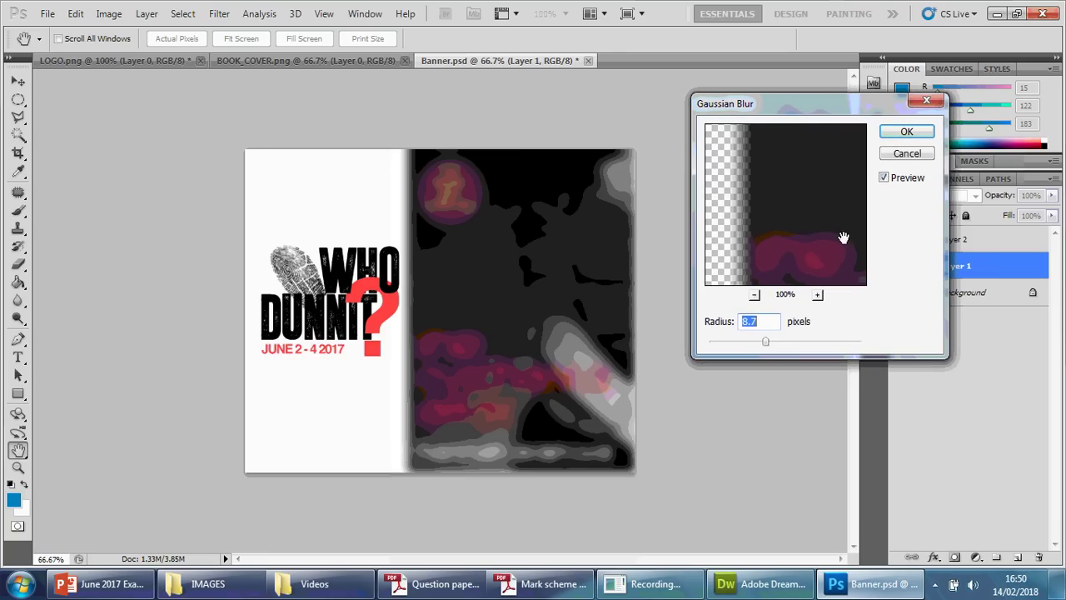
left_click(905, 132)
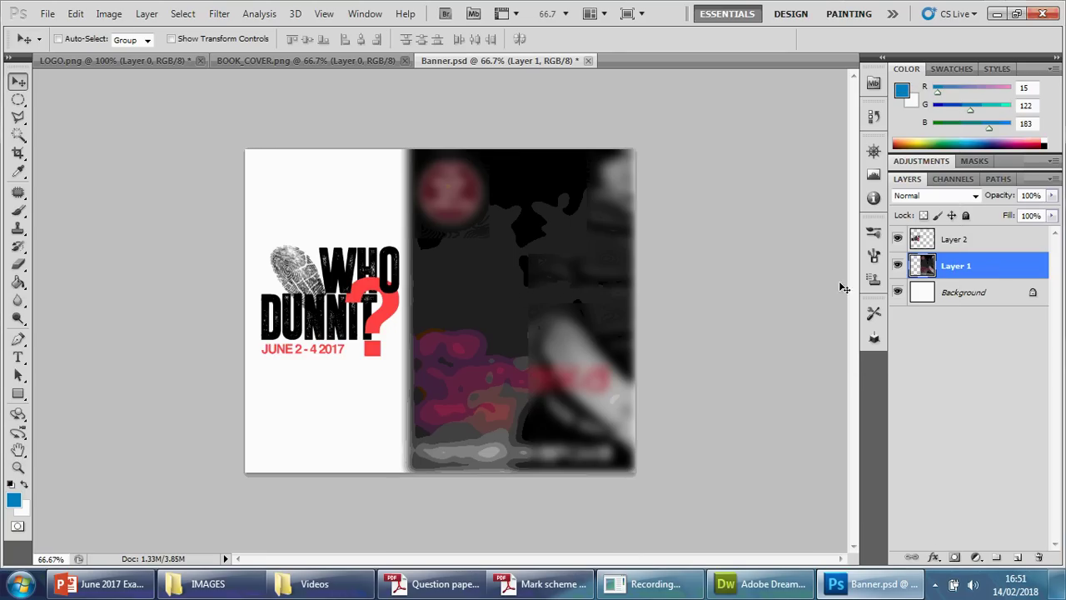
Step: Select Layer 2 and cancel its Gaussian Blur so the logo stays sharp
left_click(959, 241)
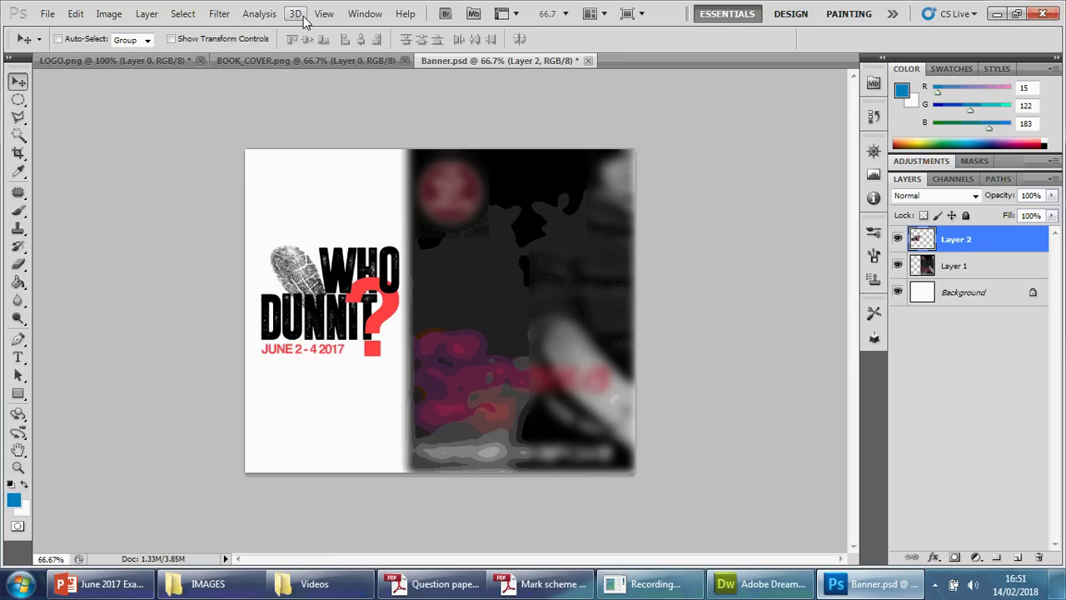
left_click(219, 14)
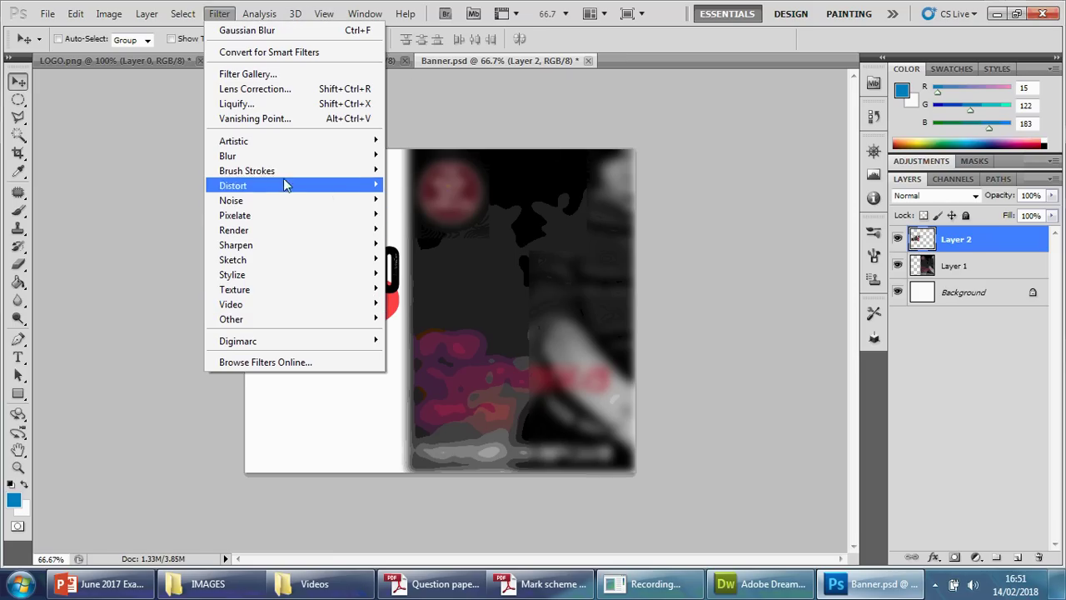
mouse_move(283, 158)
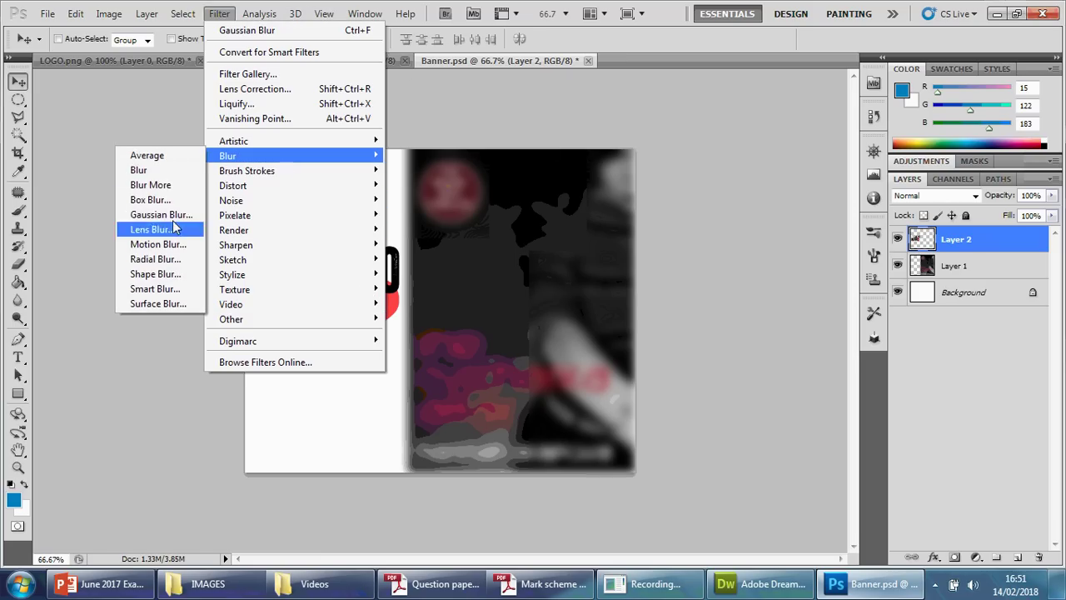
left_click(161, 215)
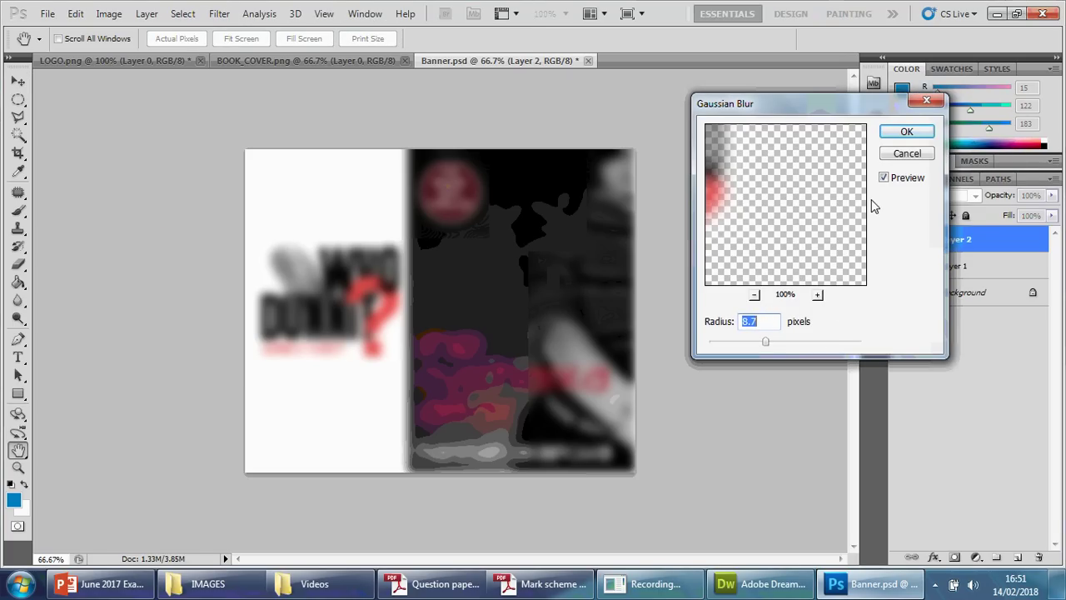
left_click(907, 154)
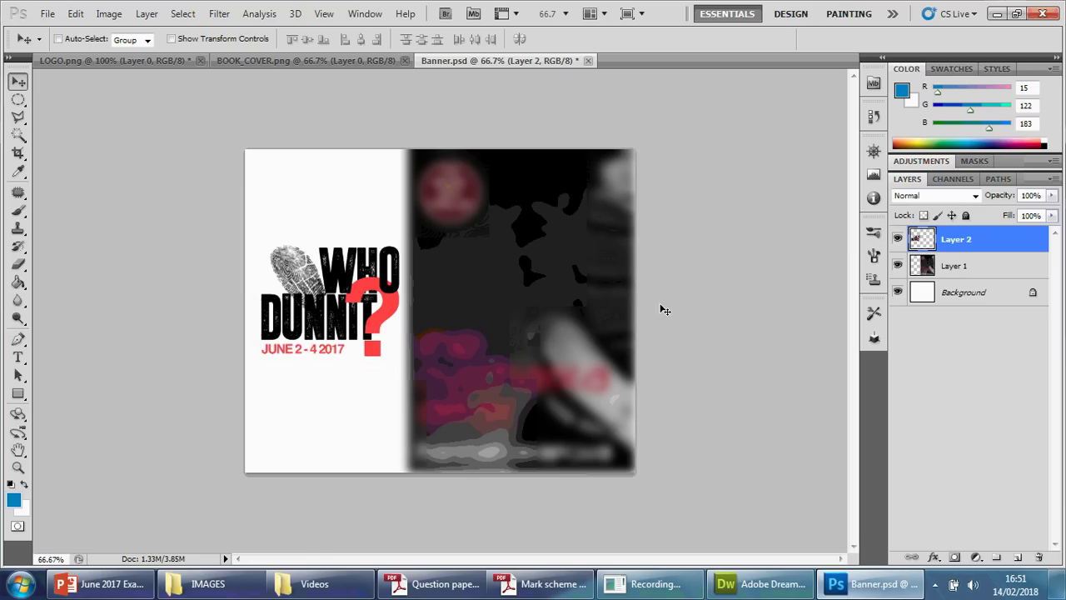
Step: Export the blurred banner with Save for Web as a PNG-8 named Banner2 in IMAGES
left_click(48, 13)
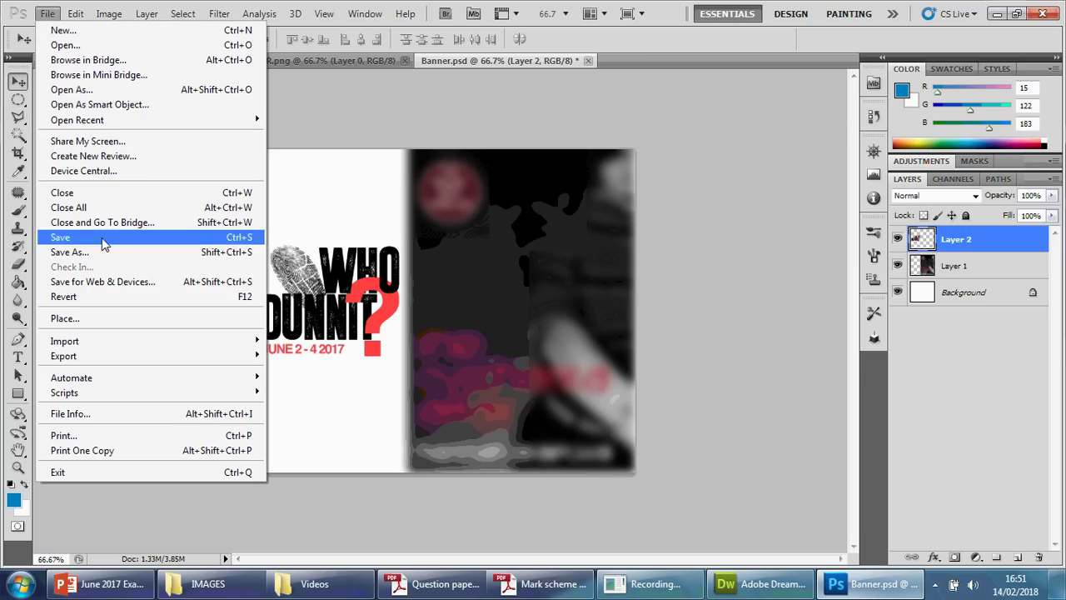
left_click(132, 283)
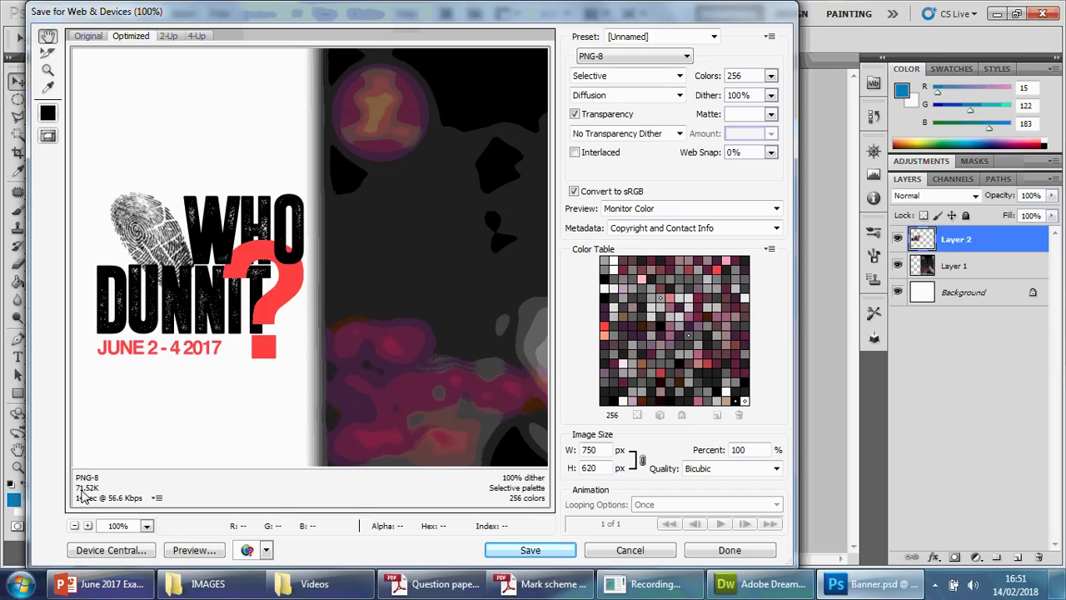
left_click(513, 553)
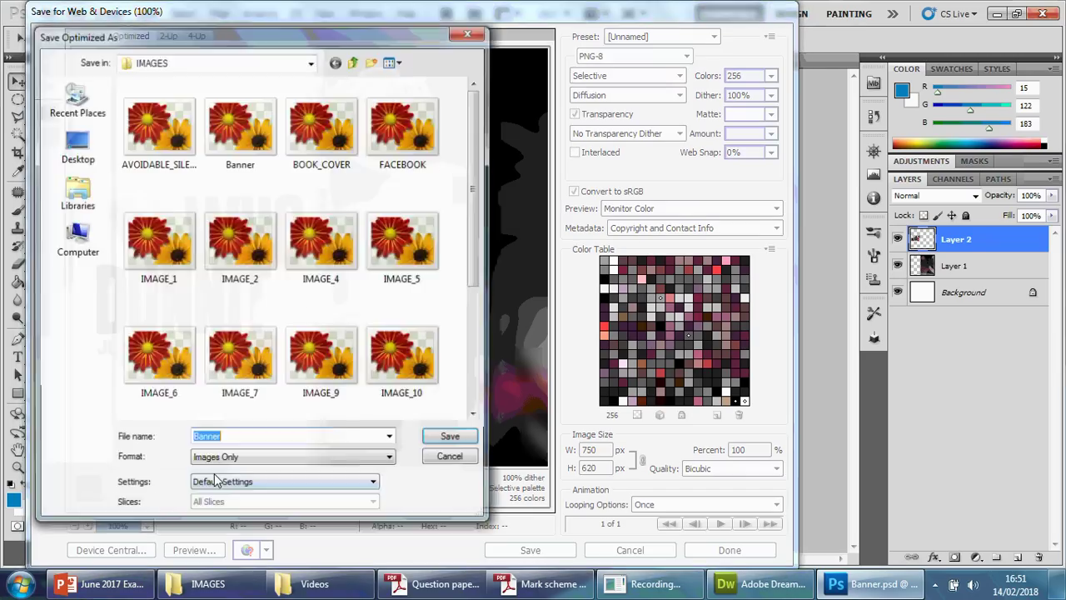
left_click(247, 439)
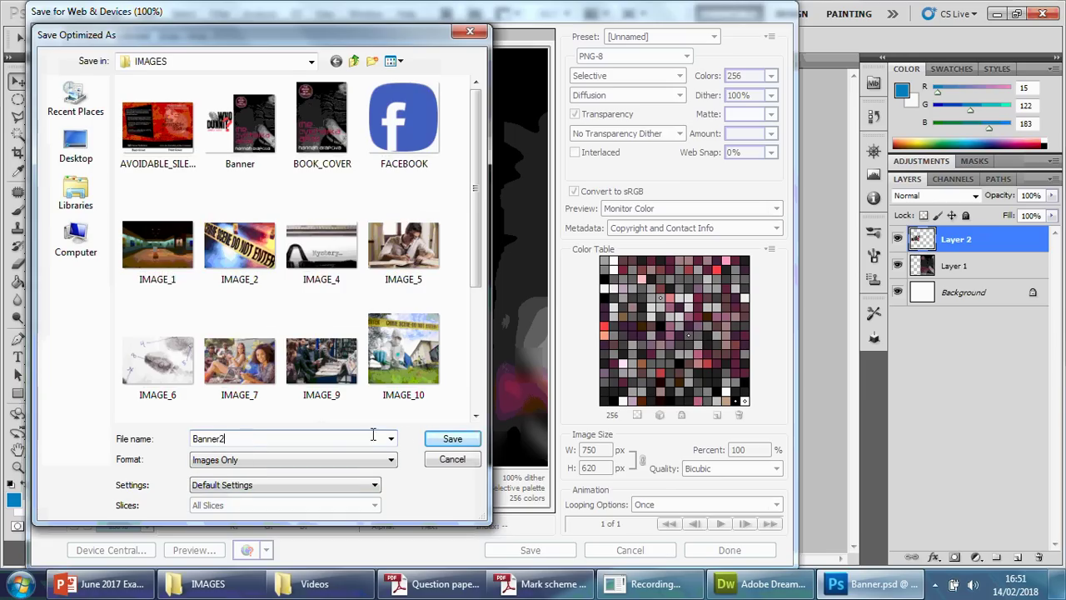
type("2")
left_click(452, 438)
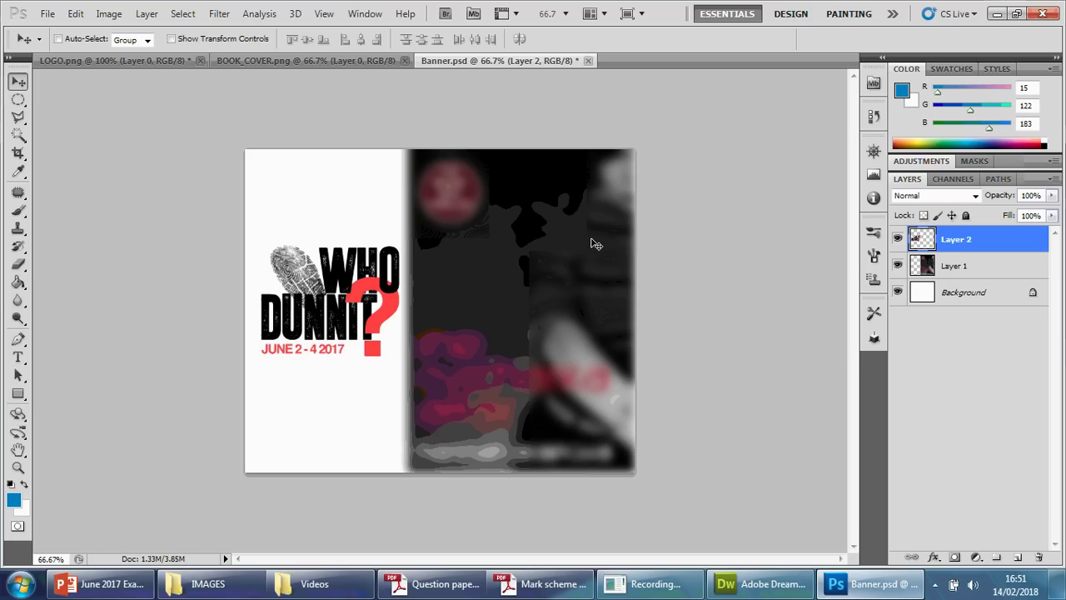
Step: Replace the banner with a rollover image named Banner, using Banner as the original image
left_click(998, 14)
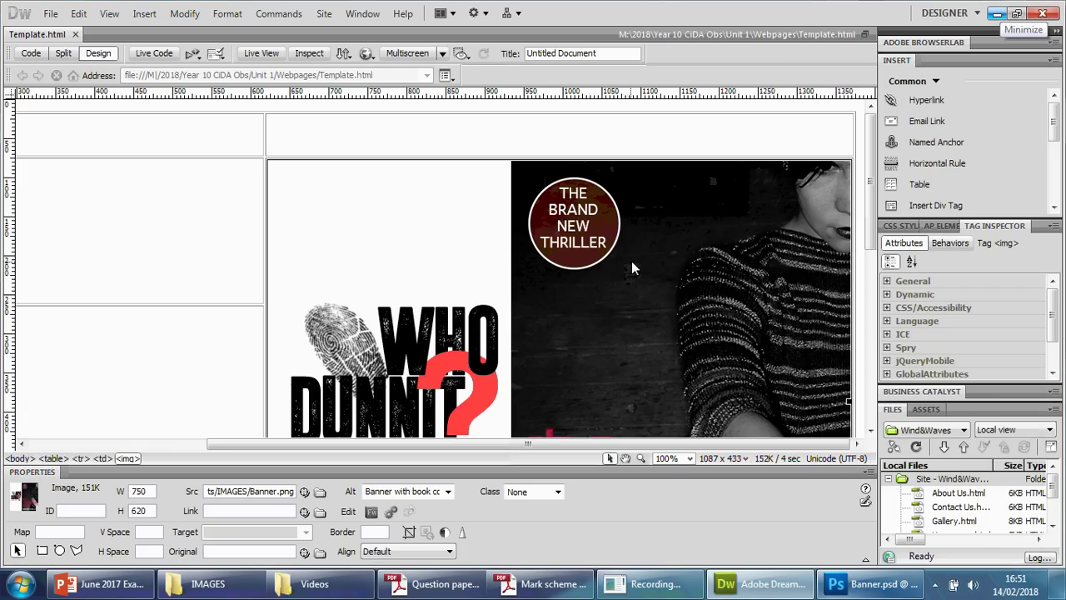
key("Delete")
left_click(144, 14)
mouse_move(208, 66)
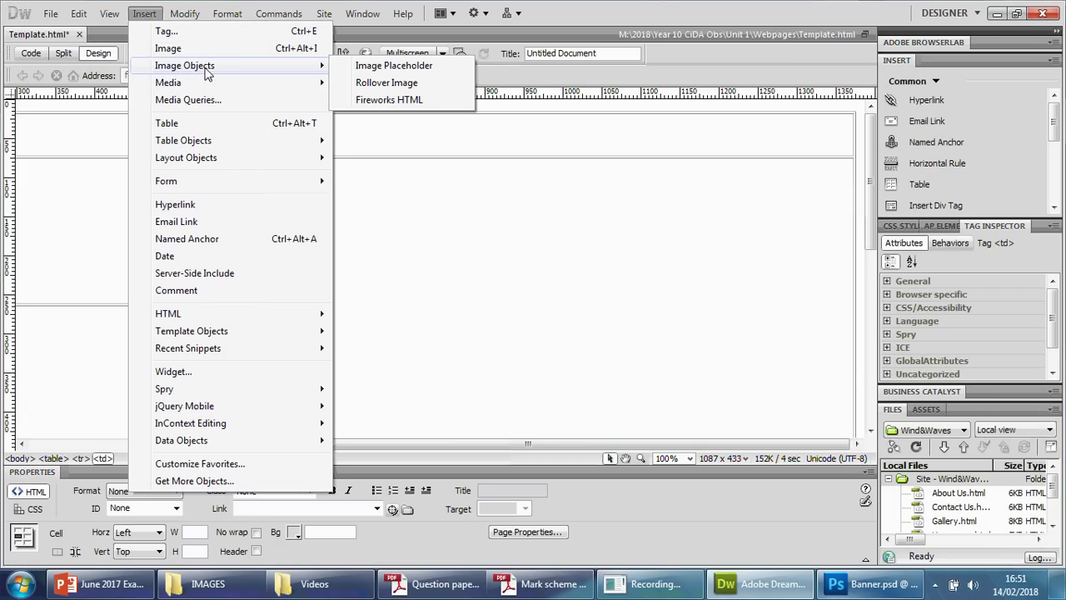
left_click(409, 84)
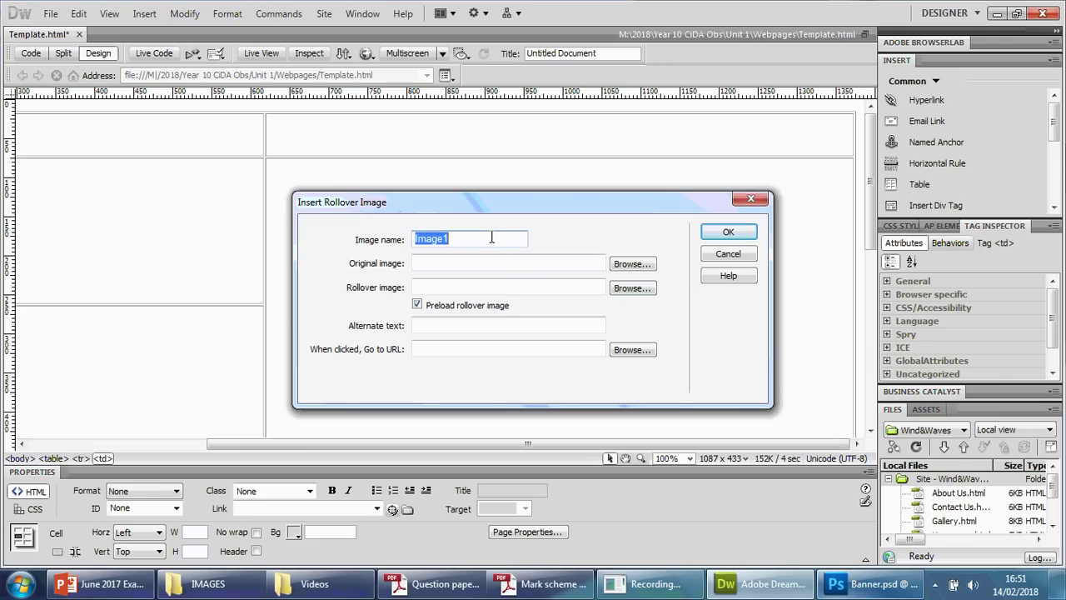
type("Banner")
left_click(617, 265)
left_click(434, 323)
left_click(592, 438)
Step: Set Banner2 as the rollover image, declining to copy either file into the site
left_click(578, 354)
left_click(633, 287)
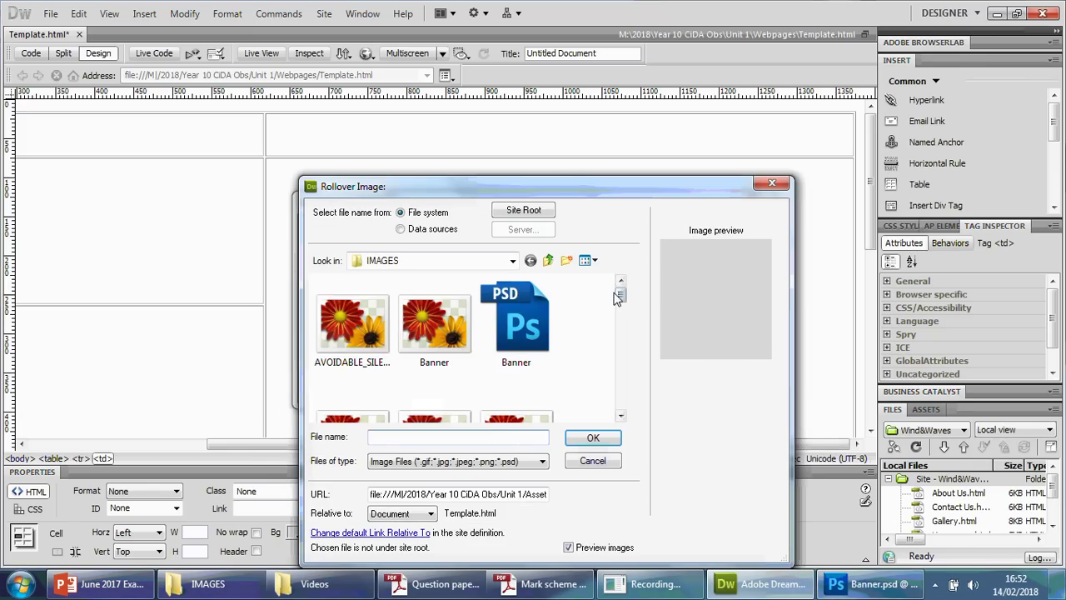
left_click(620, 415)
left_click(383, 341)
left_click(592, 437)
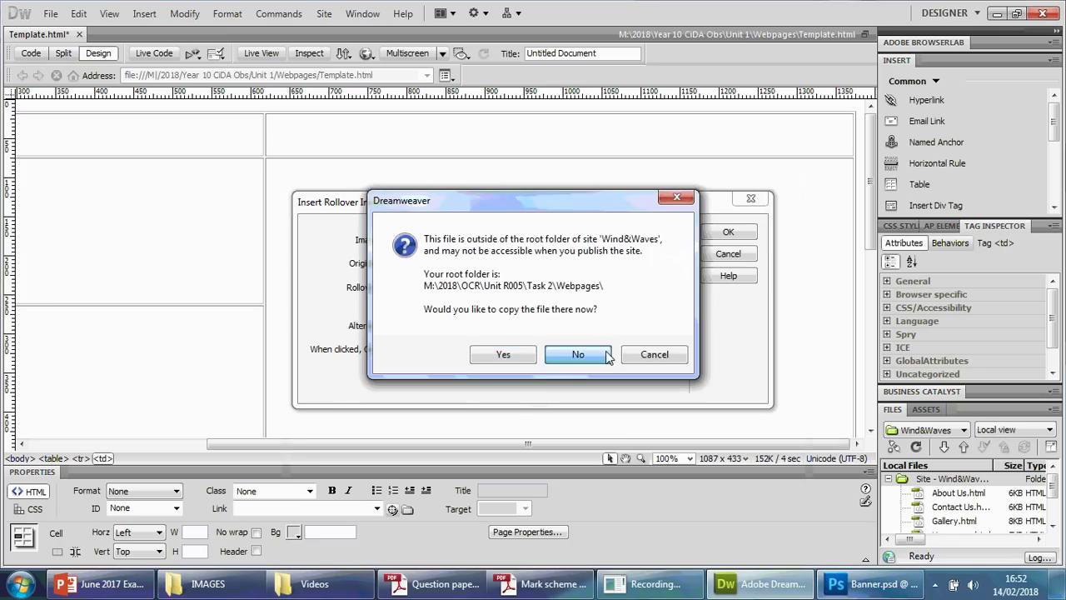
left_click(578, 354)
Step: Enter alternate text describing the banner in black, grey and red, and insert the rollover
left_click(468, 327)
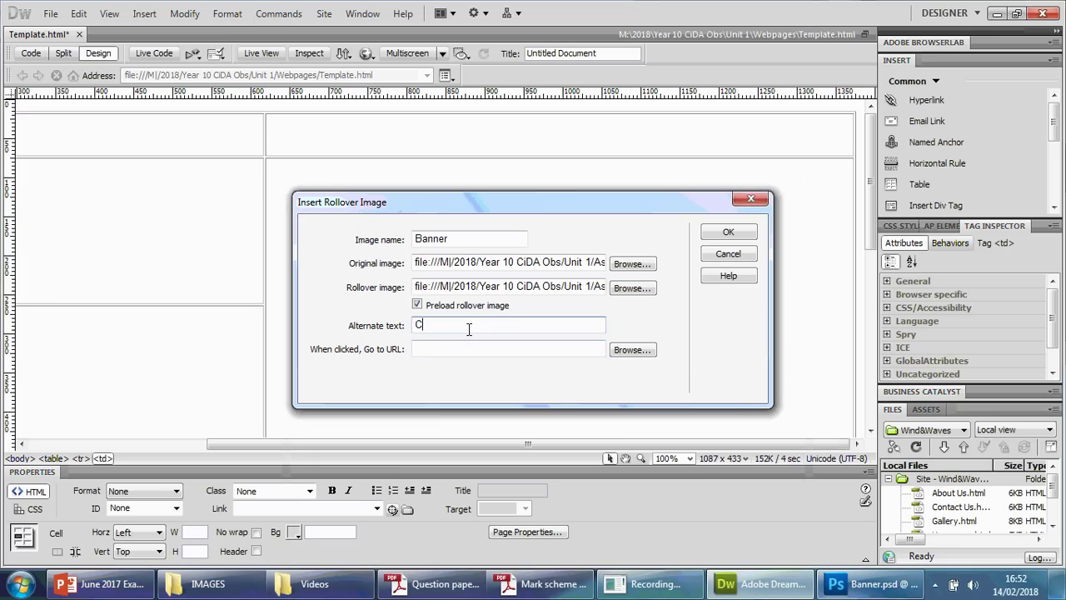
type("Ba")
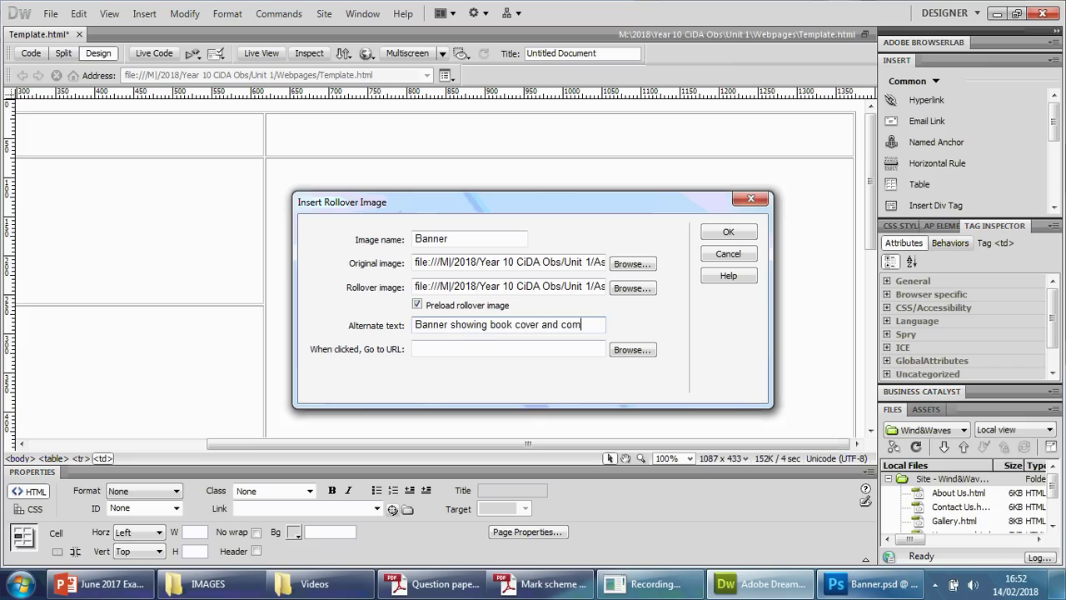
type("l")
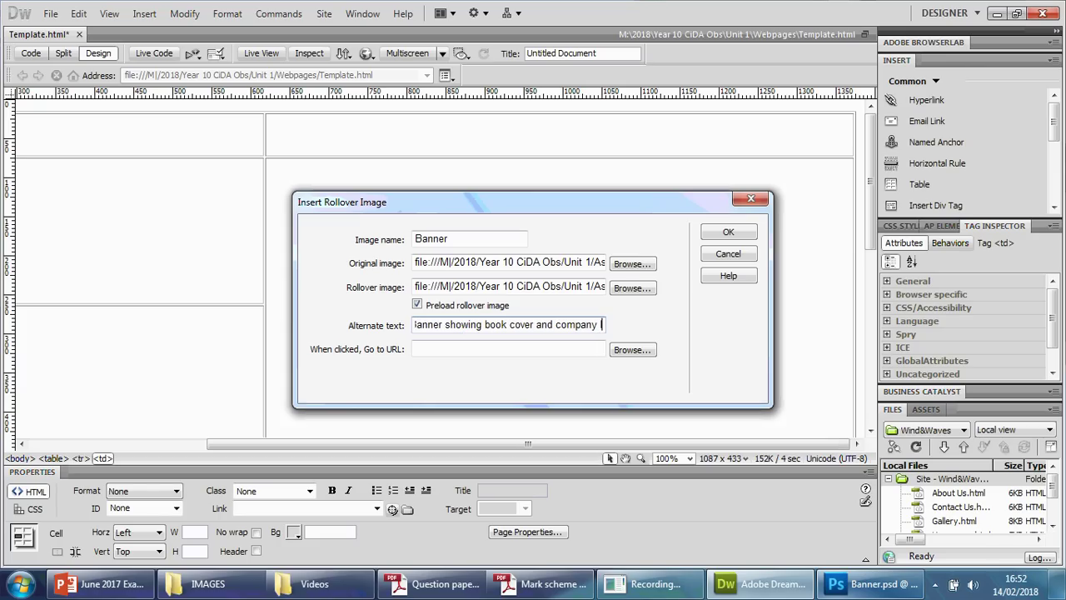
type("og. Using")
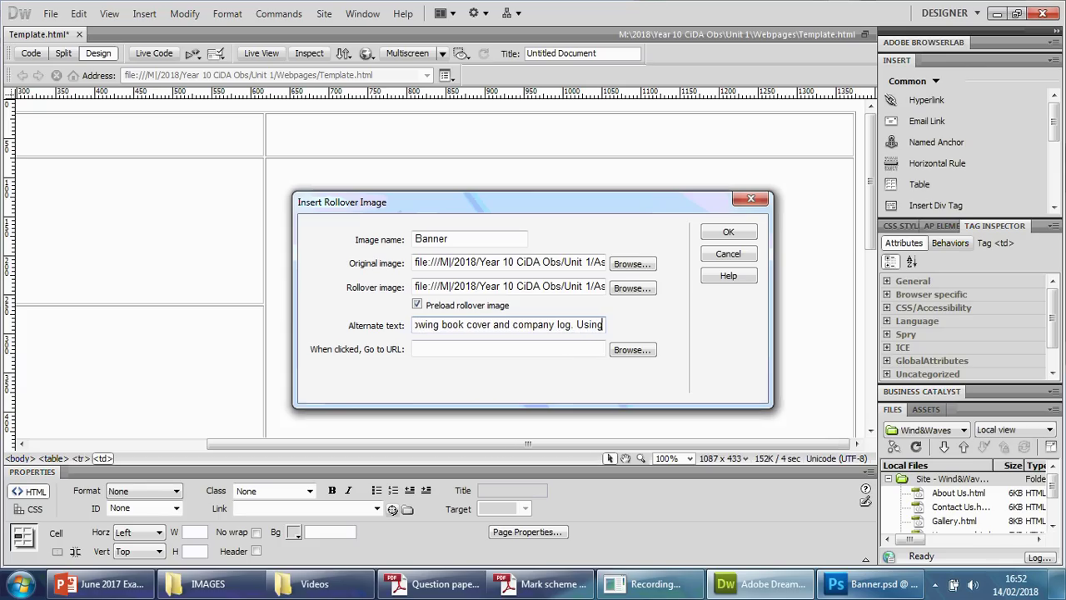
type(" black, grey ")
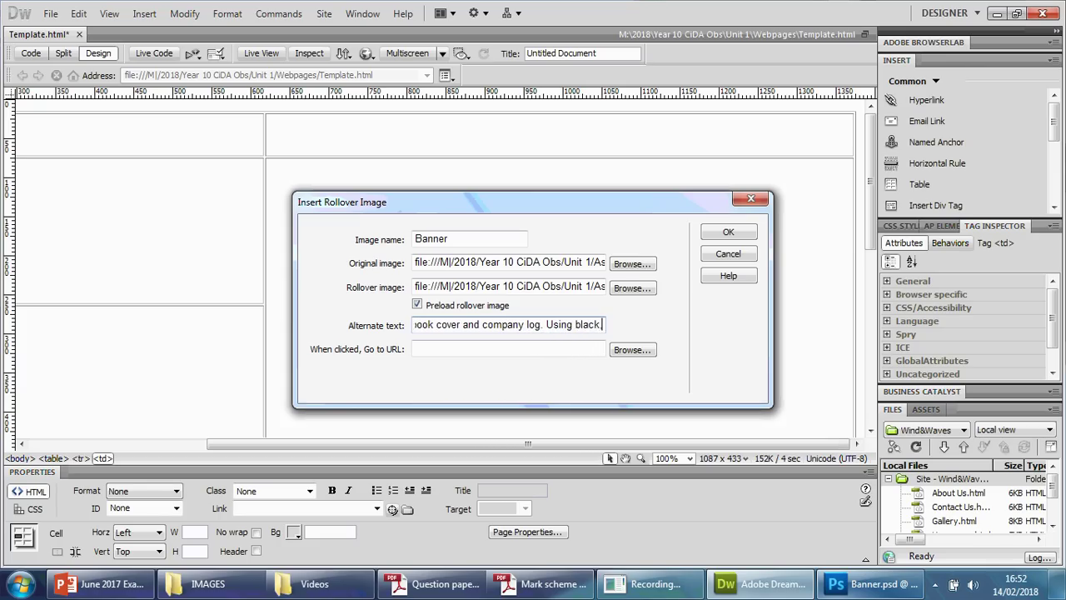
type("and red")
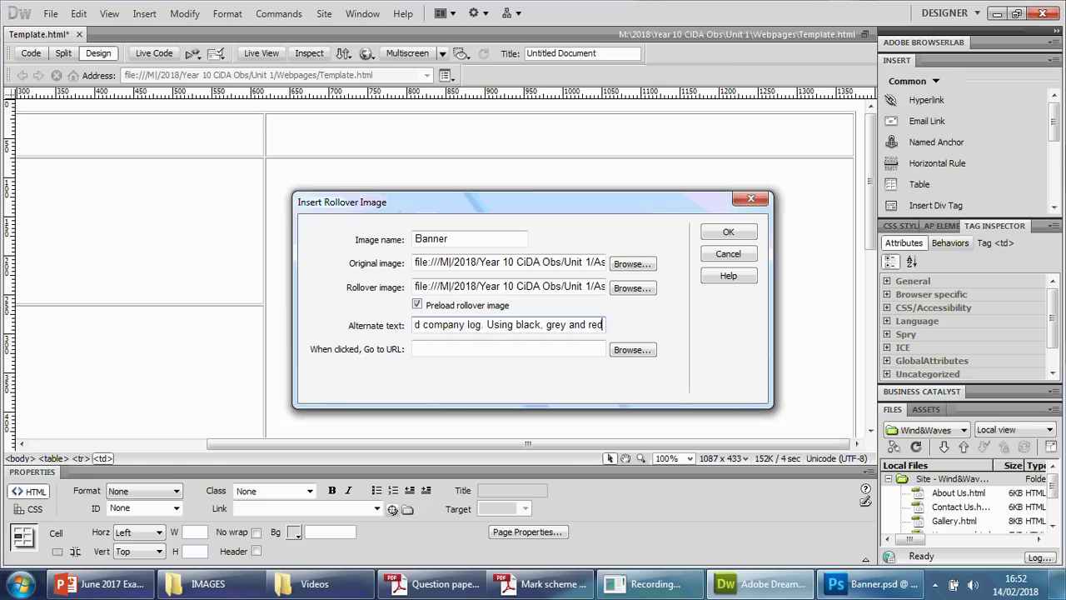
type(" colours.")
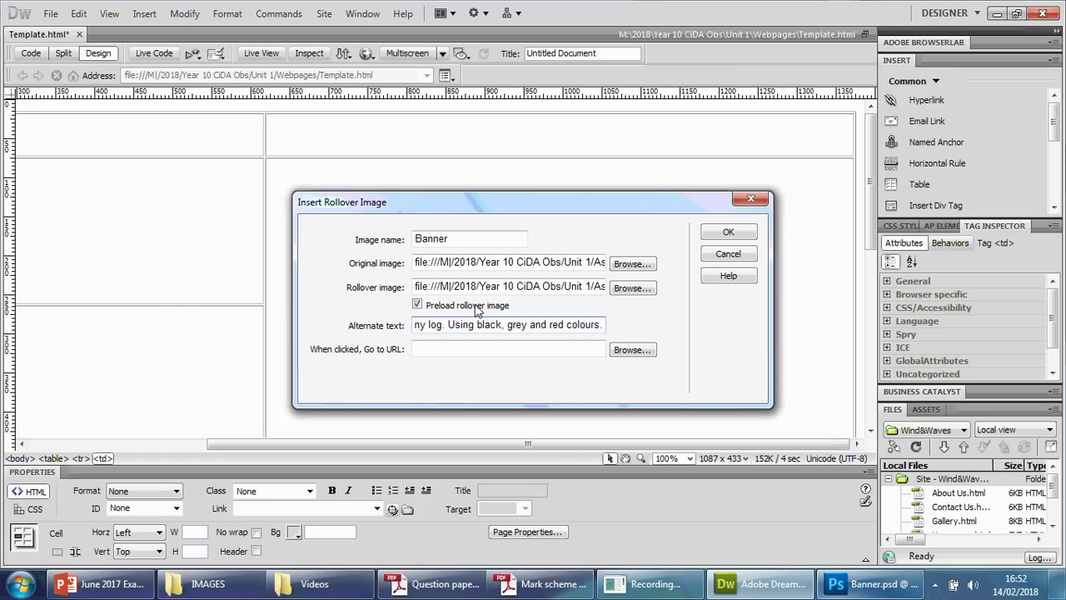
left_click(726, 235)
scroll(658, 264, "up", 5)
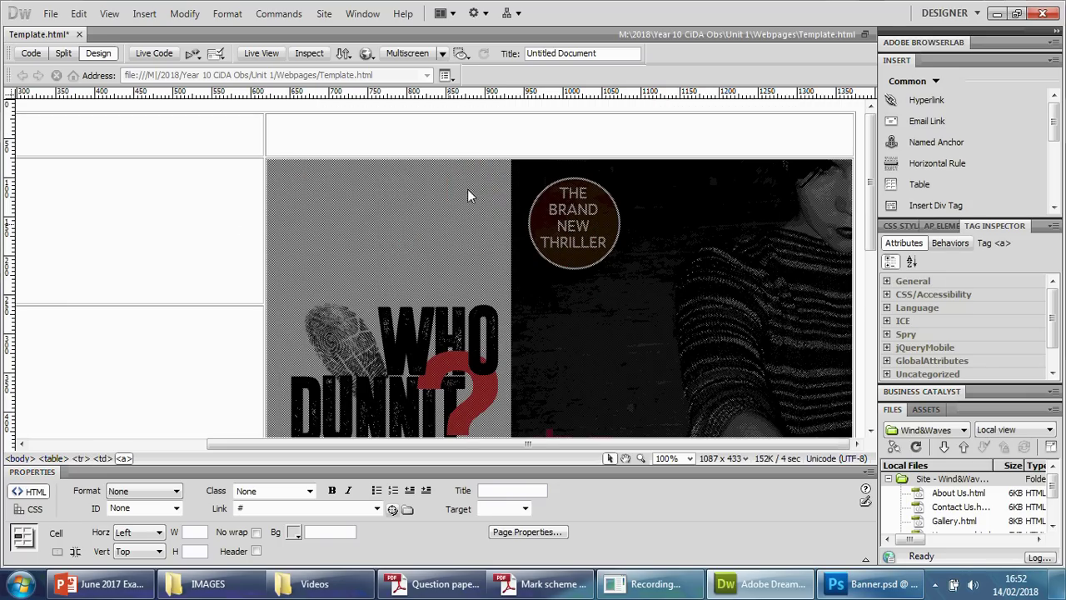
left_click(473, 143)
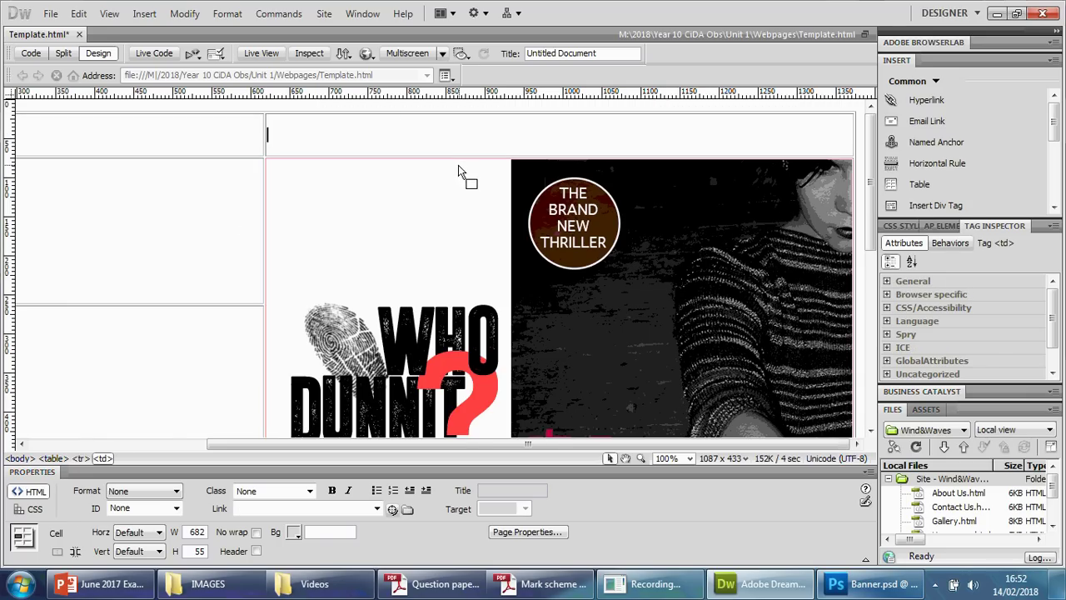
left_click(366, 53)
left_click(421, 90)
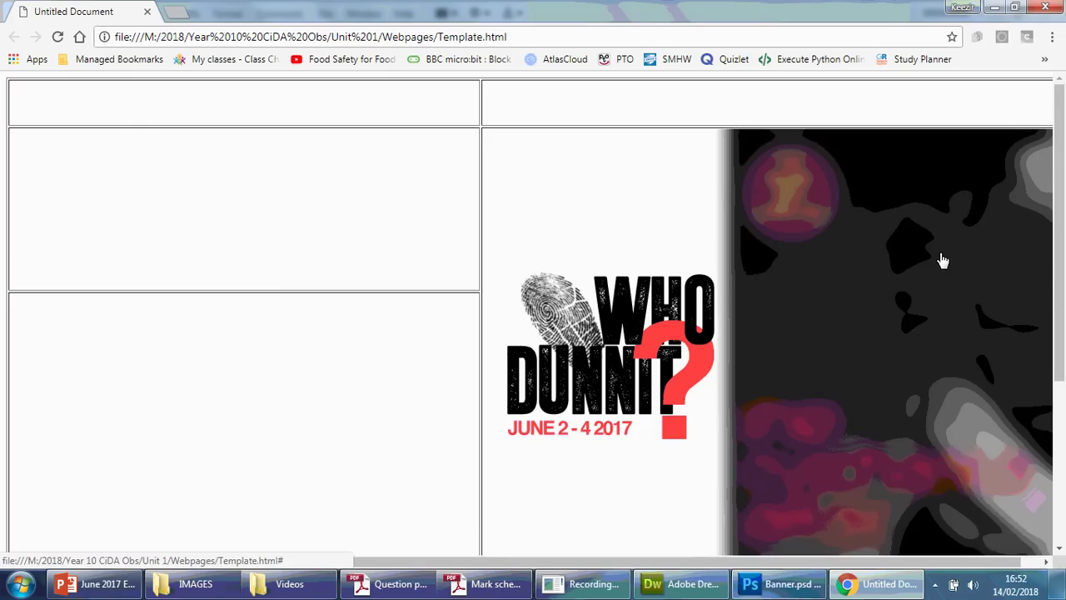
key("F11")
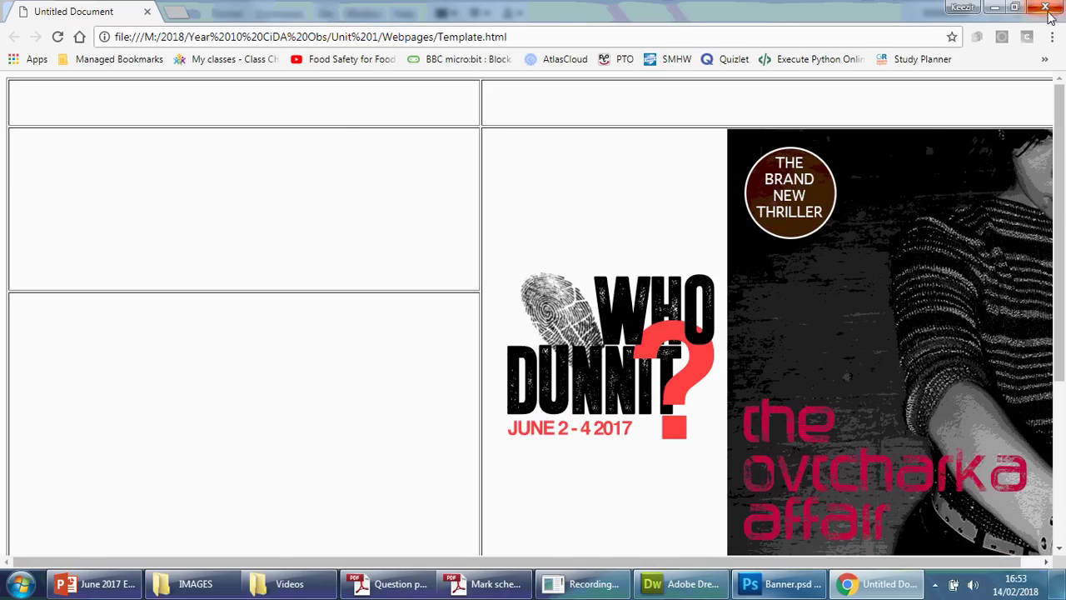
left_click(1044, 10)
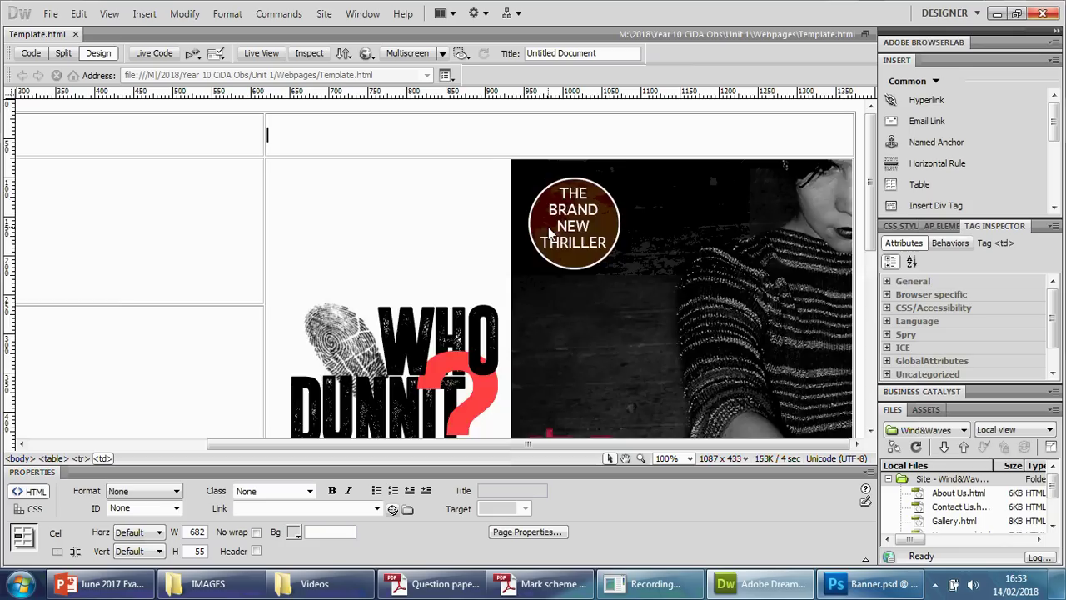
Step: Zoom the design view to 50% and select the banner image
scroll(548, 227, "down", 6)
scroll(548, 227, "up", 6)
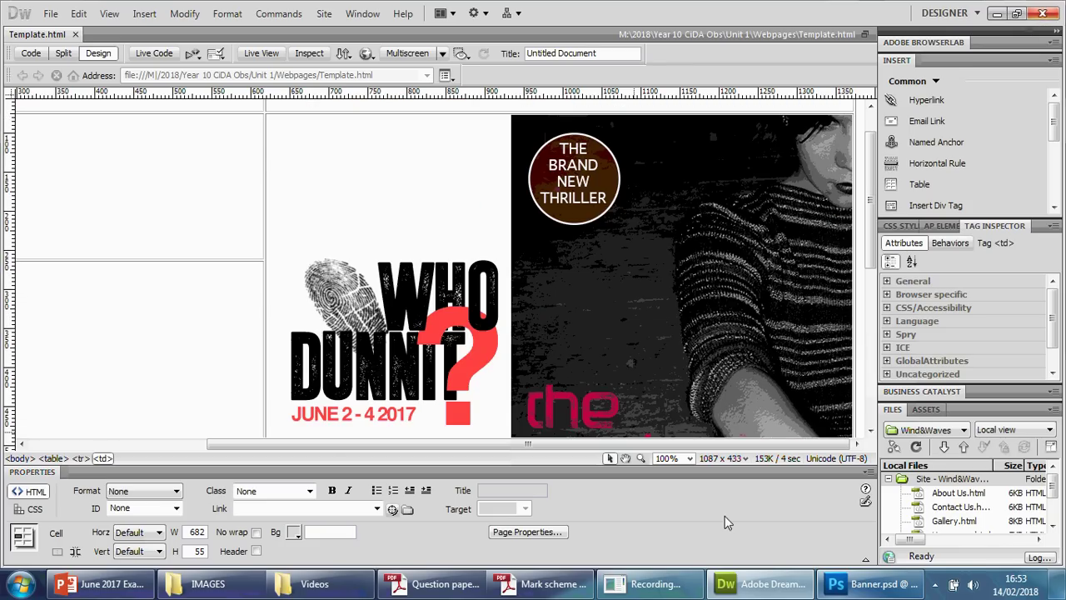
left_click(687, 458)
left_click(687, 224)
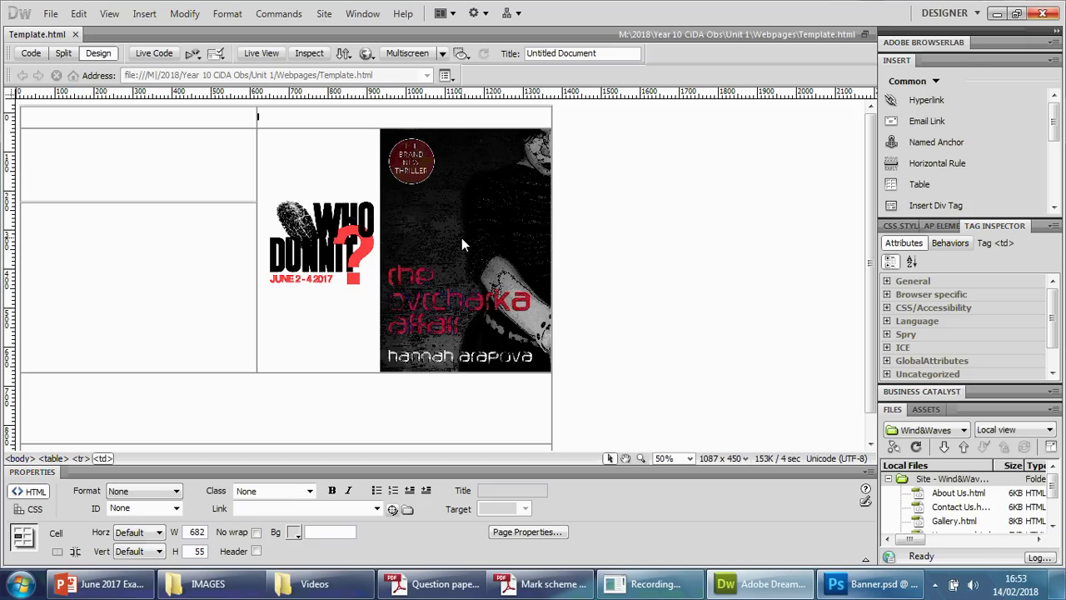
left_click(462, 237)
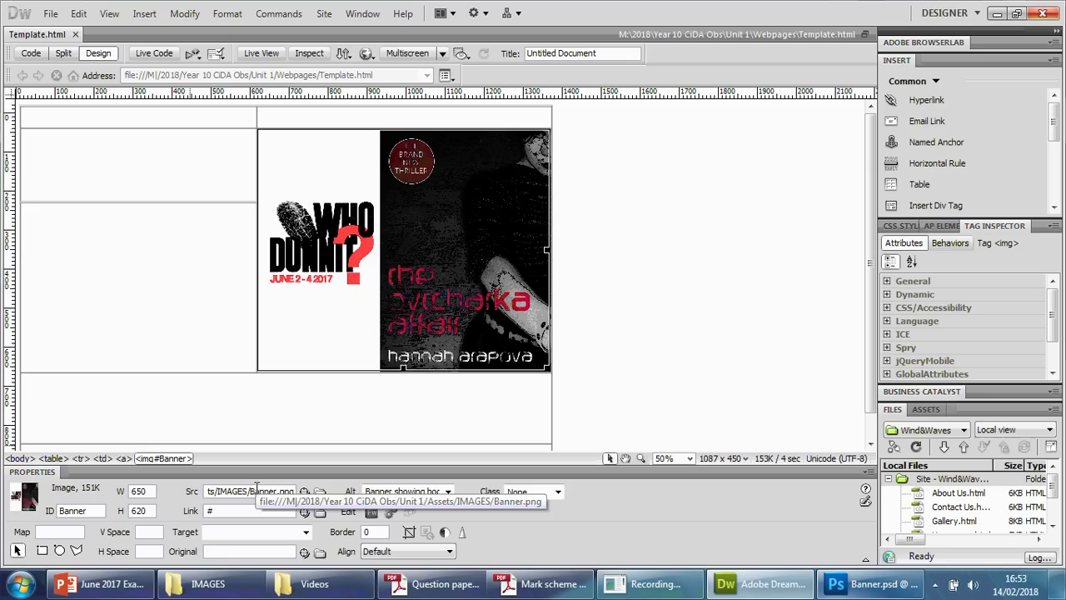
Step: Set the banner height to 520 and collapse the thin table row beneath it
double_click(151, 509)
type("520")
key("Return")
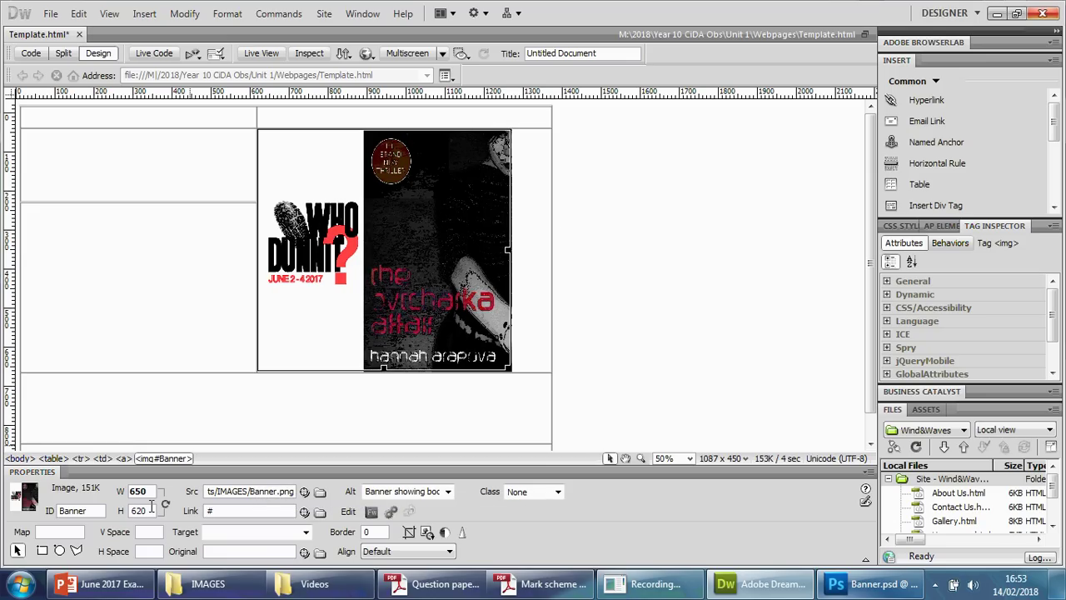
left_click(139, 491)
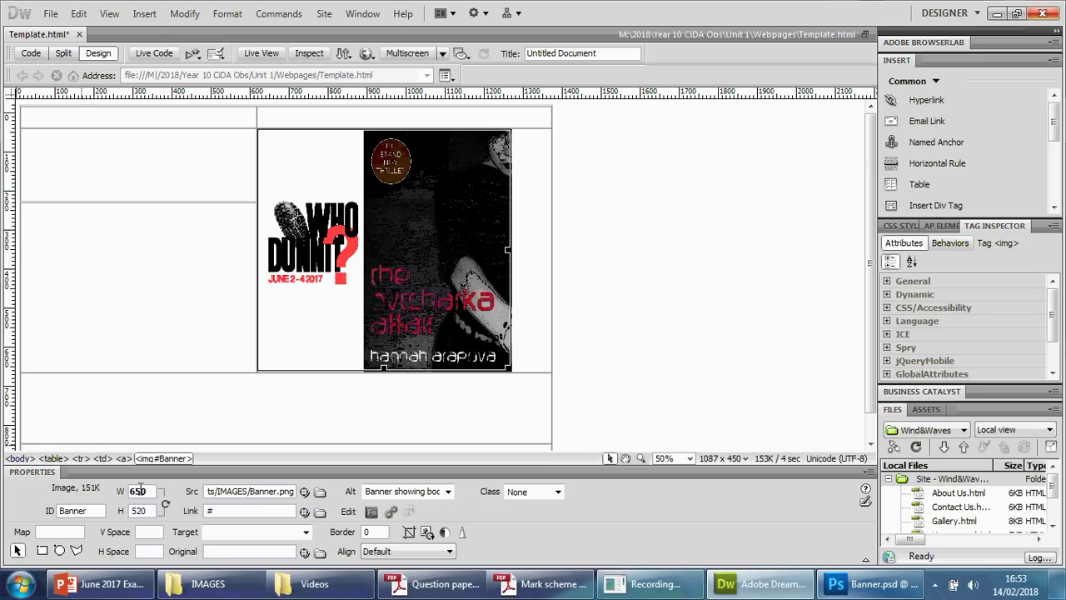
left_click(181, 325)
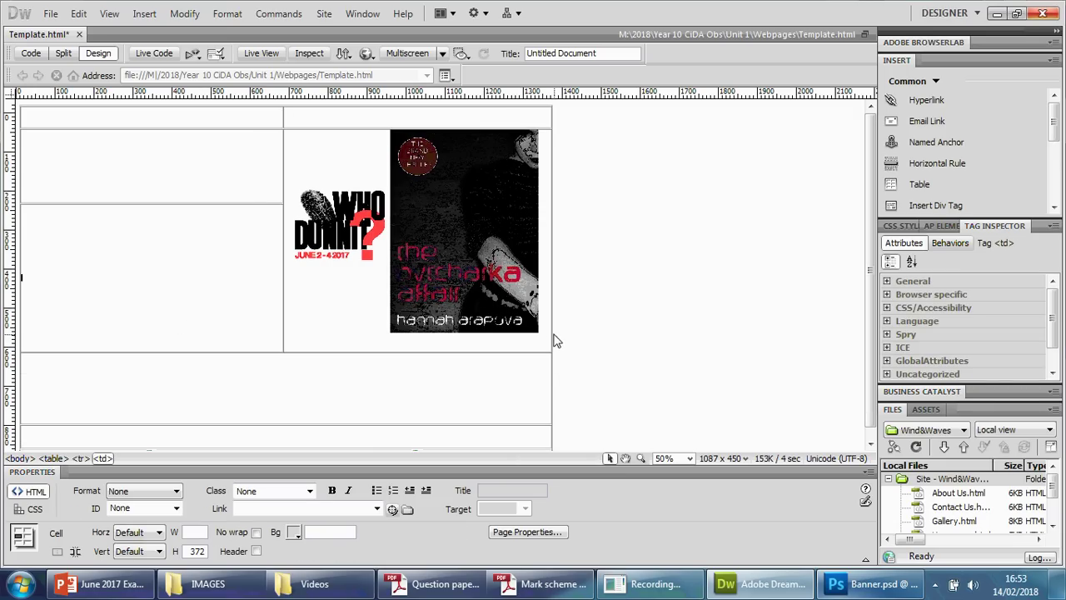
left_click(542, 335)
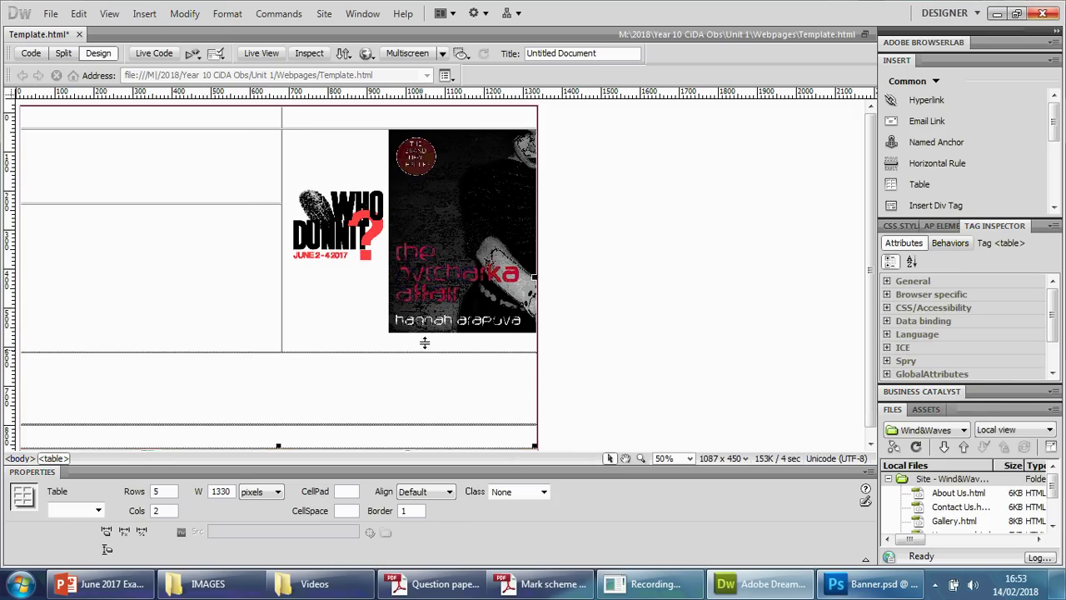
left_click_drag(427, 327, 433, 328)
left_click(223, 246)
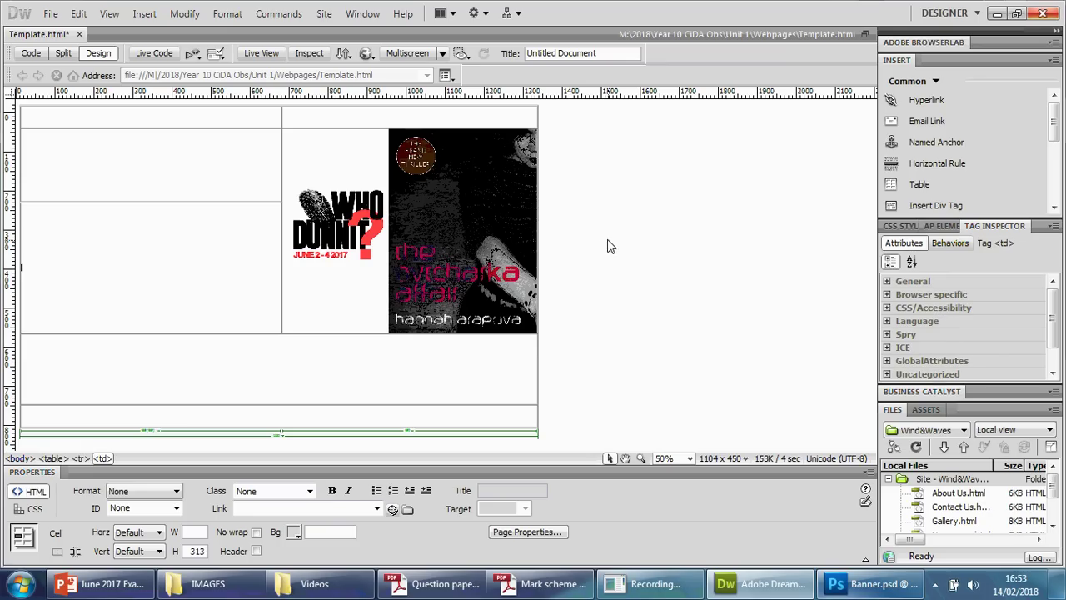
Step: Save Template.html and preview it in Chrome
key("ctrl+s")
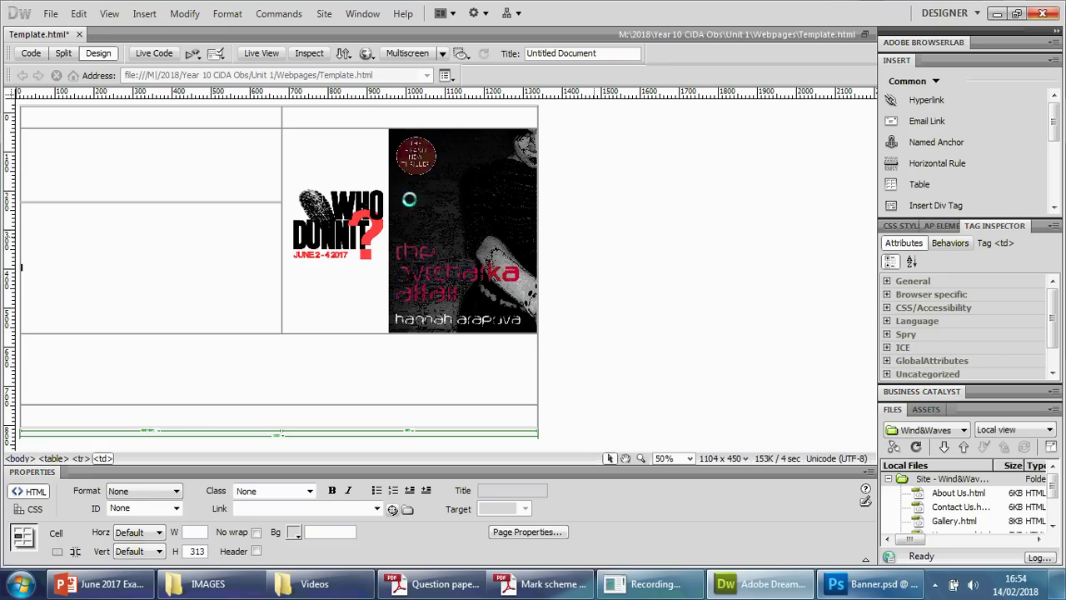
left_click(367, 53)
left_click(408, 90)
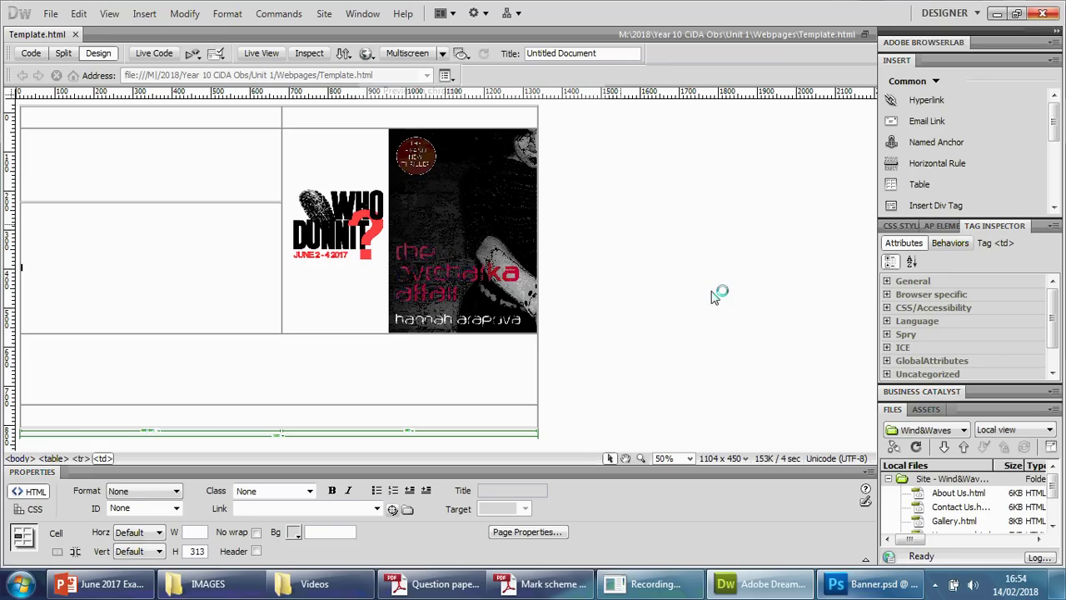